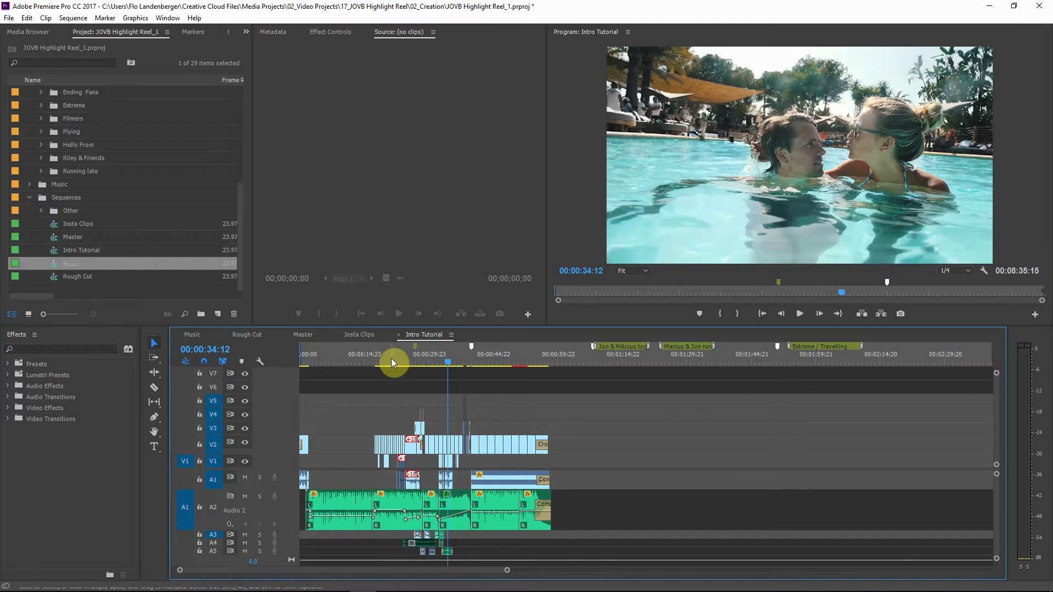
Look over the Intro Tutorial sequence, return its playhead to the start, and play portions of the Rough Cut sequence's Back In / Hello From section
{"action": "key", "text": "e"}
{"action": "key", "text": "e"}
{"action": "key", "text": "q"}
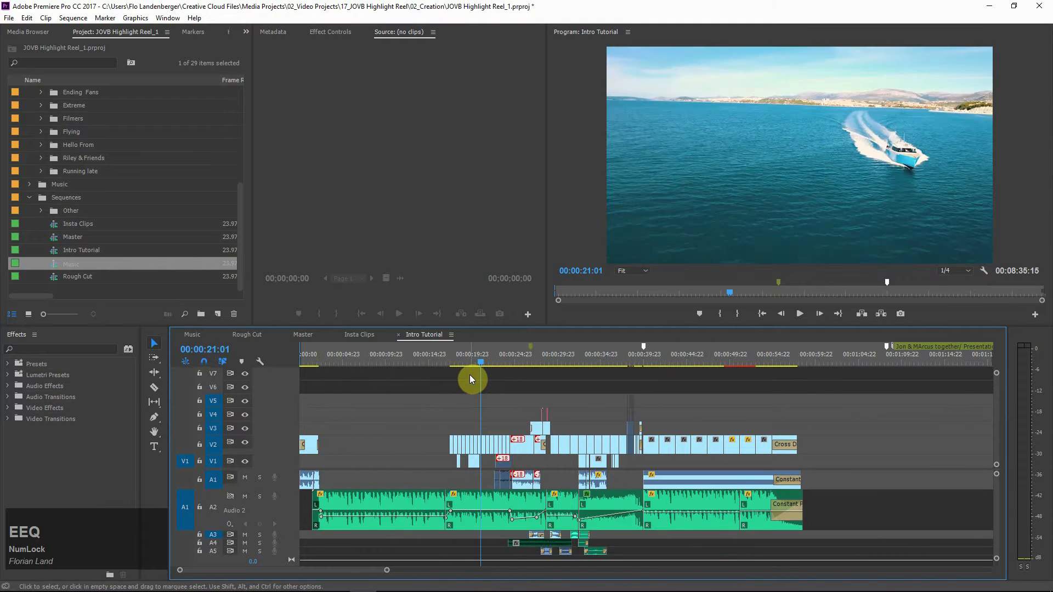
{"action": "key", "text": "Home"}
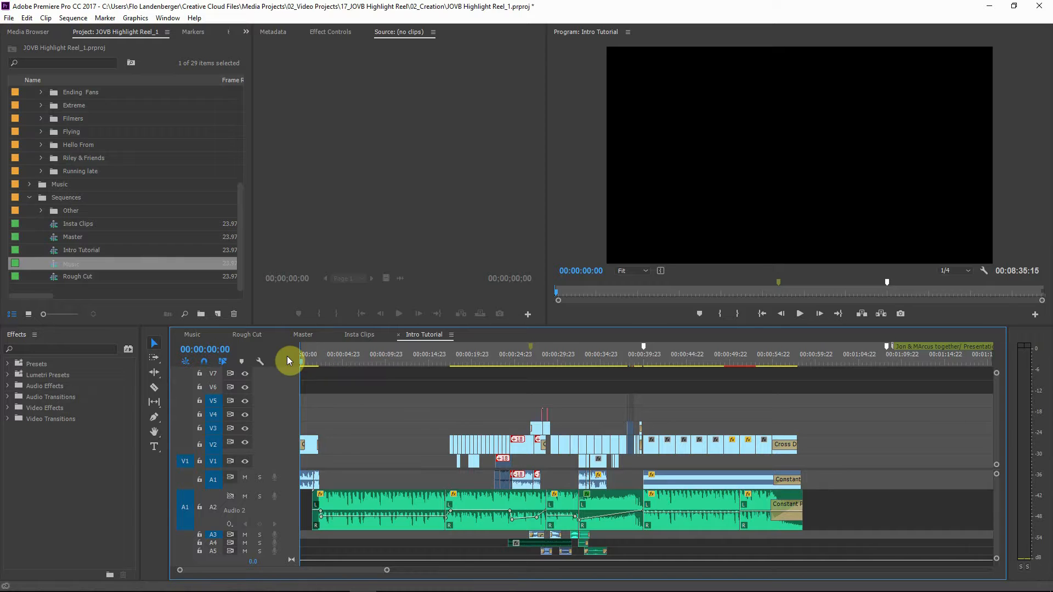
{"action": "left_click", "coordinate": [261, 335]}
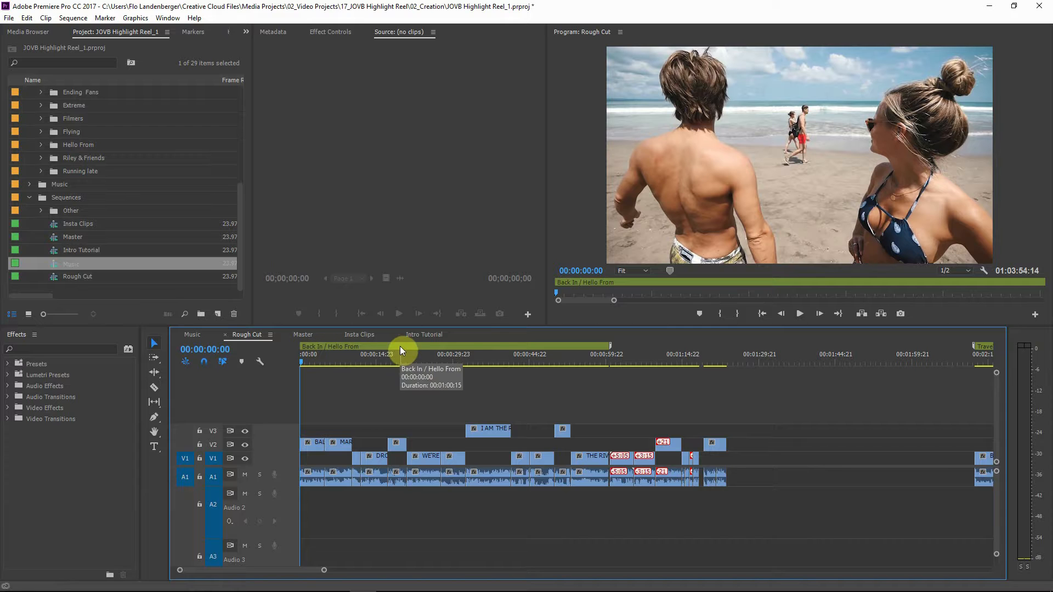
{"action": "key", "text": "space"}
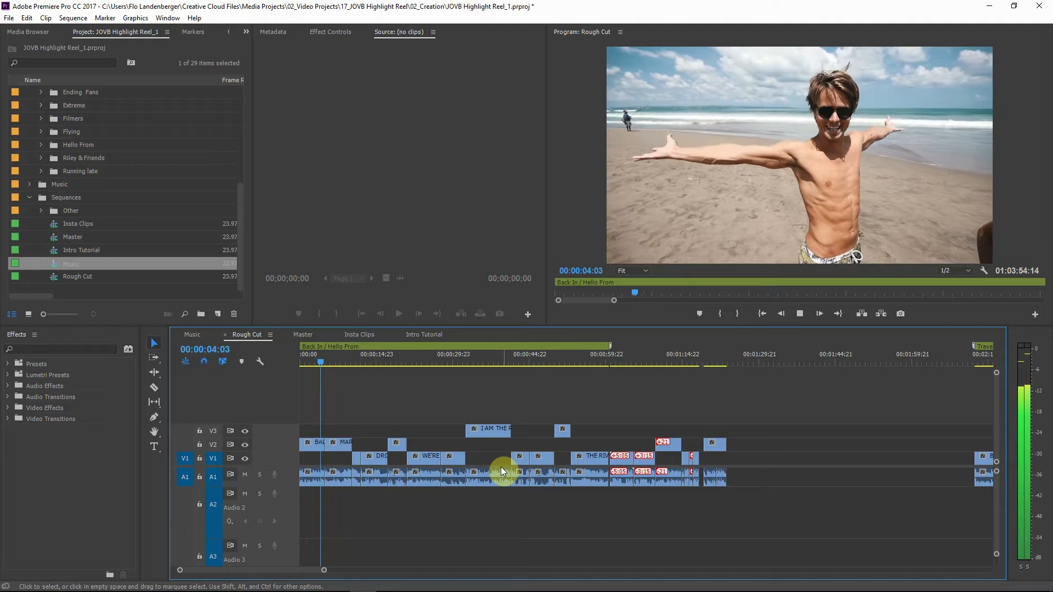
{"action": "key", "text": "space"}
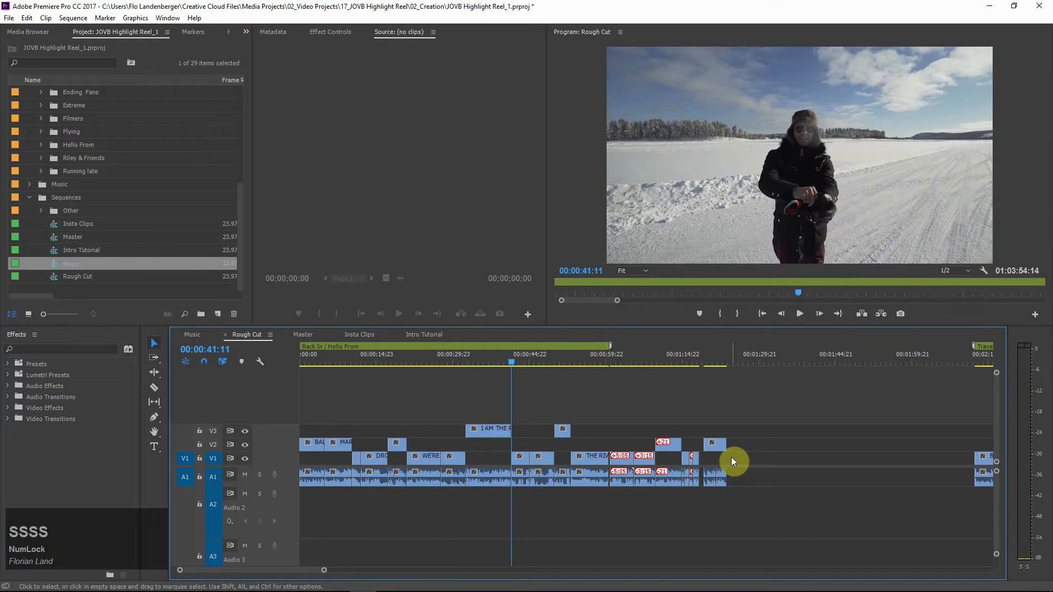
{"action": "key", "text": "space"}
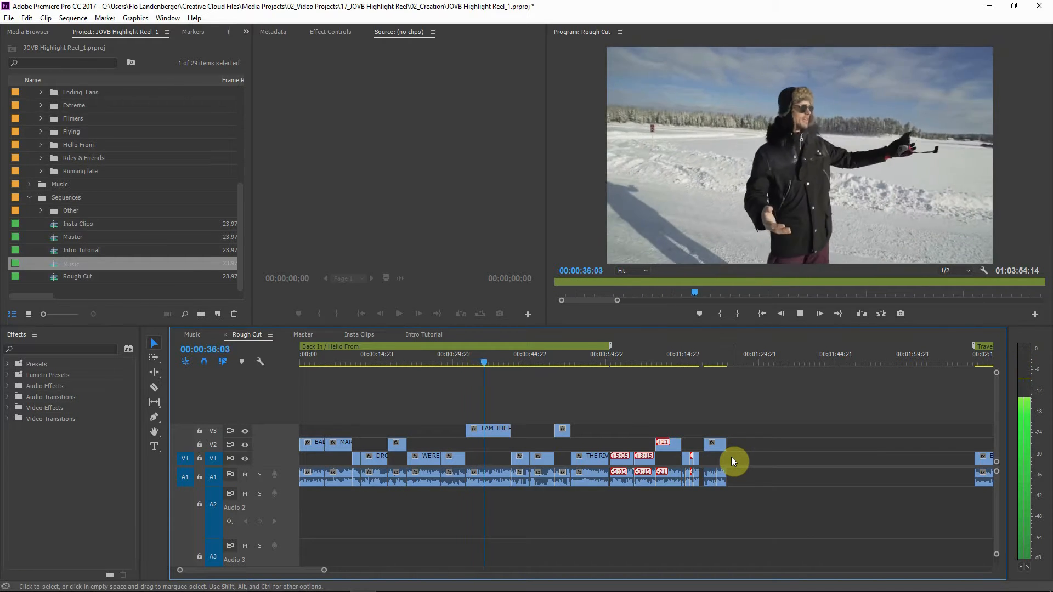
{"action": "key", "text": "space"}
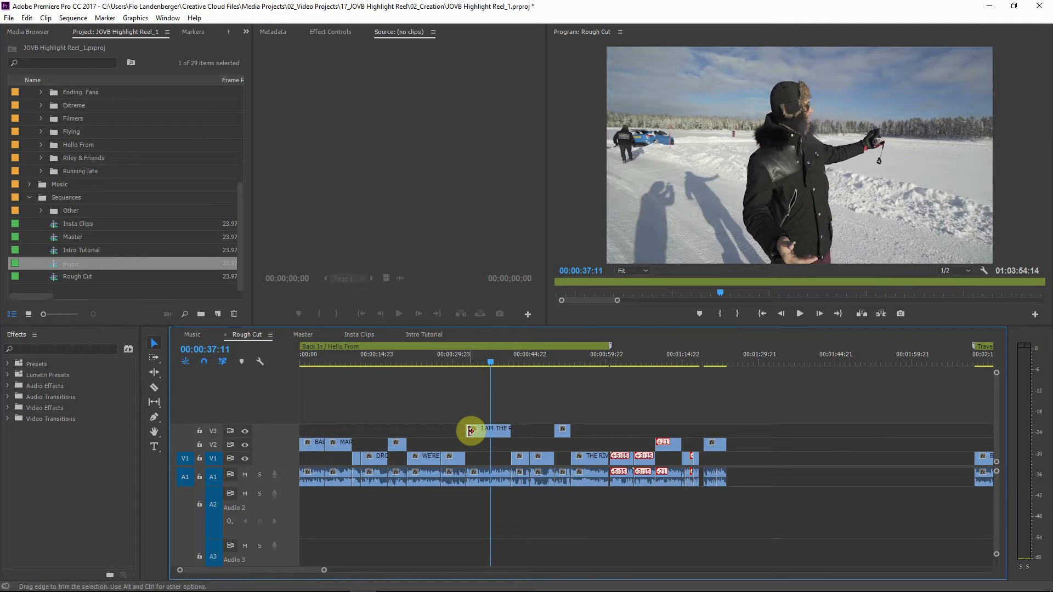
Examine the clips raised onto the upper video tracks in Rough Cut, and play the I AM THE RESCUE MAN! clip
{"action": "left_click_drag", "start_coordinate": [303, 353], "coordinate": [318, 357]}
{"action": "left_click", "coordinate": [332, 444]}
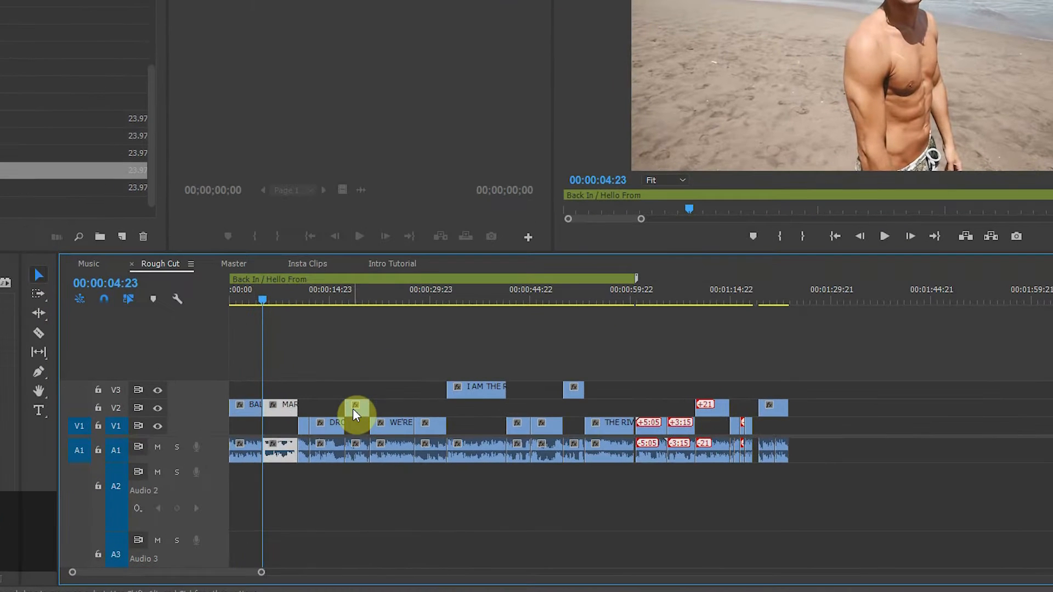
{"action": "left_click", "coordinate": [354, 410]}
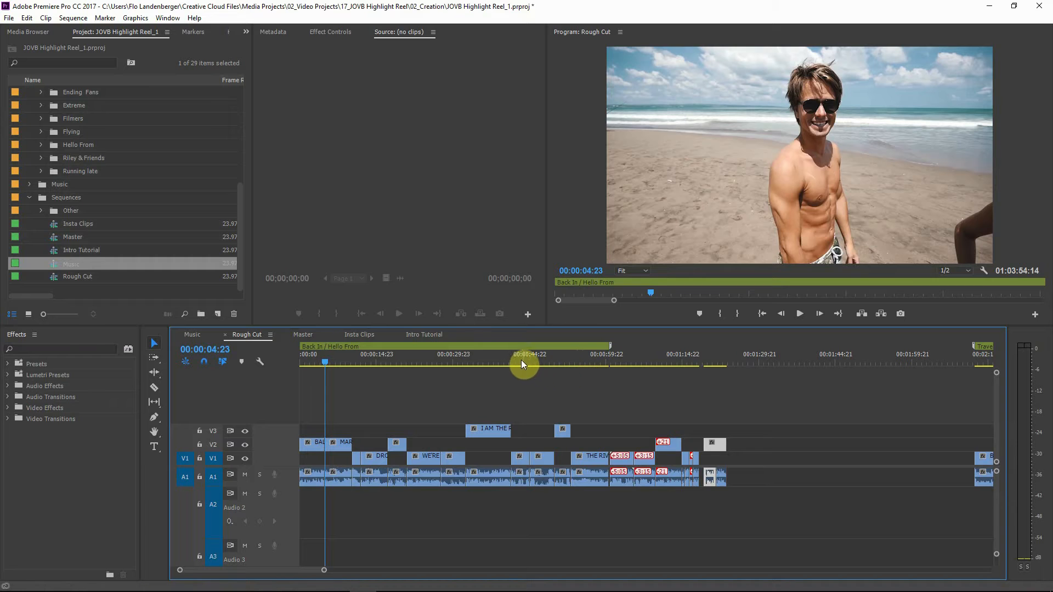
{"action": "left_click", "coordinate": [469, 362]}
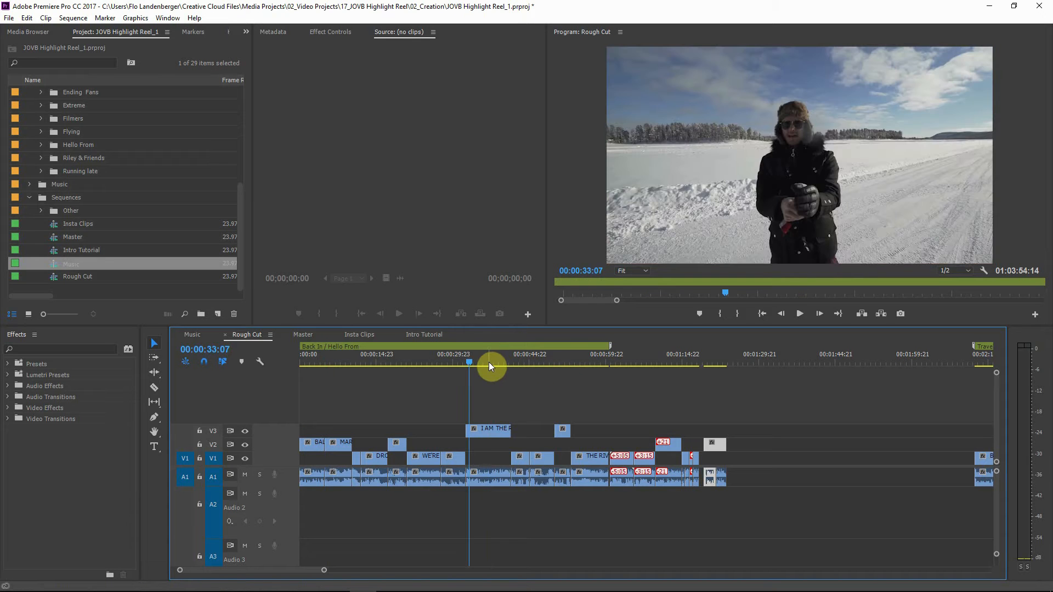
{"action": "key", "text": "space"}
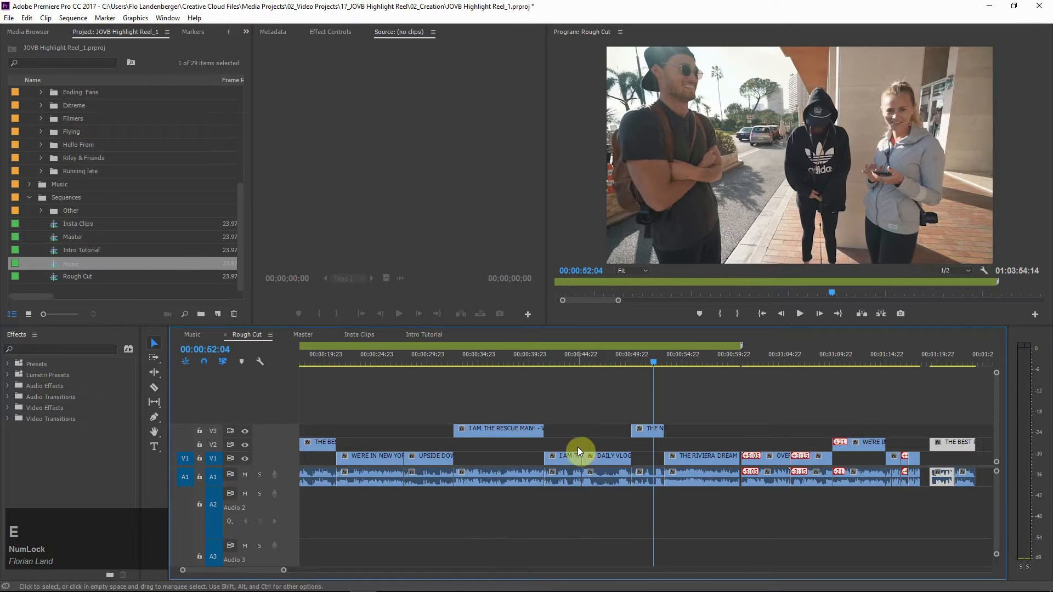
Copy the I AM THE RESCUE MAN! and THE NEW STARS clips from Rough Cut into the empty V2 gap of Intro Tutorial
{"action": "left_click", "coordinate": [515, 431]}
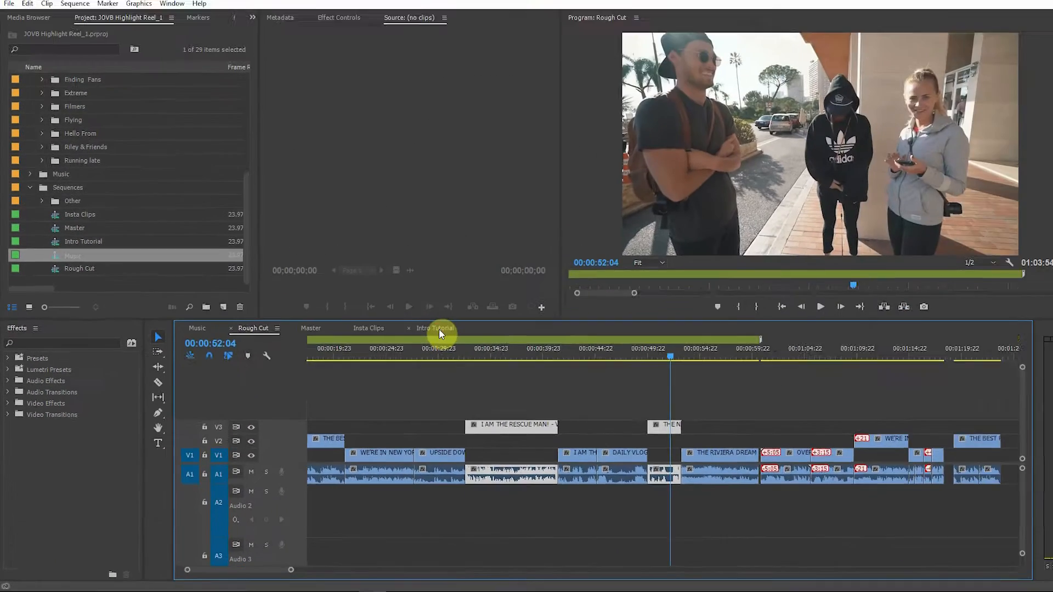
{"action": "left_click", "coordinate": [438, 329]}
{"action": "left_click", "coordinate": [628, 363]}
{"action": "key", "text": "ctrl+v"}
{"action": "left_click_drag", "start_coordinate": [602, 448], "coordinate": [348, 449]}
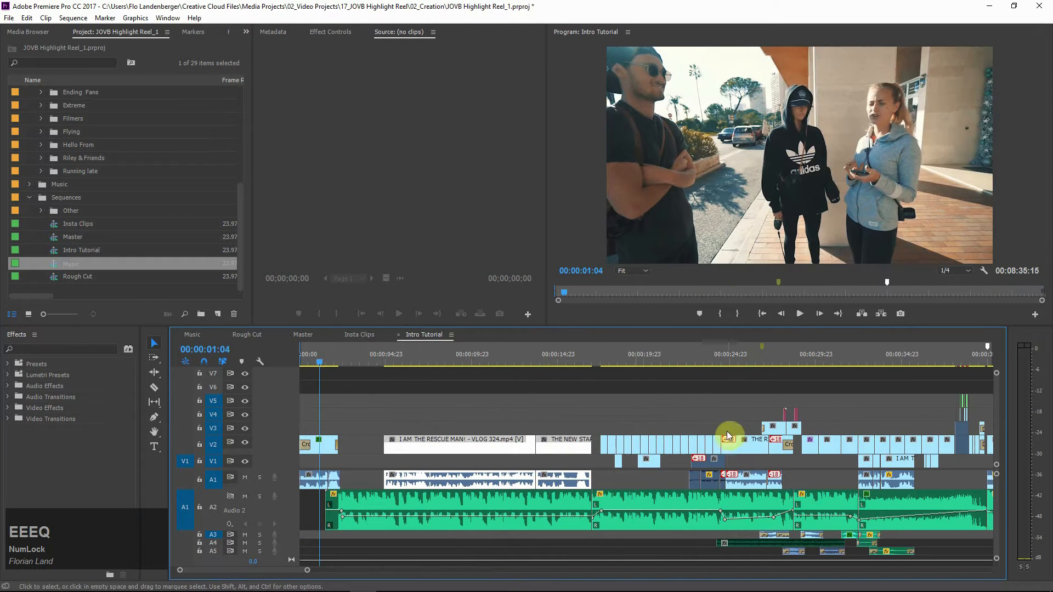
Trim THE NEW STARS clip to the part between 00:00:14:03 and 00:00:15:13 and move it to the sequence's opening
{"action": "key", "text": "space"}
{"action": "left_click", "coordinate": [544, 363]}
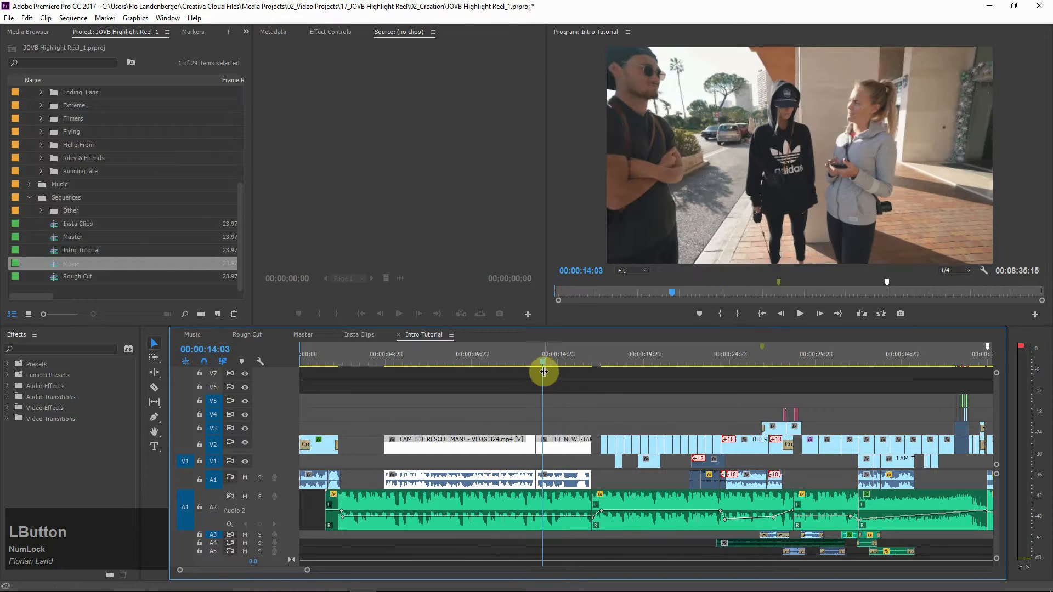
{"action": "key", "text": "space"}
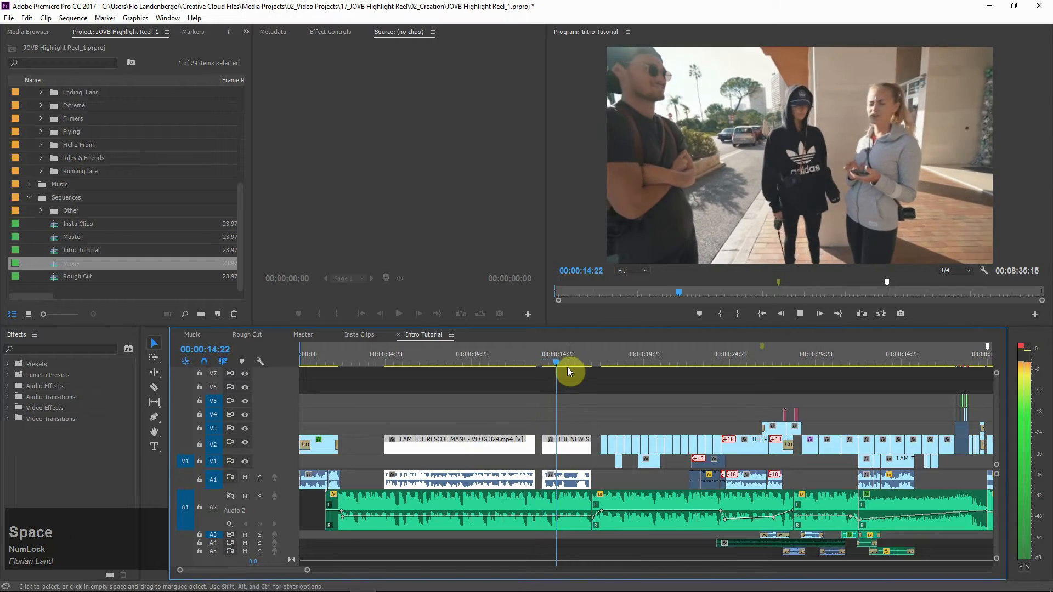
{"action": "left_click_drag", "start_coordinate": [590, 444], "coordinate": [334, 442]}
{"action": "left_click", "coordinate": [558, 418]}
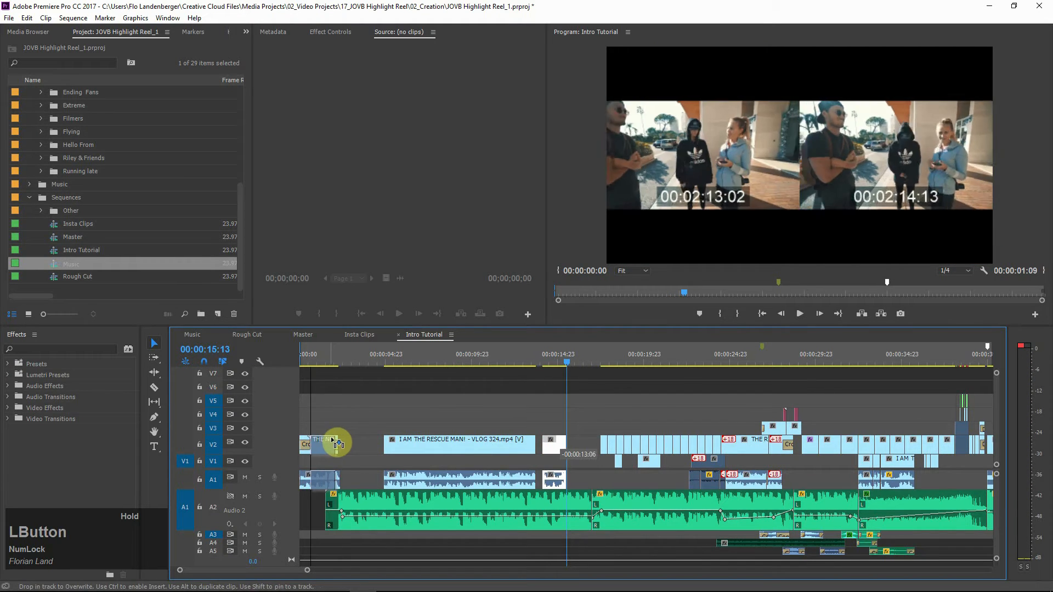
Play the Intro Tutorial sequence from the start through its opening clip into the following gap
{"action": "left_click", "coordinate": [296, 359]}
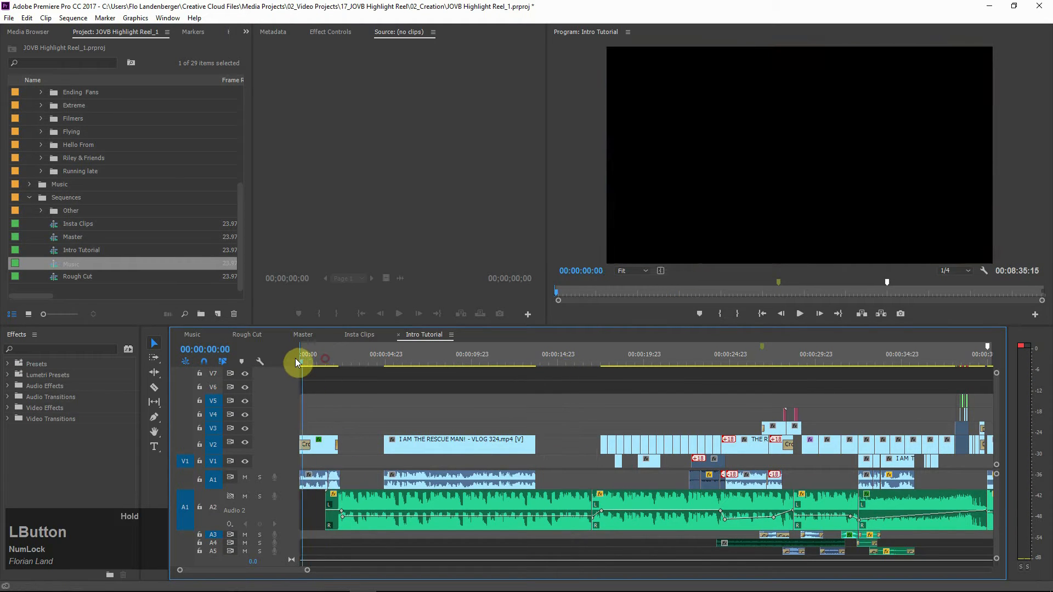
{"action": "key", "text": "space"}
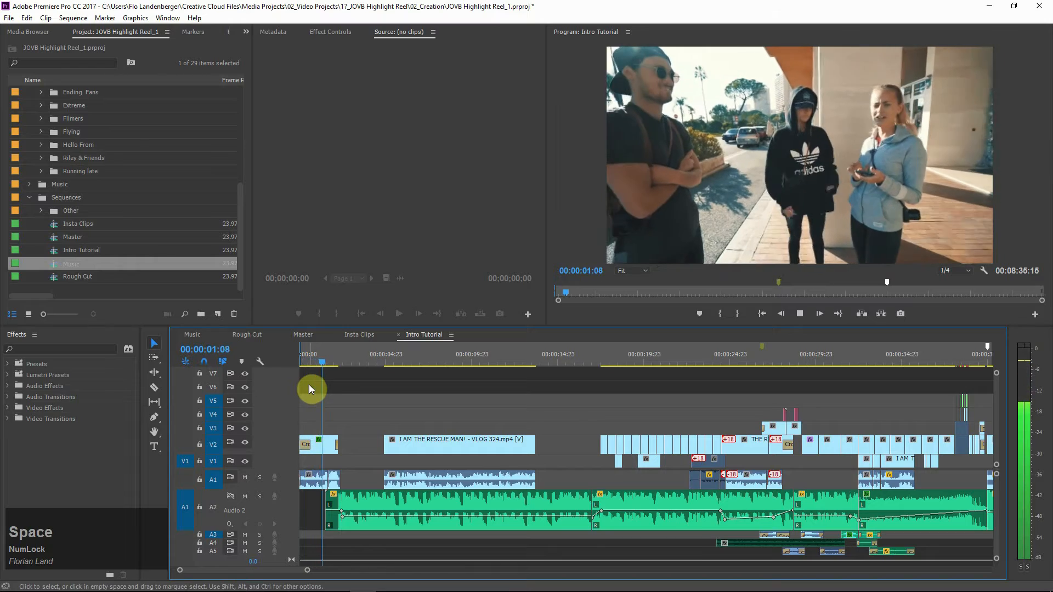
{"action": "key", "text": "e"}
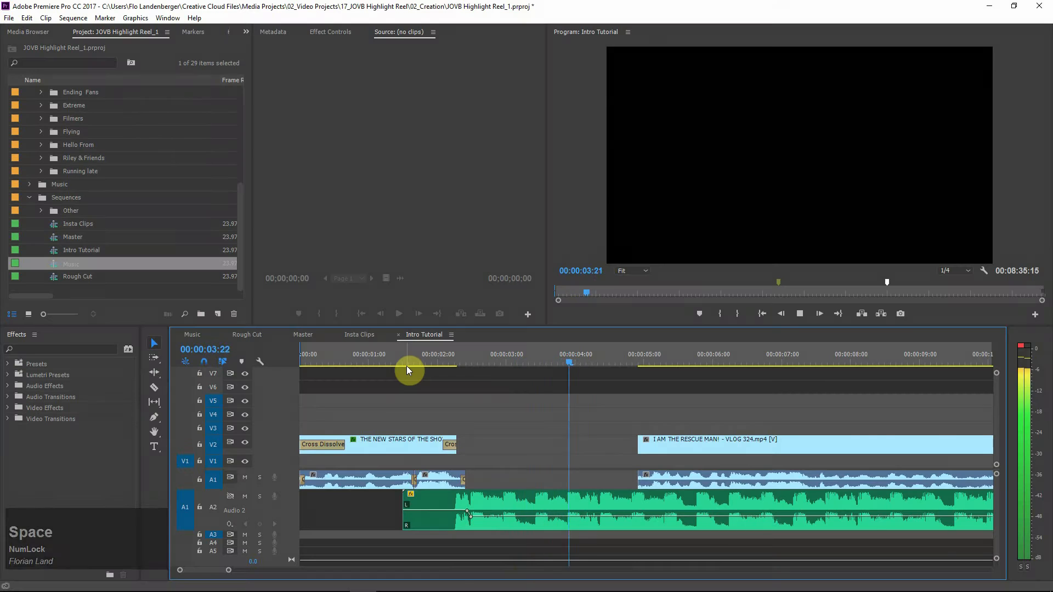
{"action": "key", "text": "space"}
{"action": "key", "text": "minus"}
{"action": "key", "text": "minus"}
Play part of the I AM THE RESCUE MAN! clip and the music transition leading into the montage
{"action": "left_click", "coordinate": [419, 358]}
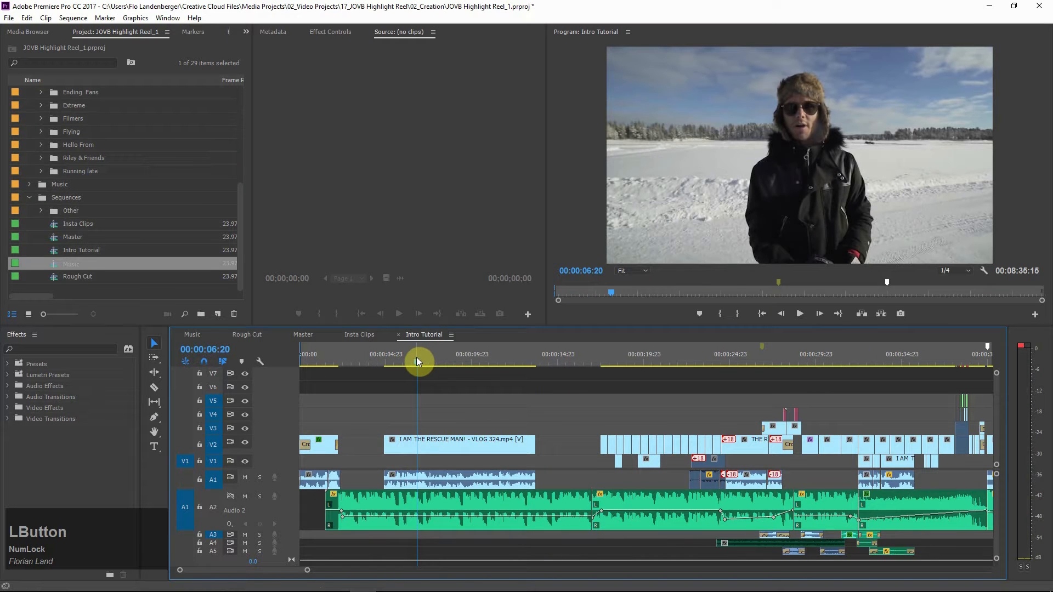
{"action": "key", "text": "space"}
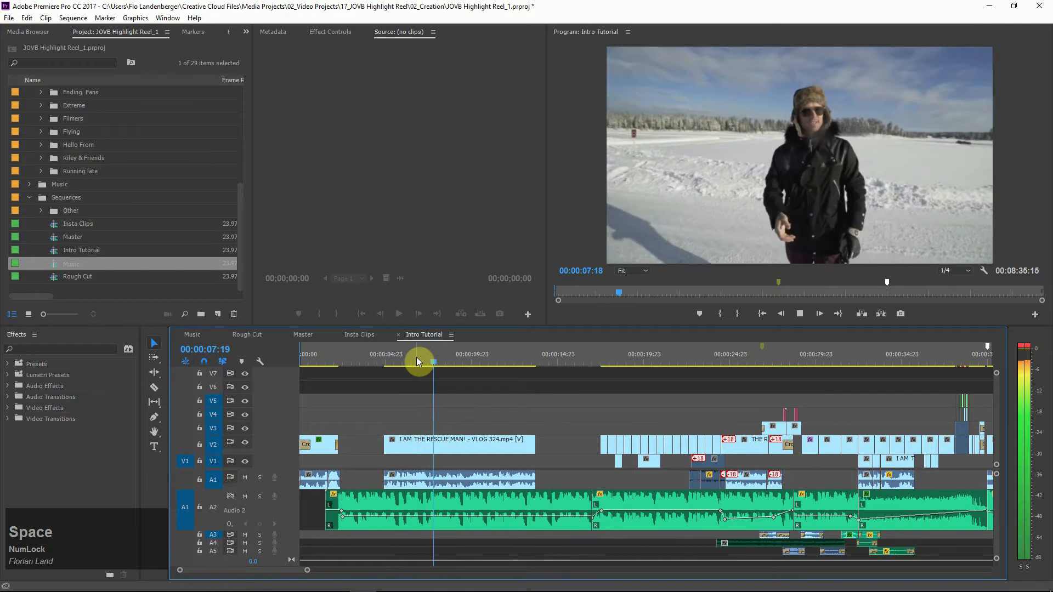
{"action": "left_click_drag", "start_coordinate": [590, 357], "coordinate": [583, 355]}
{"action": "key", "text": "space"}
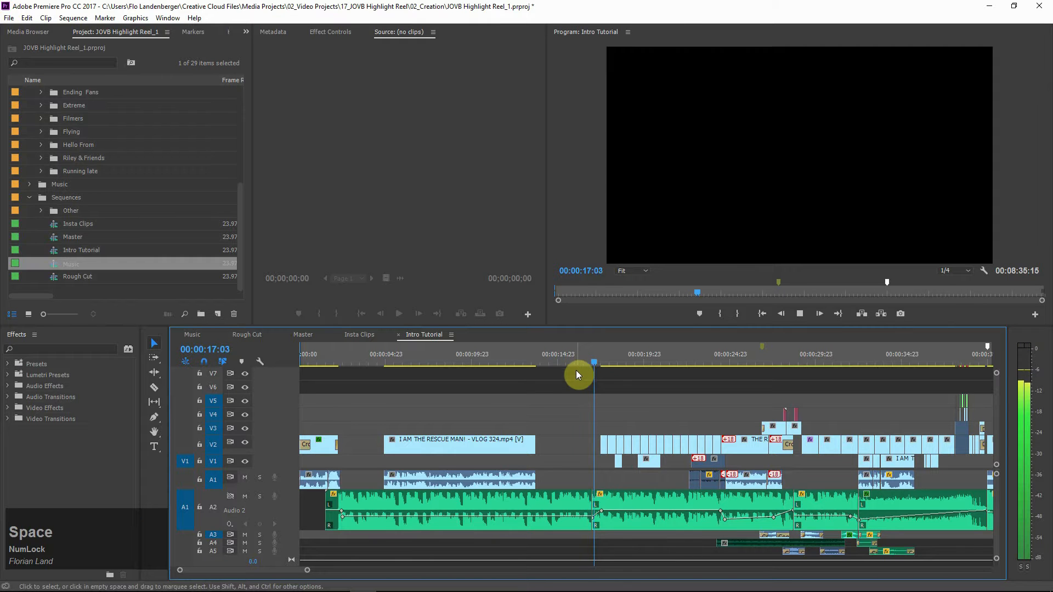
{"action": "key", "text": "space"}
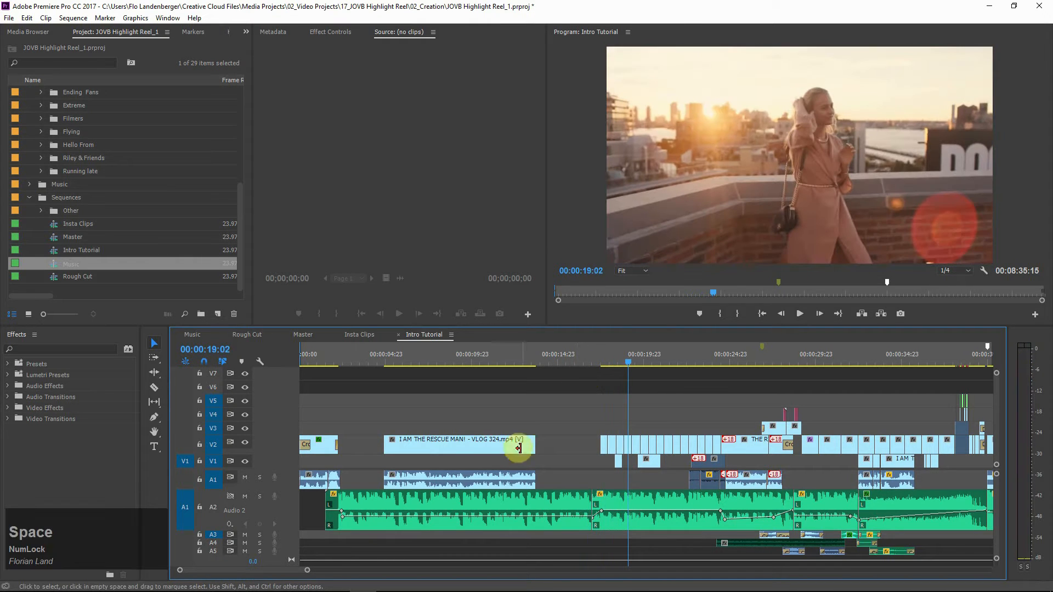
Trim the end of the I AM THE RESCUE MAN! clip to 00:00:07:09 and move the clip so it ends at the music cut at 00:00:17:00
{"action": "left_click", "coordinate": [393, 356]}
{"action": "key", "text": "space"}
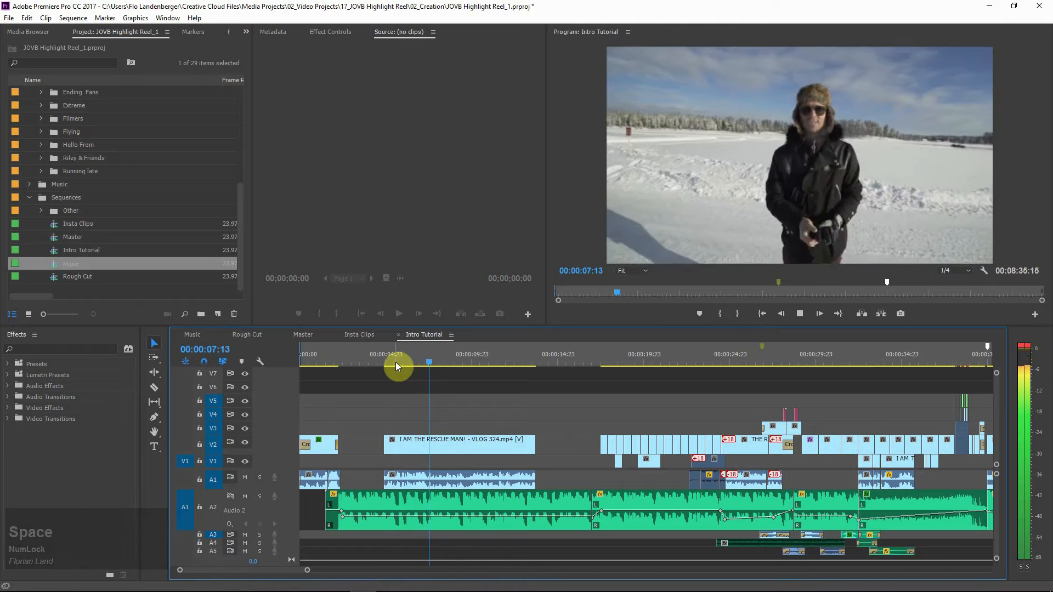
{"action": "left_click_drag", "start_coordinate": [427, 353], "coordinate": [426, 354]}
{"action": "key", "text": "d"}
{"action": "key", "text": "d"}
{"action": "key", "text": "a"}
{"action": "key", "text": "a"}
{"action": "key", "text": "a"}
{"action": "key", "text": "d"}
{"action": "key", "text": "d"}
{"action": "key", "text": "a"}
{"action": "key", "text": "d"}
{"action": "key", "text": "a"}
{"action": "key", "text": "d"}
{"action": "key", "text": "a"}
{"action": "key", "text": "d"}
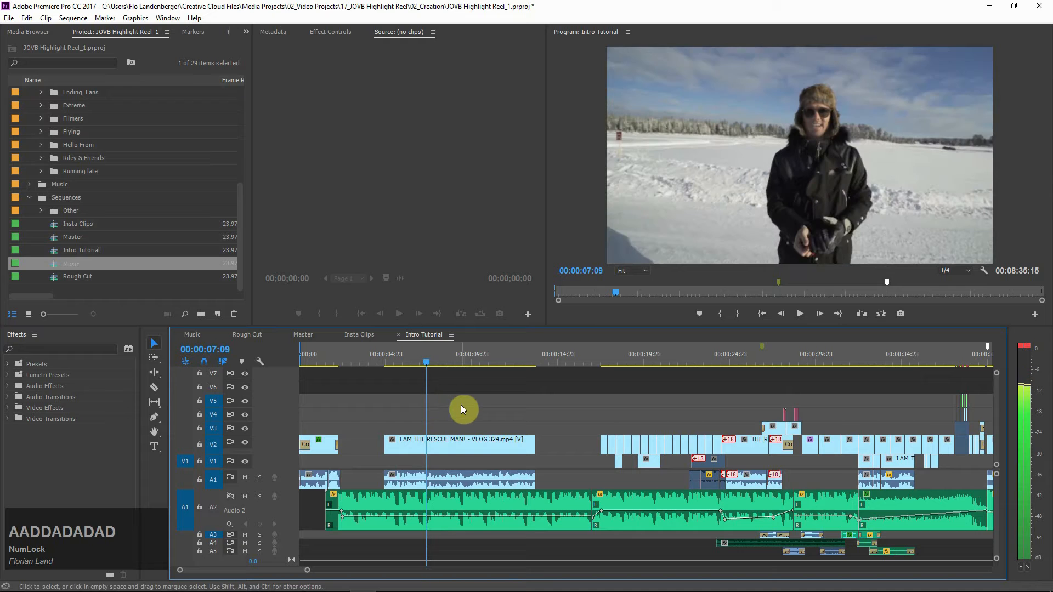
{"action": "left_click_drag", "start_coordinate": [530, 446], "coordinate": [597, 446]}
Play the moved I AM THE RESCUE MAN! clip up to the music cut before the montage
{"action": "left_click", "coordinate": [559, 363]}
{"action": "key", "text": "e"}
{"action": "key", "text": "e"}
{"action": "key", "text": "space"}
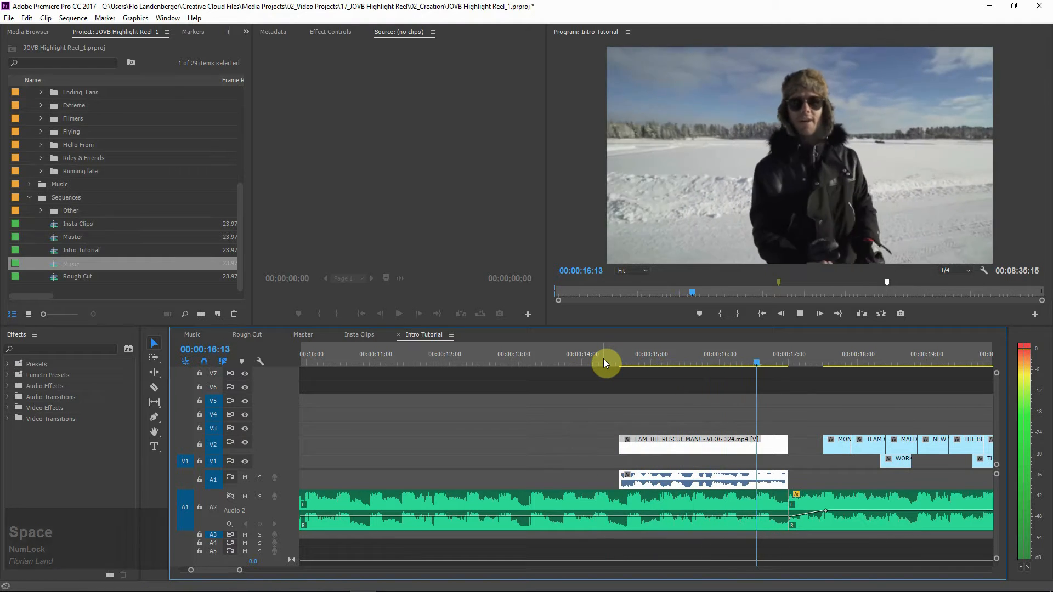
{"action": "left_click", "coordinate": [826, 437]}
{"action": "key", "text": "space"}
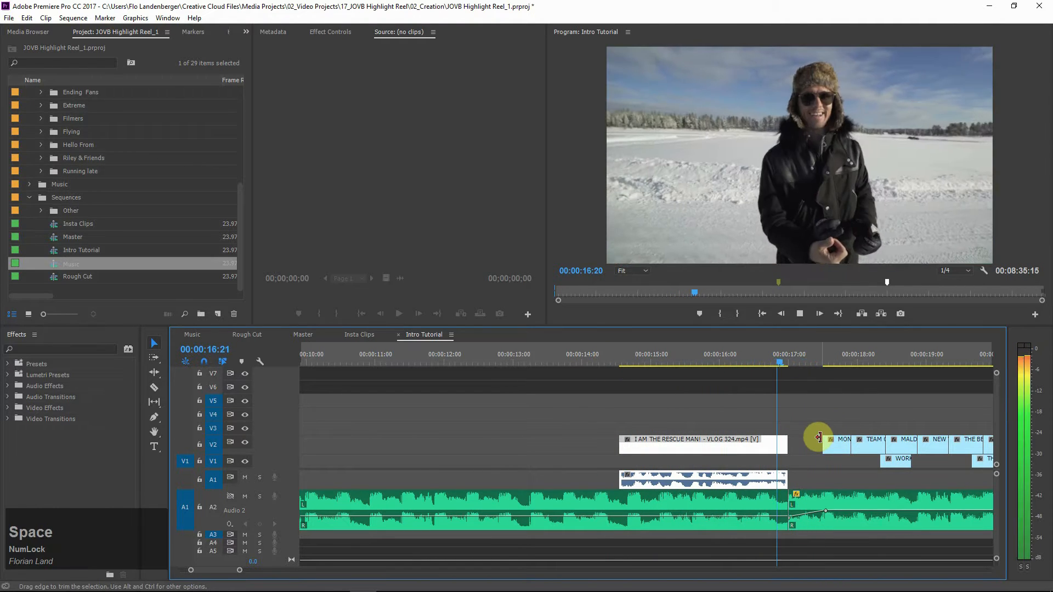
Trim the start of the I AM THE RESCUE MAN! clip to the music beat at 00:00:14:16 and play it back
{"action": "left_click_drag", "start_coordinate": [775, 361], "coordinate": [806, 359]}
{"action": "left_click", "coordinate": [632, 356]}
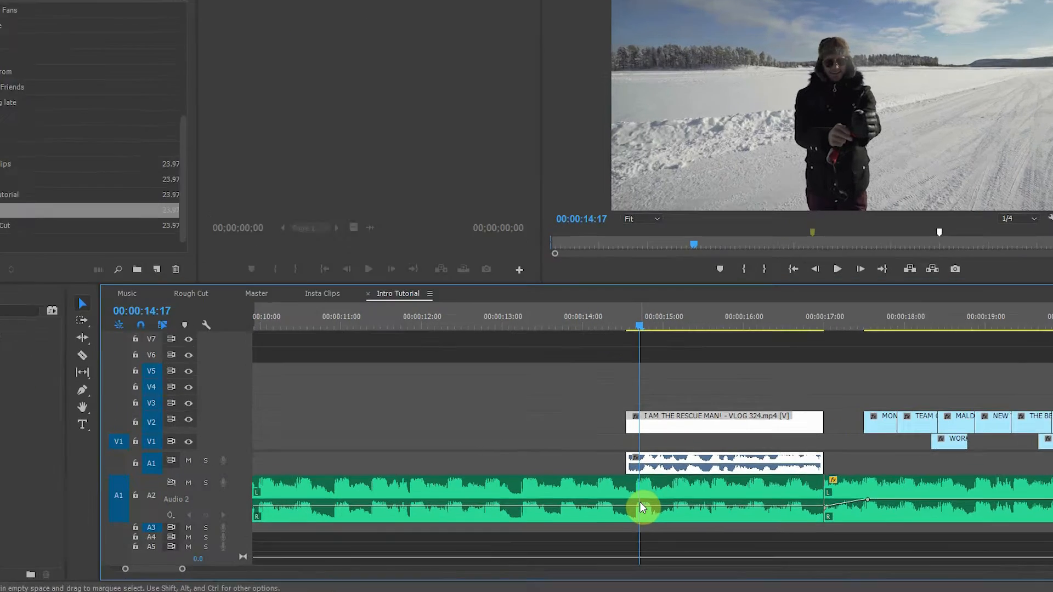
{"action": "key", "text": "Left"}
{"action": "left_click_drag", "start_coordinate": [652, 358], "coordinate": [672, 373]}
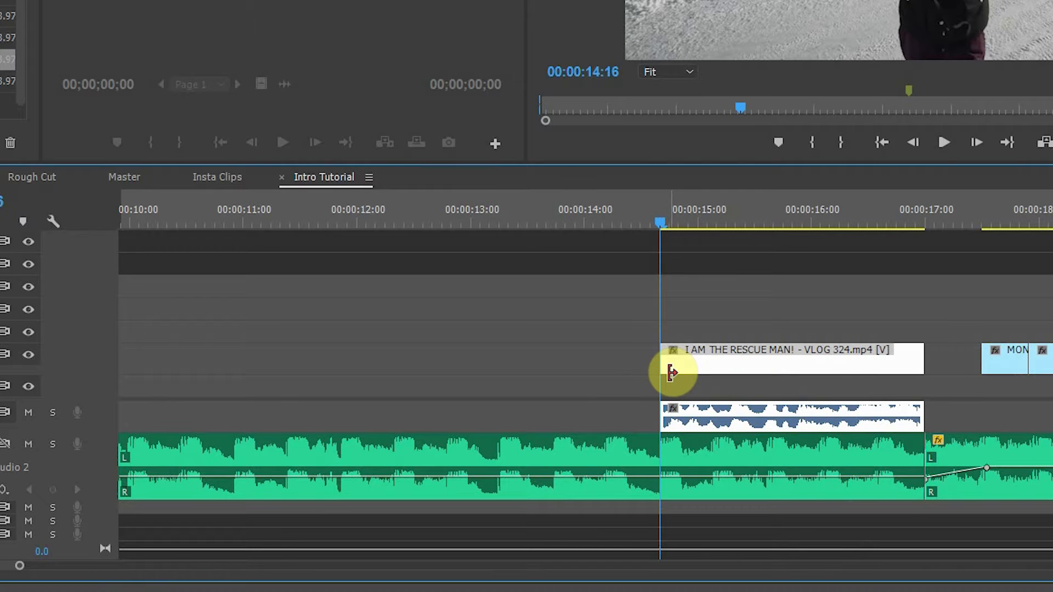
{"action": "key", "text": "space"}
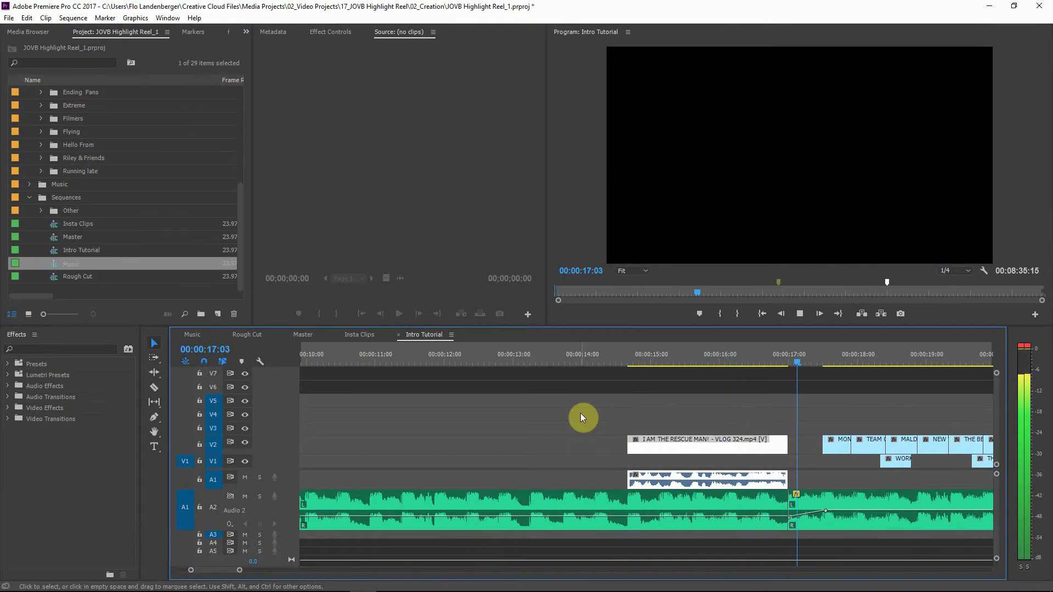
{"action": "key", "text": "space"}
Play the first clips of the Rough Cut sequence from the beginning, and return to the Intro Tutorial sequence
{"action": "key", "text": "backslash"}
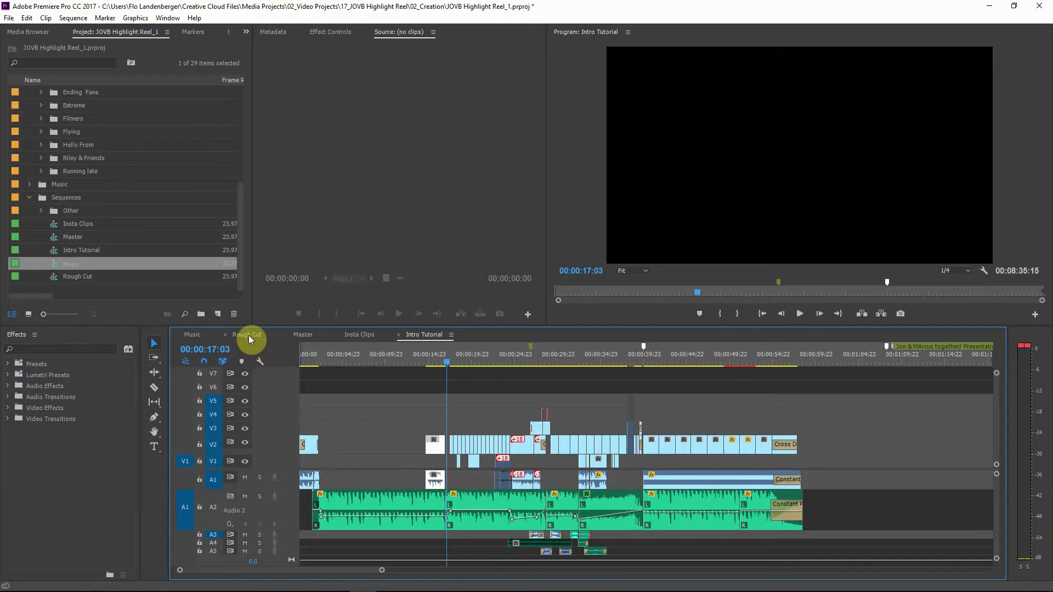
{"action": "left_click", "coordinate": [249, 339]}
{"action": "left_click_drag", "start_coordinate": [497, 354], "coordinate": [300, 373]}
{"action": "key", "text": "q"}
{"action": "key", "text": "q"}
{"action": "key", "text": "q"}
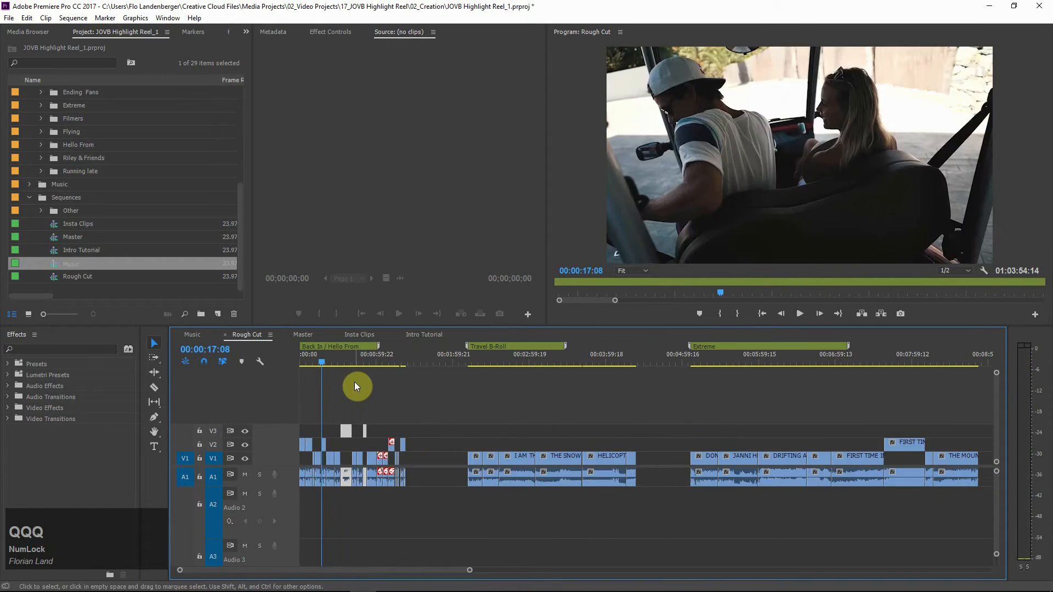
{"action": "key", "text": "space"}
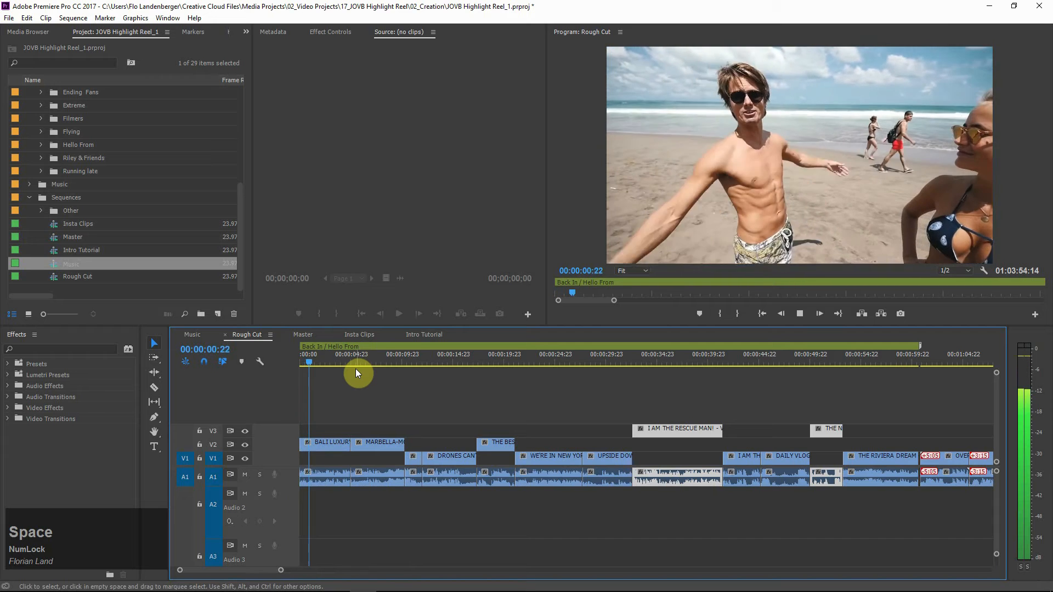
{"action": "key", "text": "equal"}
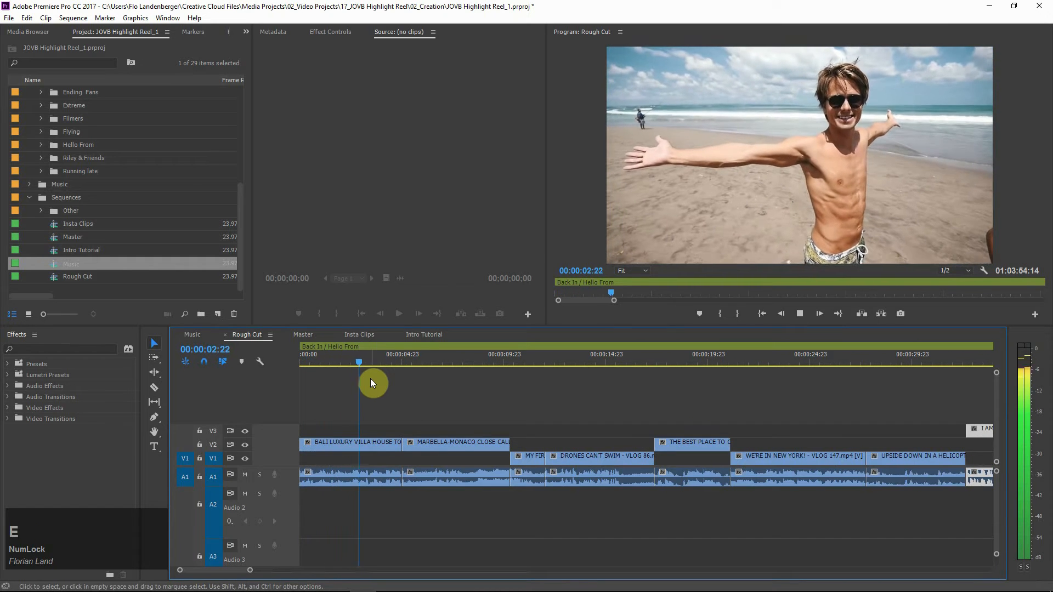
{"action": "left_click", "coordinate": [424, 335]}
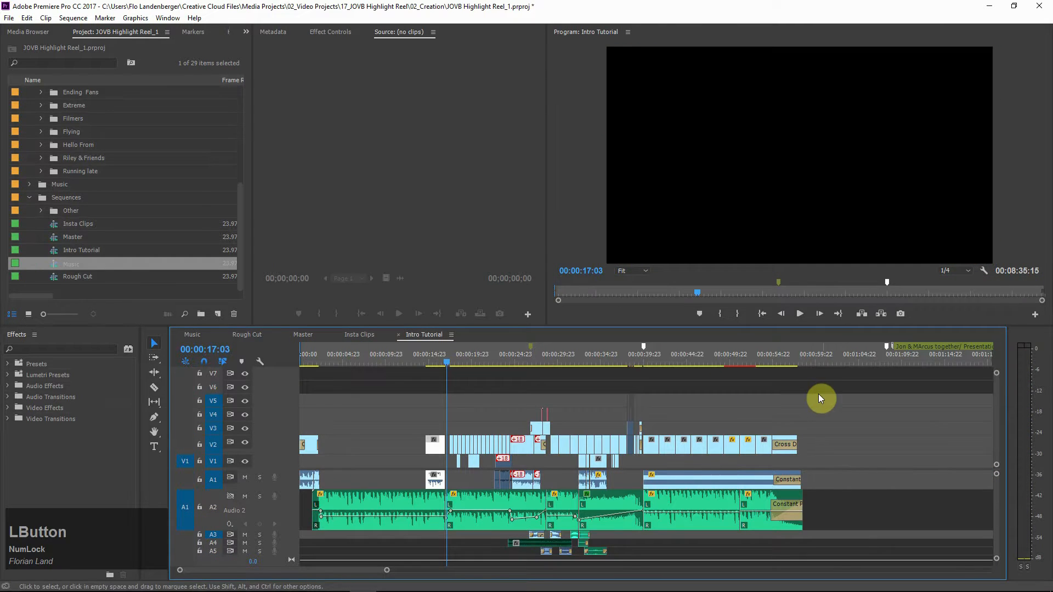
Paste the copied BALI LUXURY VILLA HOUSE TOUR clip past the end of the edit at 00:01:02:09 and play it
{"action": "key", "text": "v"}
{"action": "key", "text": "equal"}
{"action": "key", "text": "equal"}
{"action": "key", "text": "equal"}
{"action": "key", "text": "space"}
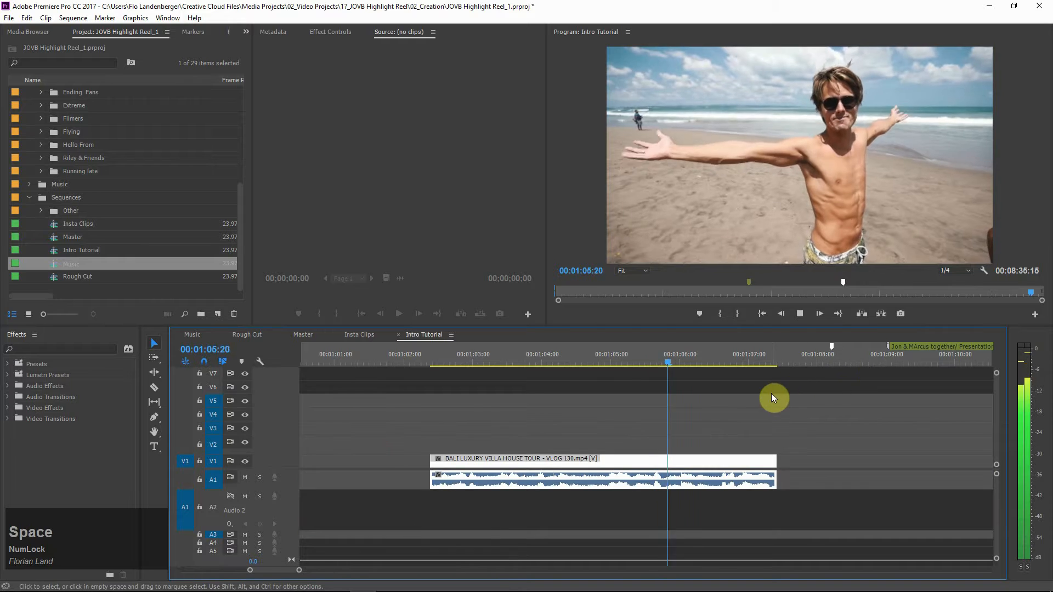
Place the playhead frame-accurately at 00:01:05:14 in the BALI LUXURY VILLA HOUSE TOUR clip and enlarge its audio waveform
{"action": "left_click", "coordinate": [624, 360]}
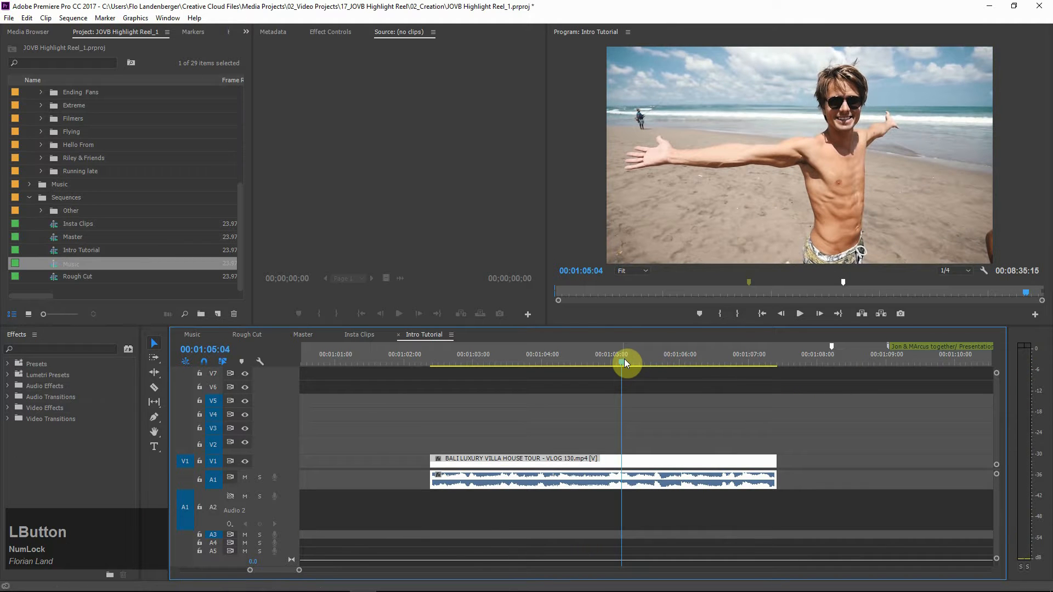
{"action": "key", "text": "a"}
{"action": "key", "text": "a"}
{"action": "key", "text": "a"}
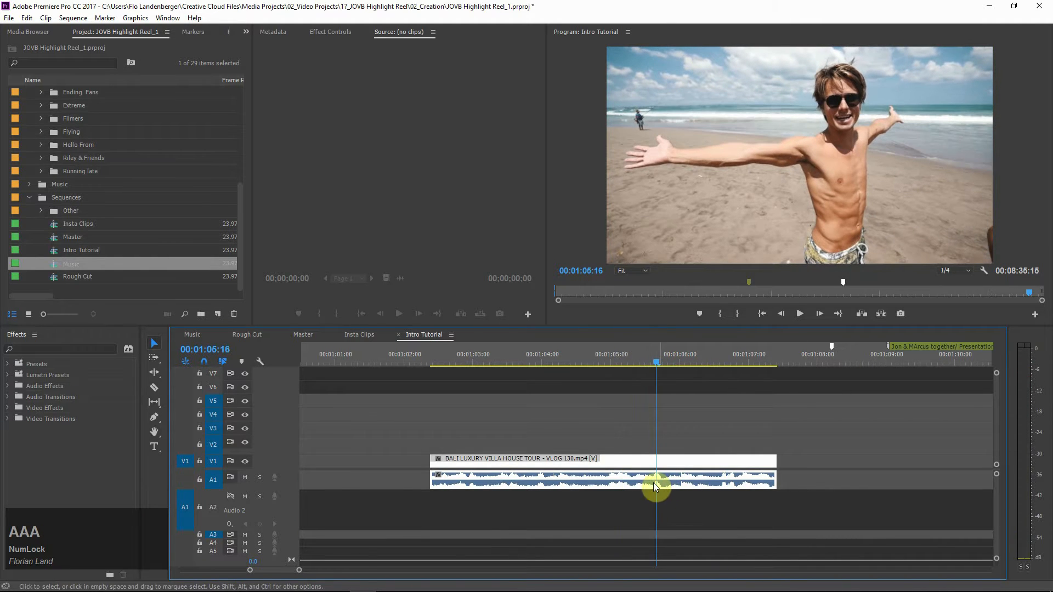
{"action": "scroll", "coordinate": [287, 488], "scroll_direction": "up", "scroll_amount": 1}
{"action": "key", "text": "a"}
{"action": "key", "text": "a"}
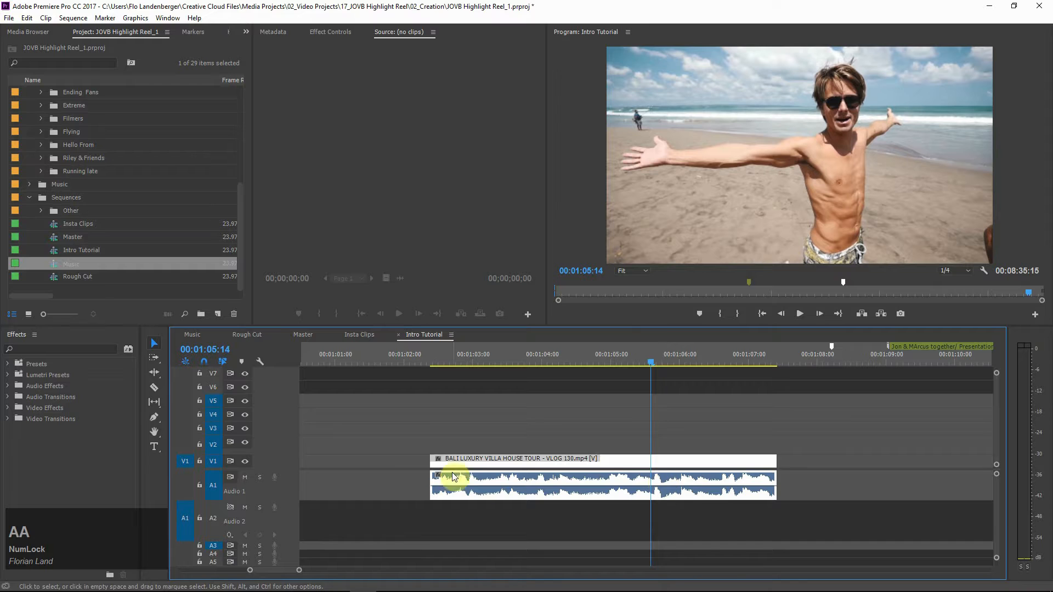
Try to trim the BALI LUXURY VILLA HOUSE TOUR clip's start to the playhead by hand, and undo the attempt
{"action": "left_click_drag", "start_coordinate": [436, 460], "coordinate": [652, 466]}
{"action": "key", "text": "z"}
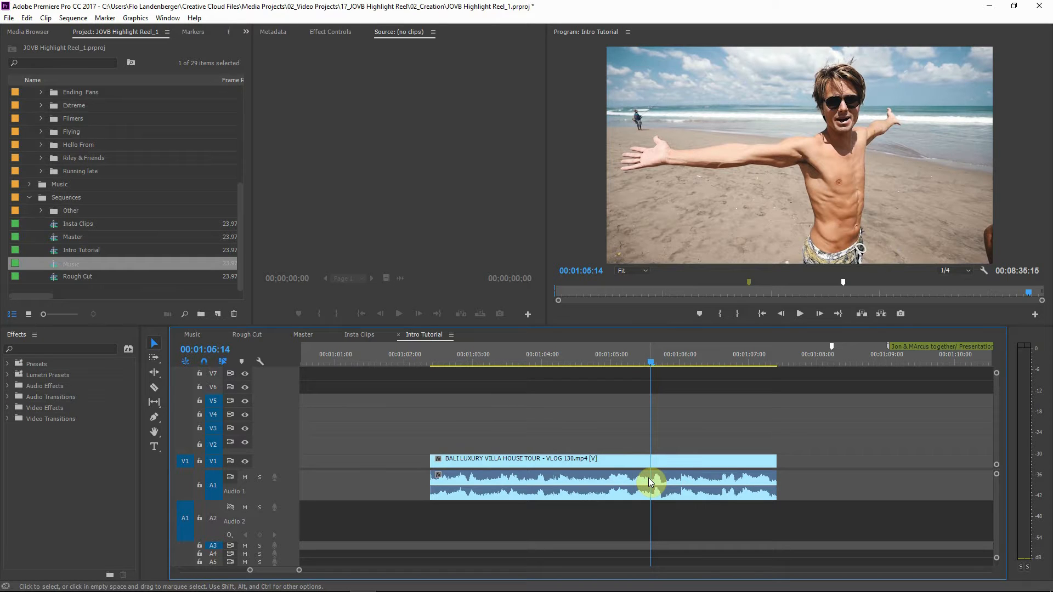
{"action": "left_click_drag", "start_coordinate": [433, 461], "coordinate": [653, 461]}
{"action": "key", "text": "ctrl+t"}
{"action": "key", "text": "Escape"}
{"action": "key", "text": "ctrl+z"}
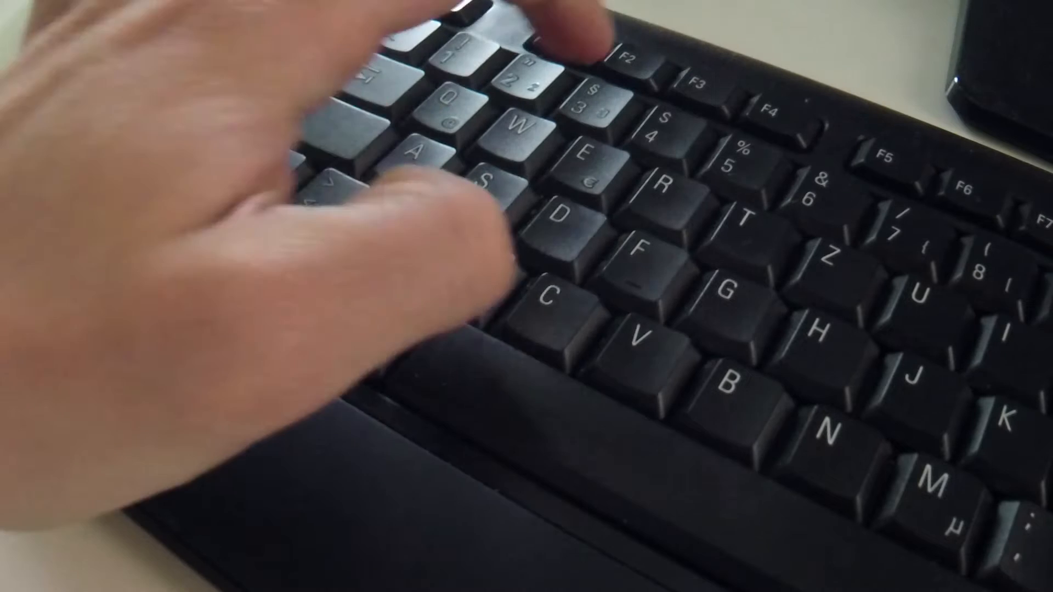
Ripple-trim the BALI LUXURY VILLA HOUSE TOUR clip's start at the playhead and its end at 00:01:03:08, and play the result
{"action": "key", "text": "q"}
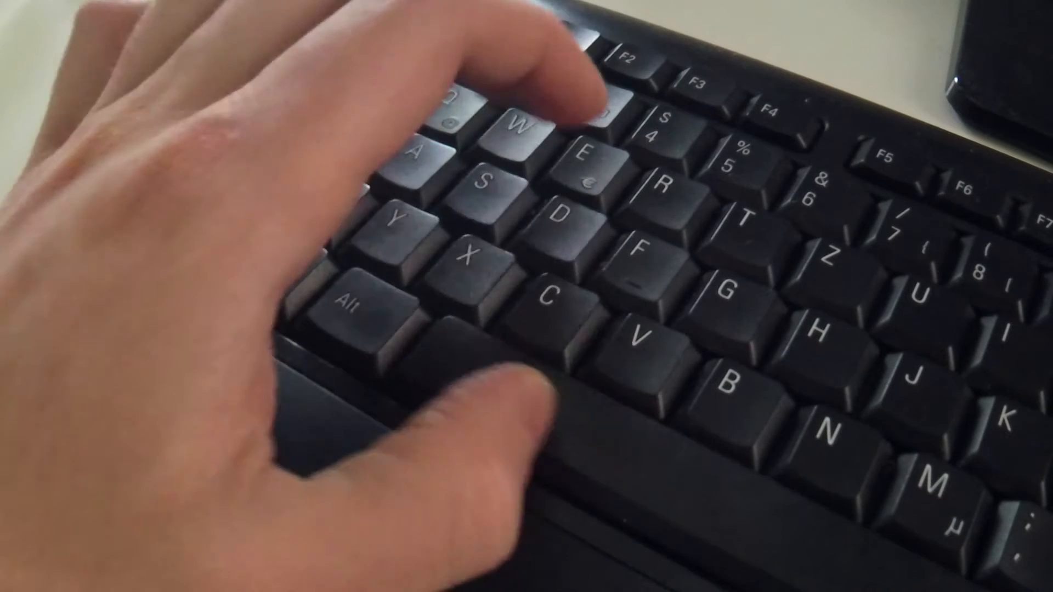
{"action": "key", "text": "space"}
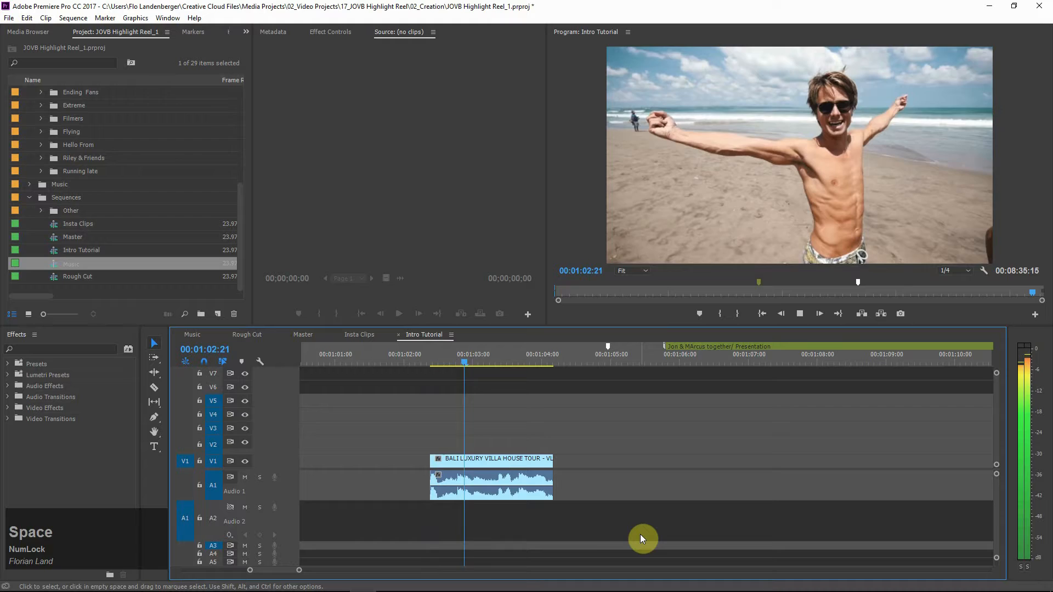
{"action": "key", "text": "space"}
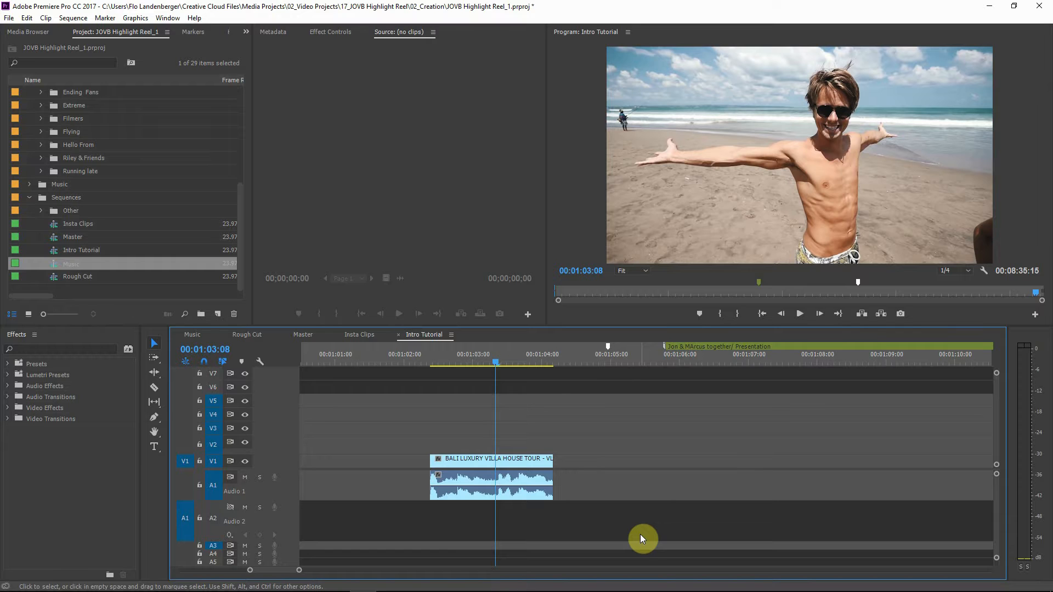
{"action": "key", "text": "w"}
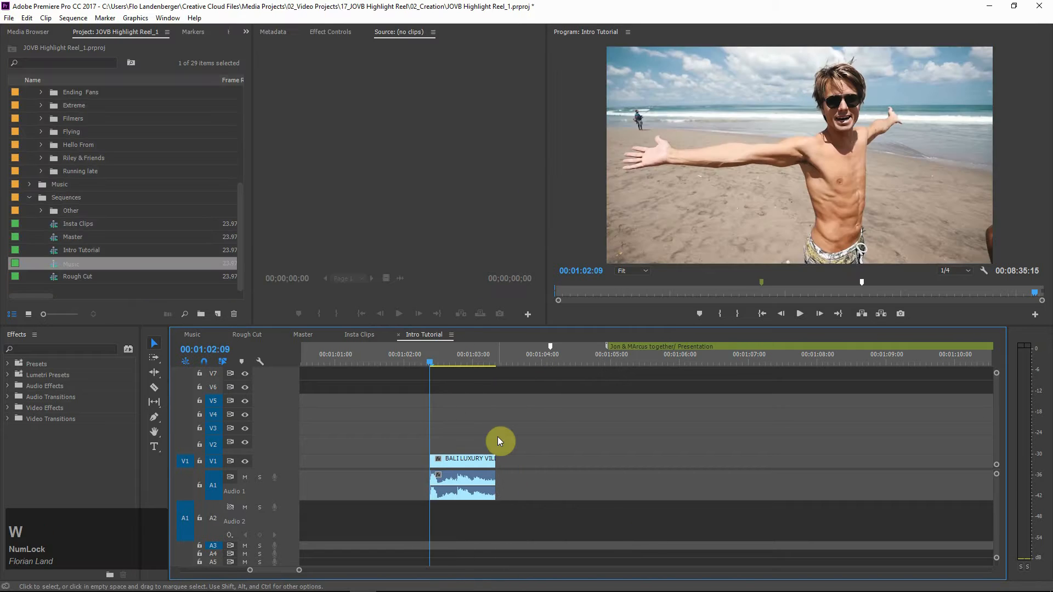
{"action": "key", "text": "space"}
Locate the intro gap around 00:00:05:21 that the trimmed BALI LUXURY VILLA HOUSE TOUR clip should fill, and select the clip
{"action": "left_click", "coordinate": [474, 463]}
{"action": "key", "text": "q"}
{"action": "key", "text": "q"}
{"action": "key", "text": "q"}
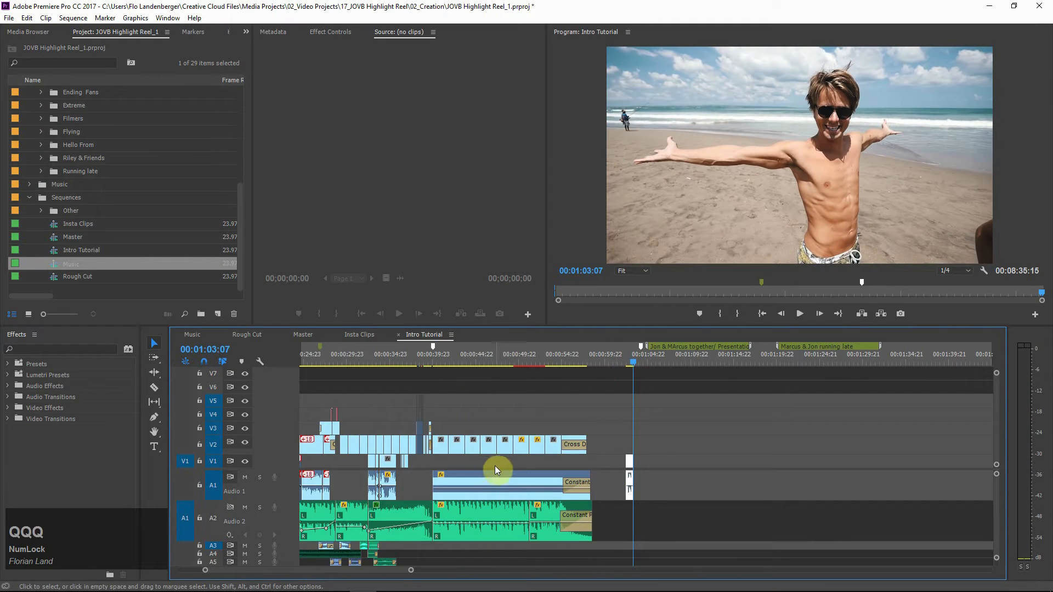
{"action": "key", "text": "q"}
{"action": "key", "text": "q"}
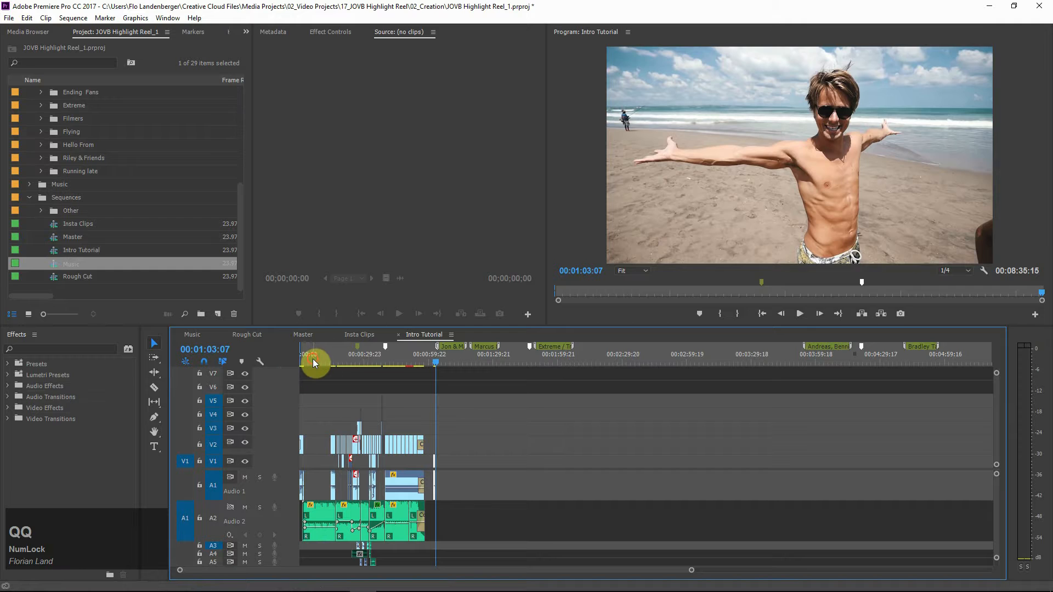
{"action": "left_click", "coordinate": [314, 362]}
{"action": "key", "text": "e"}
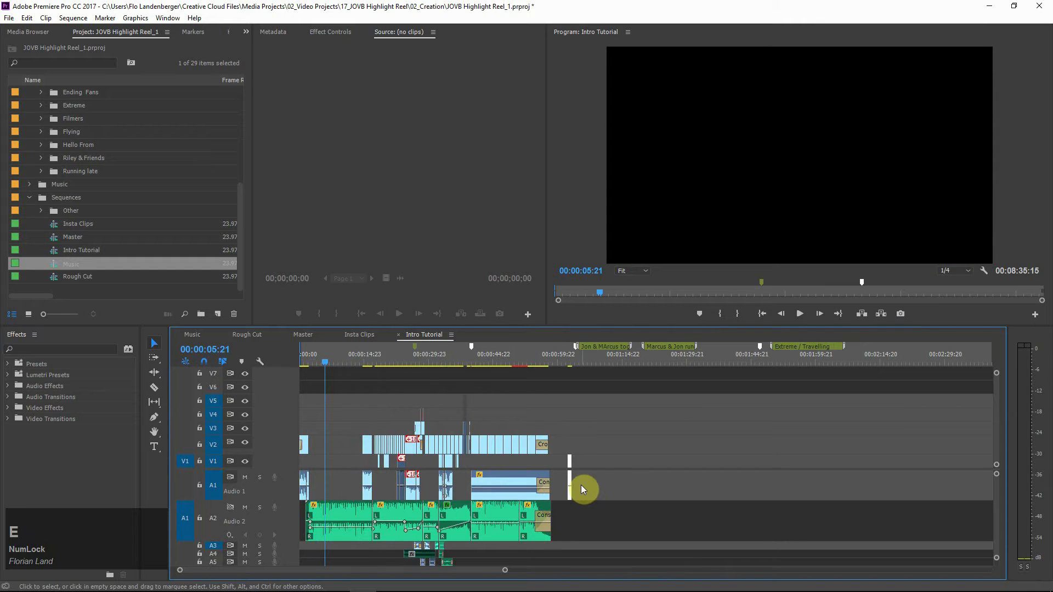
{"action": "left_click", "coordinate": [571, 459]}
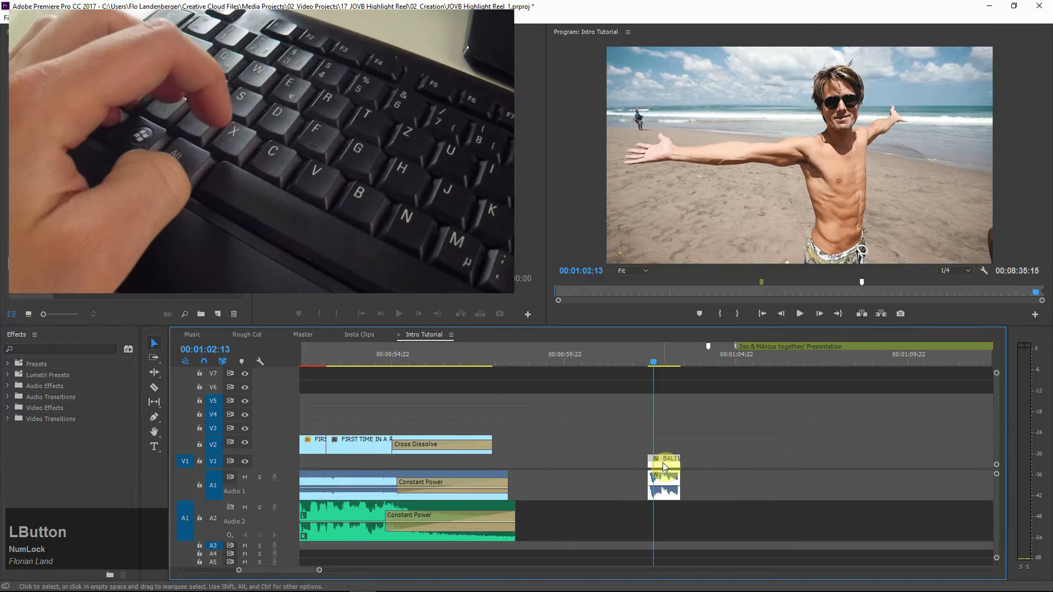
Cut the trimmed BALI LUXURY VILLA HOUSE TOUR clip and paste it into the intro gap at 00:00:05:21
{"action": "key", "text": "x"}
{"action": "key", "text": "q"}
{"action": "key", "text": "q"}
{"action": "key", "text": "q"}
{"action": "key", "text": "q"}
{"action": "left_click", "coordinate": [313, 360]}
{"action": "key", "text": "e"}
{"action": "key", "text": "e"}
{"action": "key", "text": "e"}
{"action": "key", "text": "e"}
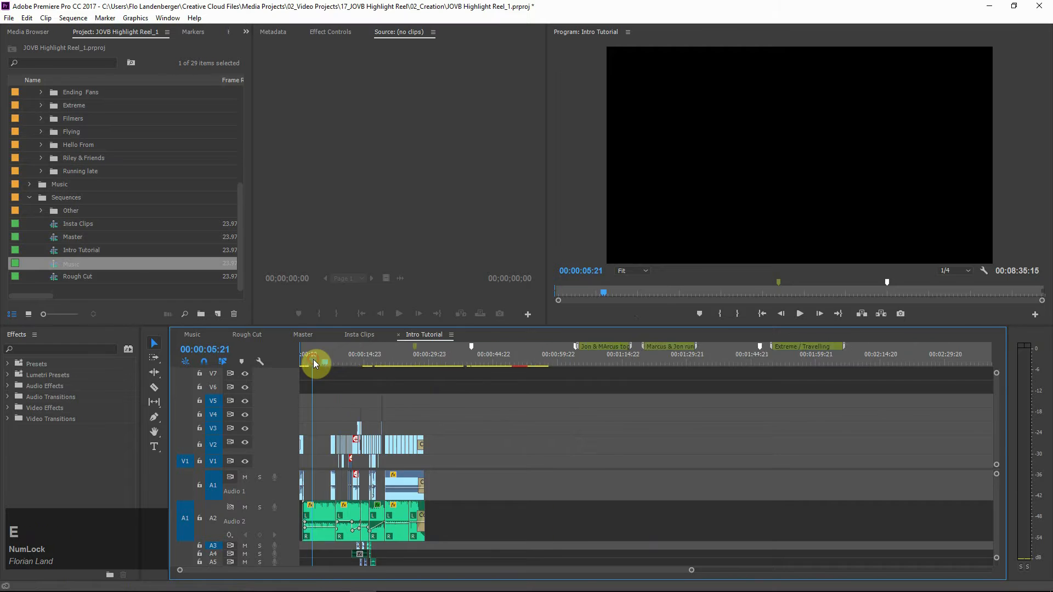
{"action": "key", "text": "v"}
Move the pasted BALI LUXURY VILLA HOUSE TOUR clip earlier in the gap so it starts on the music near 00:00:03:07
{"action": "left_click_drag", "start_coordinate": [513, 465], "coordinate": [434, 464]}
{"action": "left_click", "coordinate": [422, 364]}
{"action": "key", "text": "e"}
{"action": "key", "text": "e"}
{"action": "key", "text": "e"}
{"action": "key", "text": "a"}
{"action": "key", "text": "a"}
{"action": "left_click_drag", "start_coordinate": [679, 461], "coordinate": [659, 456]}
Play the moved BALI LUXURY VILLA HOUSE TOUR clip with the music and step through its frames to check the timing
{"action": "left_click", "coordinate": [860, 356]}
{"action": "key", "text": "space"}
{"action": "key", "text": "space"}
{"action": "key", "text": "a"}
{"action": "key", "text": "a"}
{"action": "key", "text": "a"}
{"action": "key", "text": "a"}
{"action": "key", "text": "d"}
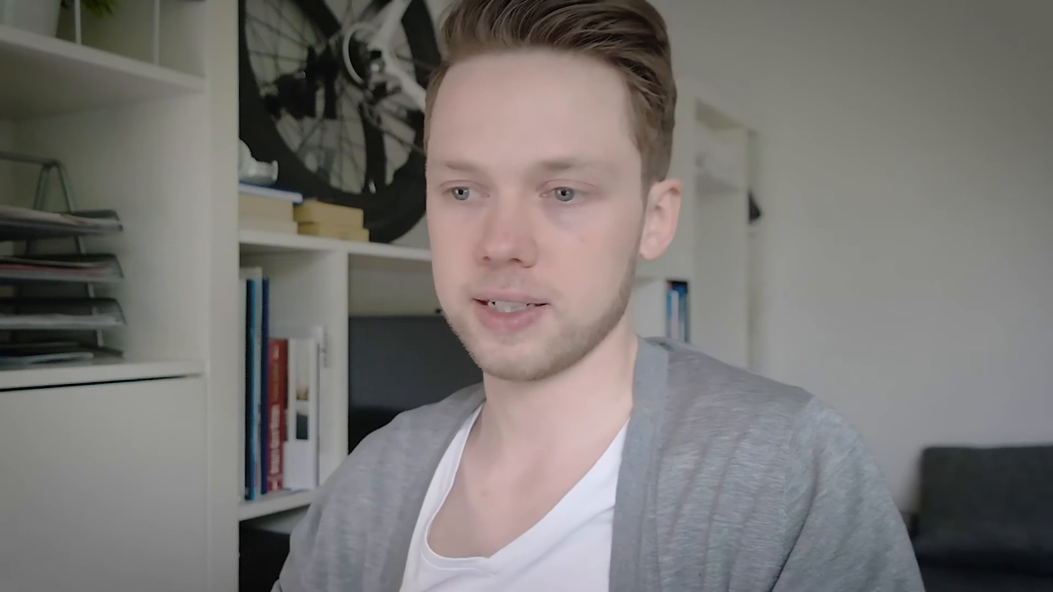
Play the finished intro's talking clips in the Master sequence from 00:00:03:10 and examine the cuts around 00:00:06:06
{"action": "left_click", "coordinate": [335, 357]}
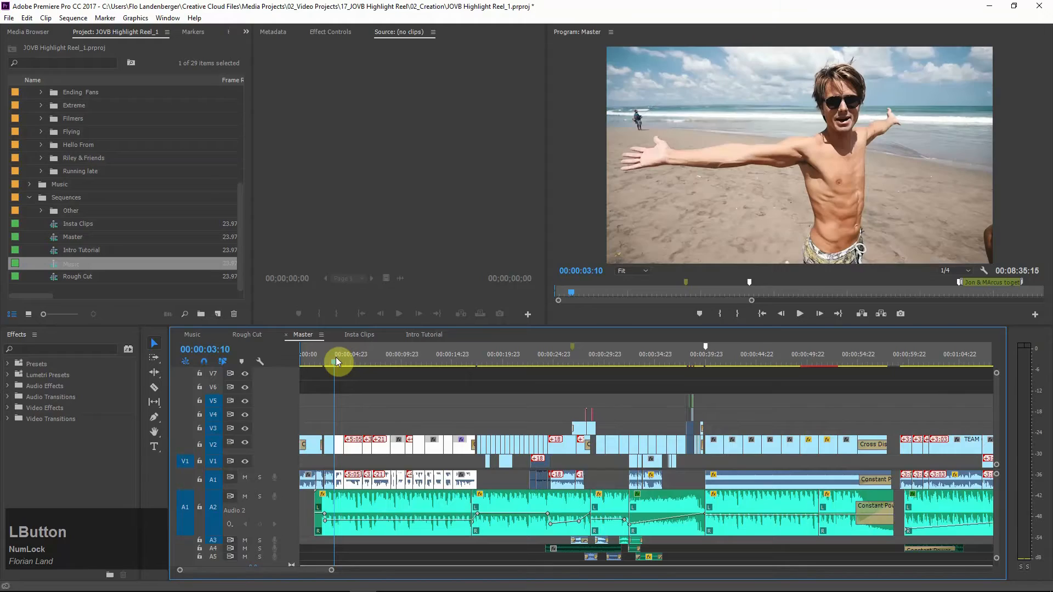
{"action": "key", "text": "equal"}
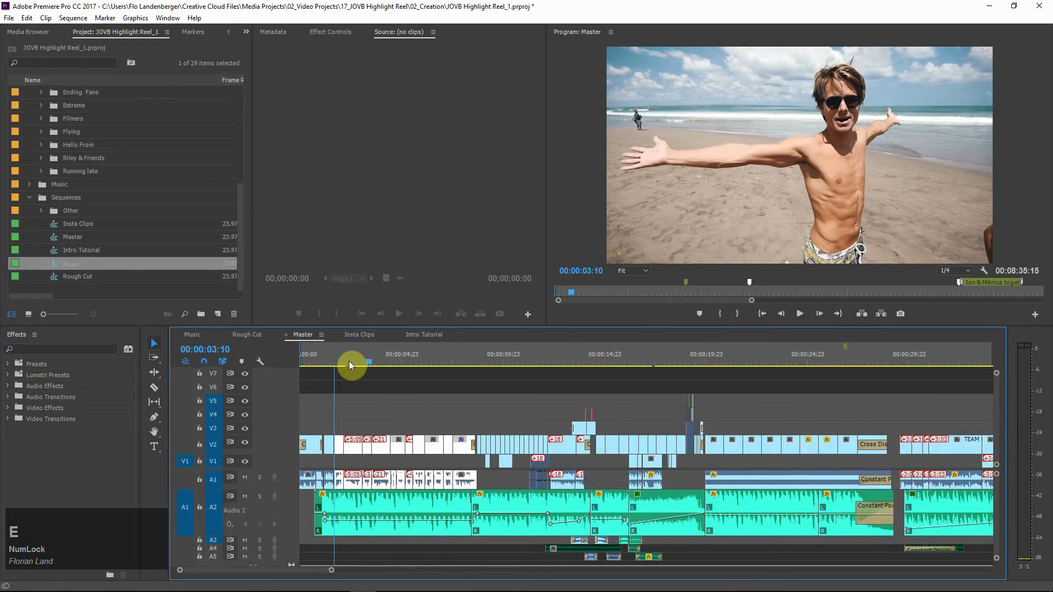
{"action": "key", "text": "equal"}
{"action": "key", "text": "space"}
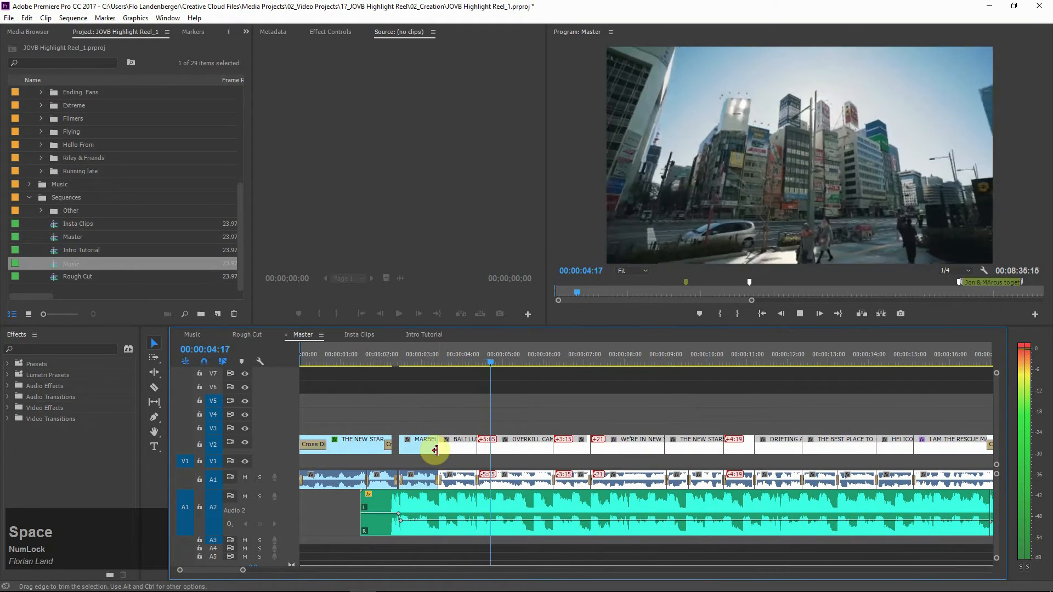
{"action": "key", "text": "space"}
{"action": "key", "text": "e"}
{"action": "key", "text": "e"}
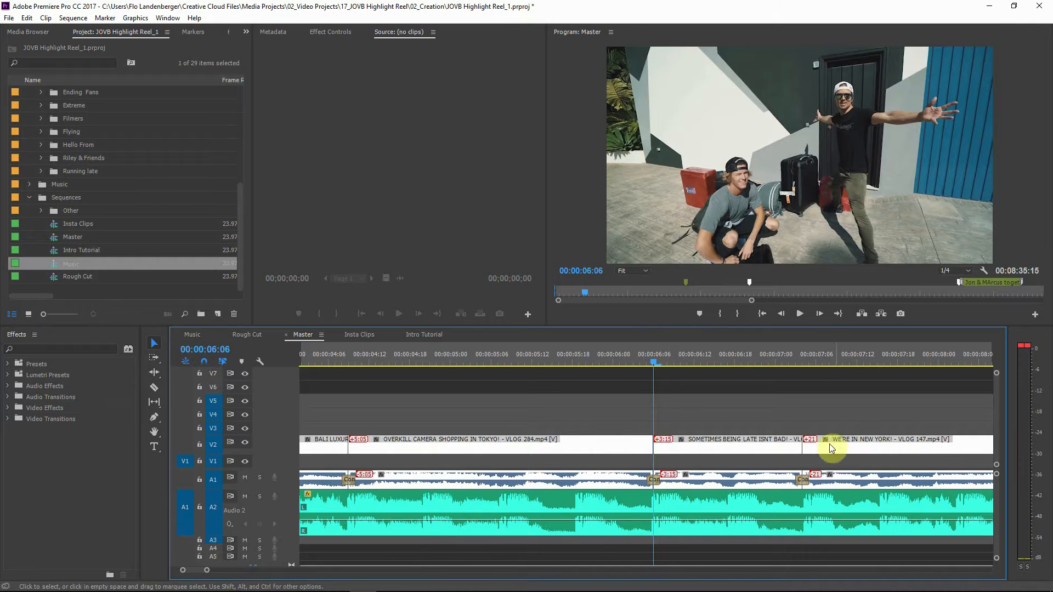
Play the following Master talking clips from WE'RE IN NEW YORK! onwards and compare their cuts with the music waveform
{"action": "key", "text": "space"}
{"action": "key", "text": "q"}
{"action": "key", "text": "q"}
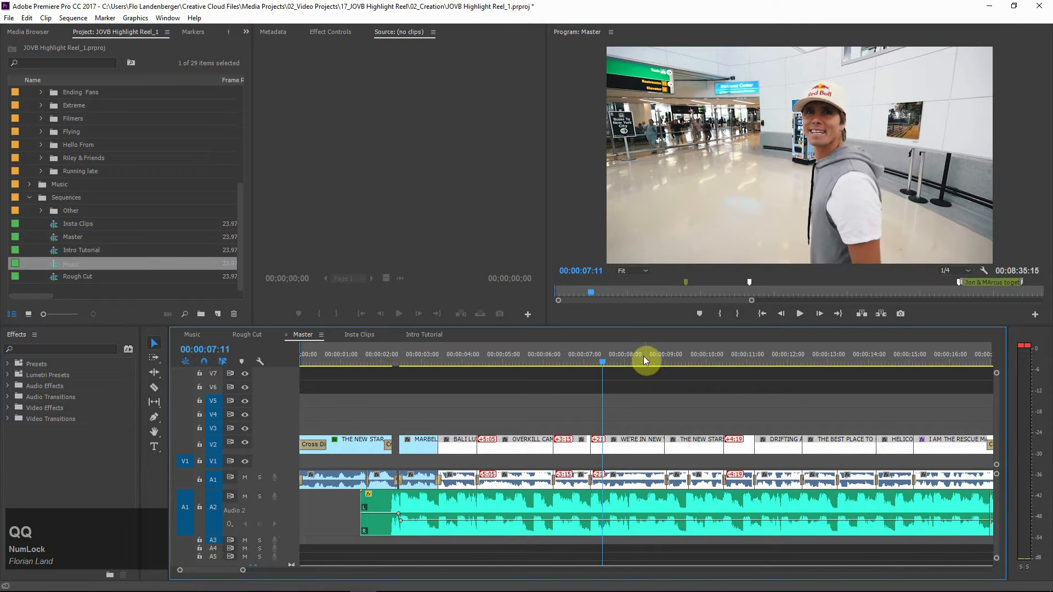
{"action": "key", "text": "e"}
{"action": "key", "text": "e"}
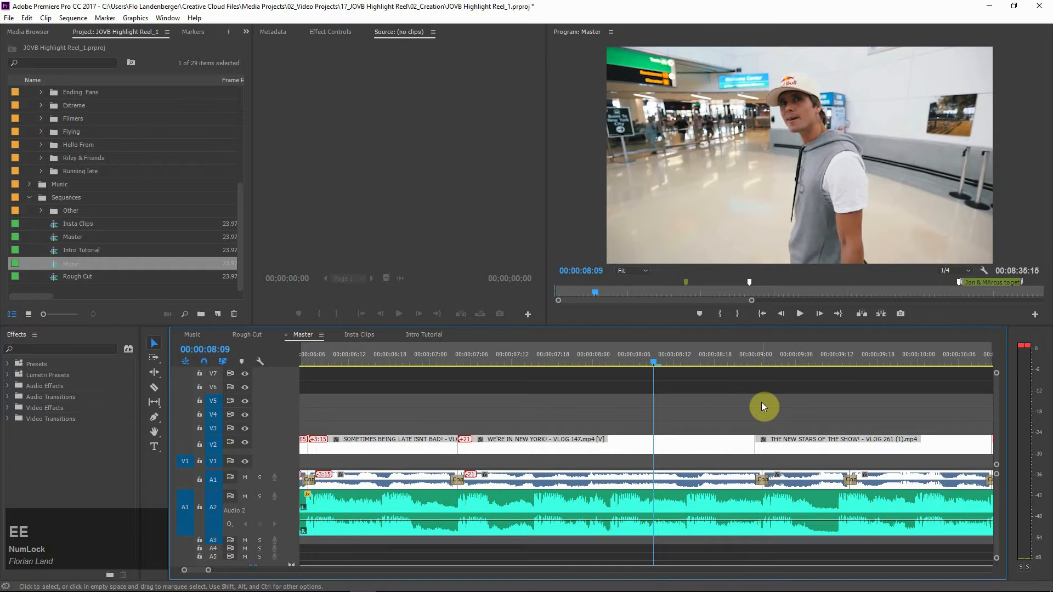
{"action": "key", "text": "space"}
{"action": "key", "text": "q"}
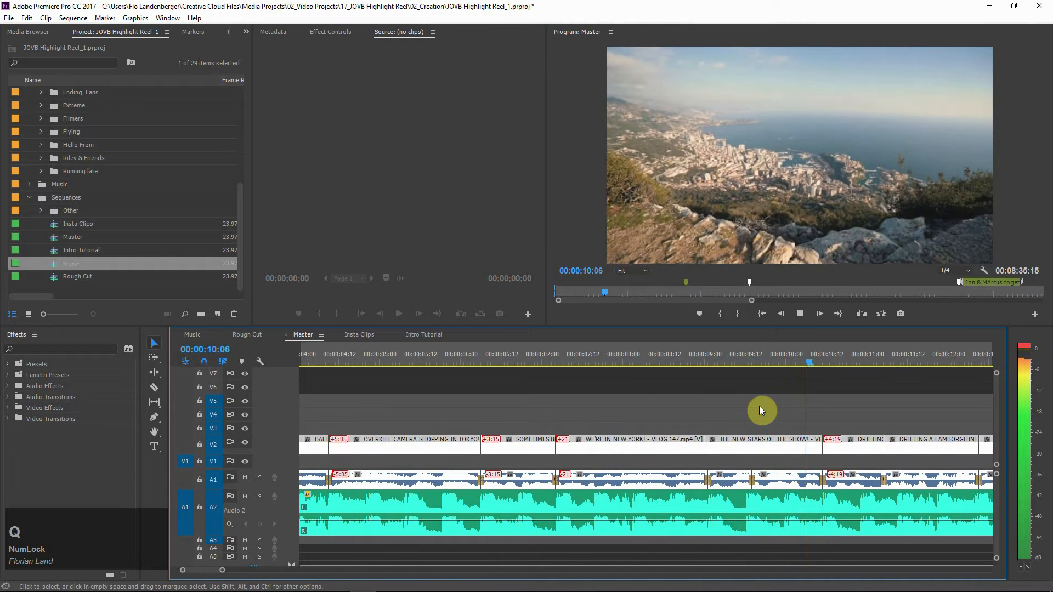
{"action": "key", "text": "q"}
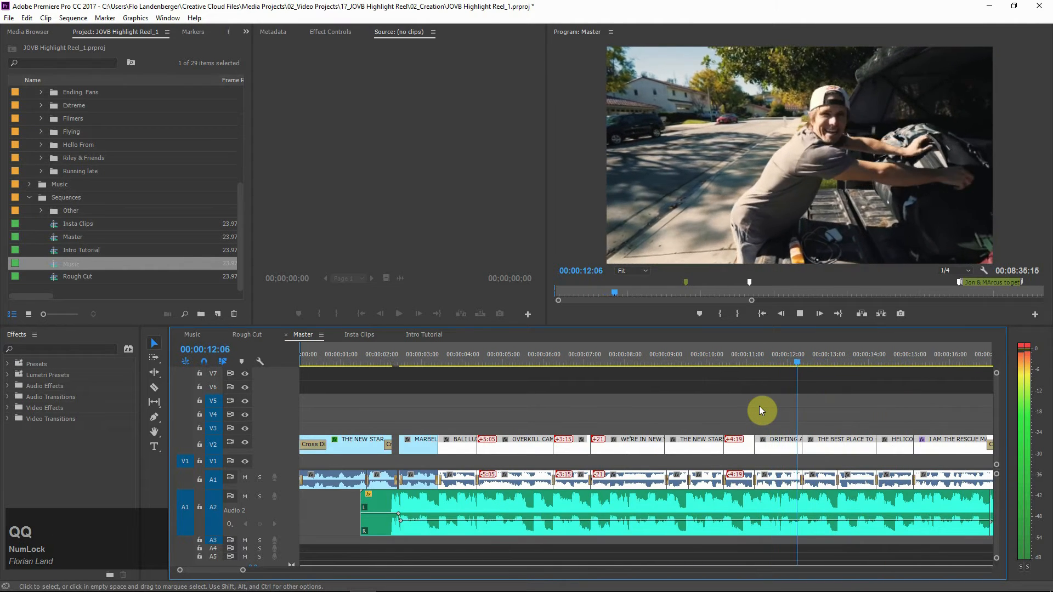
{"action": "key", "text": "space"}
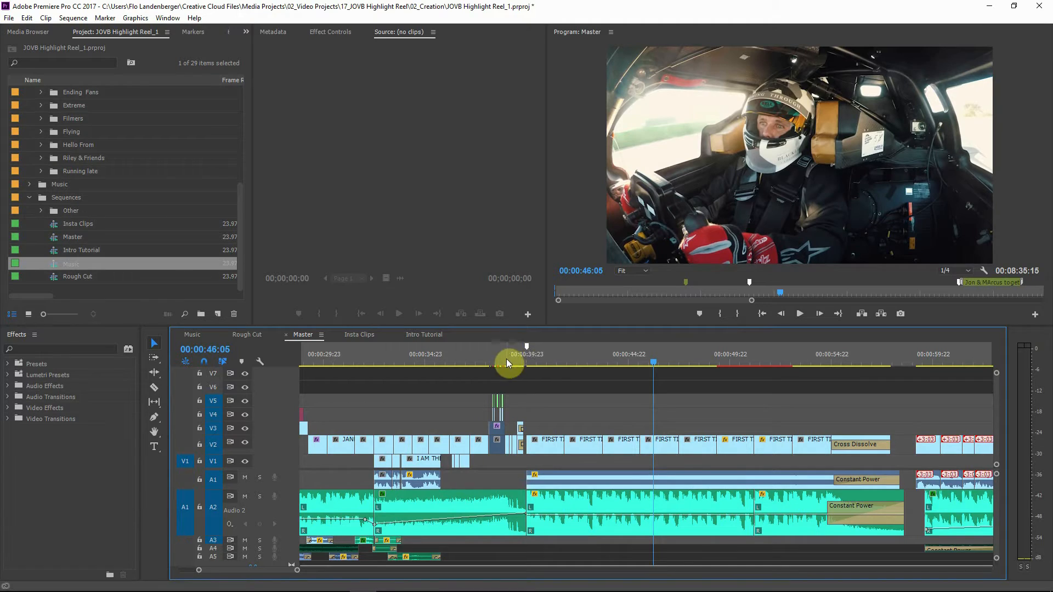
Play the Master sequence's racing section from the marker at 00:00:39:23, and return to the Intro Tutorial sequence
{"action": "left_click", "coordinate": [524, 357]}
{"action": "key", "text": "space"}
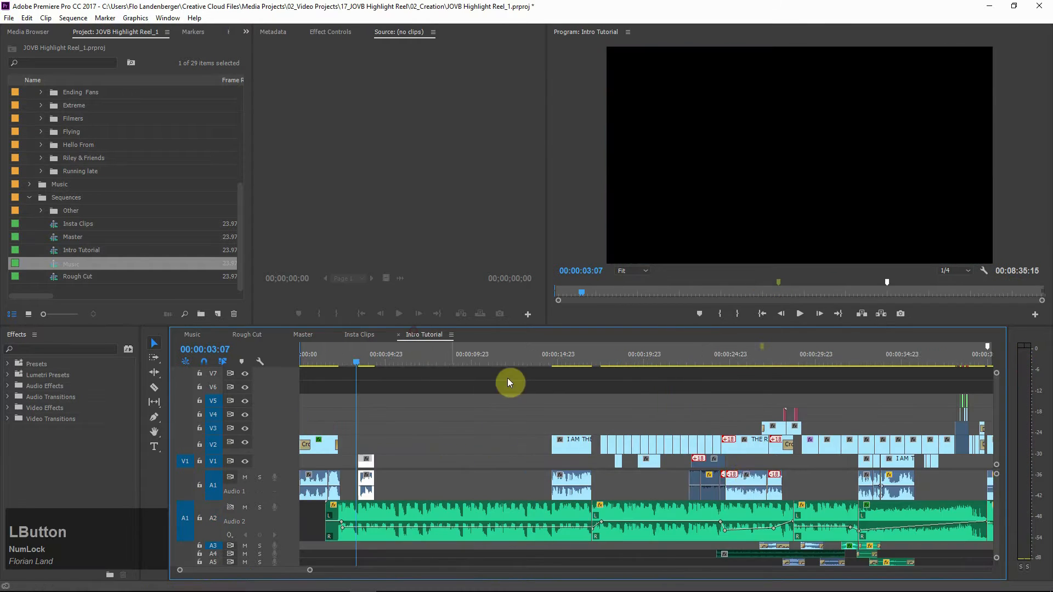
{"action": "key", "text": "q"}
{"action": "key", "text": "q"}
{"action": "key", "text": "q"}
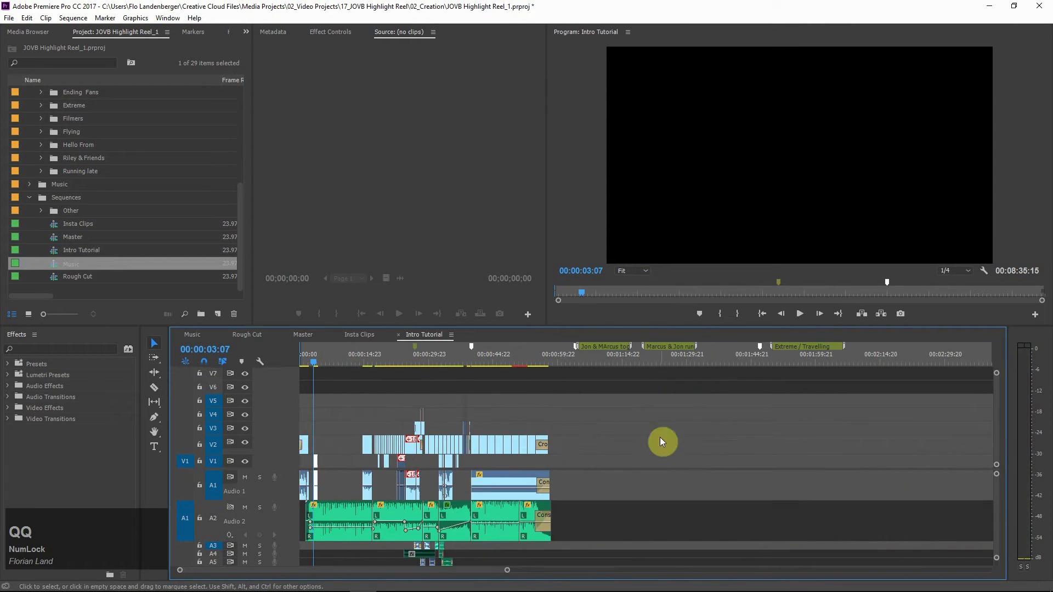
{"action": "key", "text": "e"}
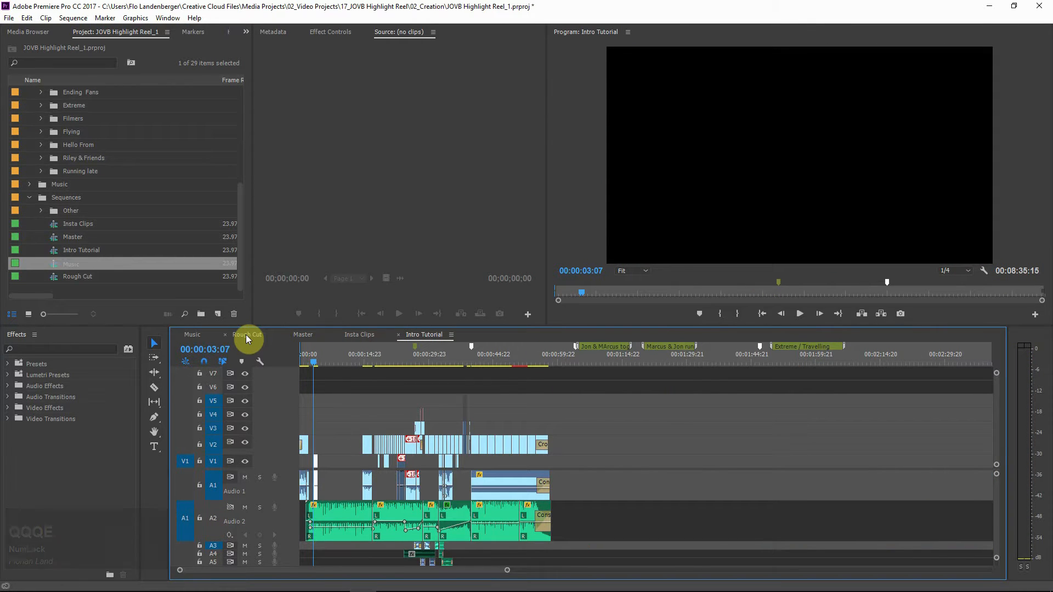
Find the FIRST TIME IN A REAL LE MANS CAR clip on V2 of the Rough Cut sequence and play it from 00:07:38:19
{"action": "left_click", "coordinate": [246, 334]}
{"action": "key", "text": "q"}
{"action": "key", "text": "q"}
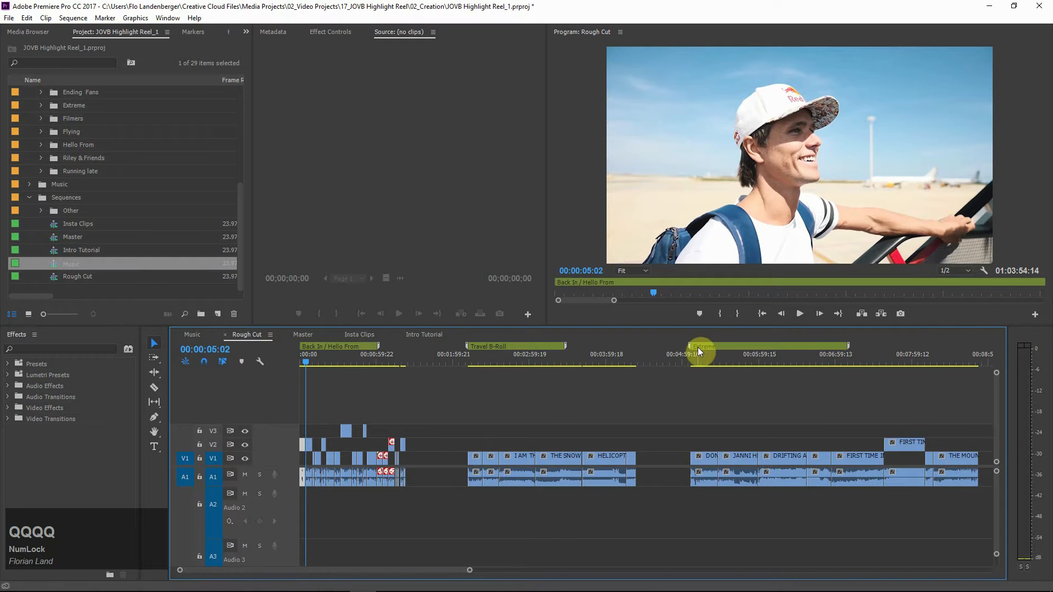
{"action": "left_click", "coordinate": [888, 355]}
{"action": "key", "text": "e"}
{"action": "key", "text": "e"}
{"action": "key", "text": "e"}
{"action": "key", "text": "q"}
{"action": "key", "text": "q"}
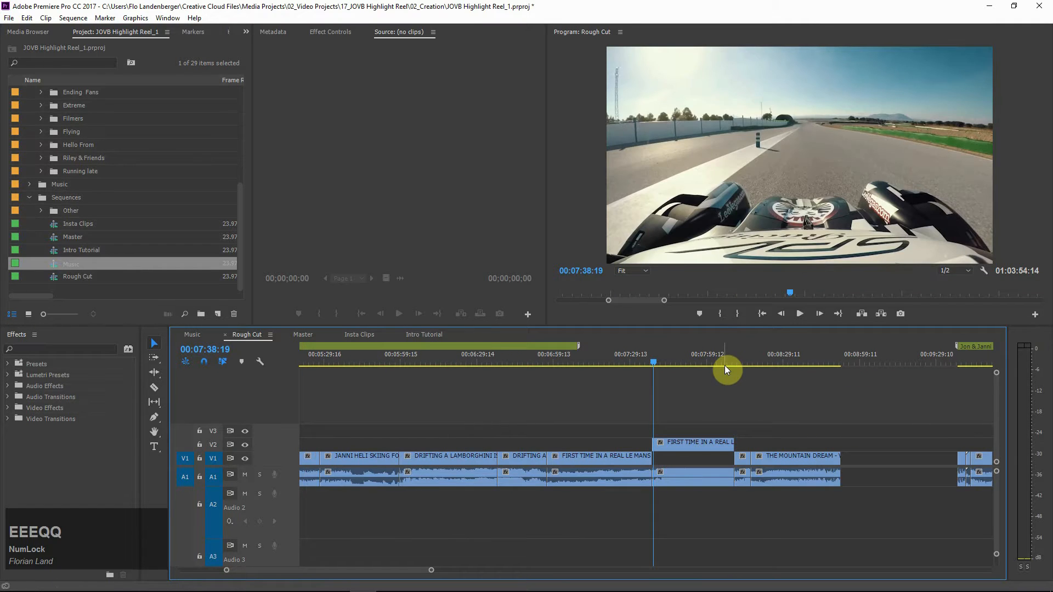
{"action": "key", "text": "space"}
{"action": "key", "text": "space"}
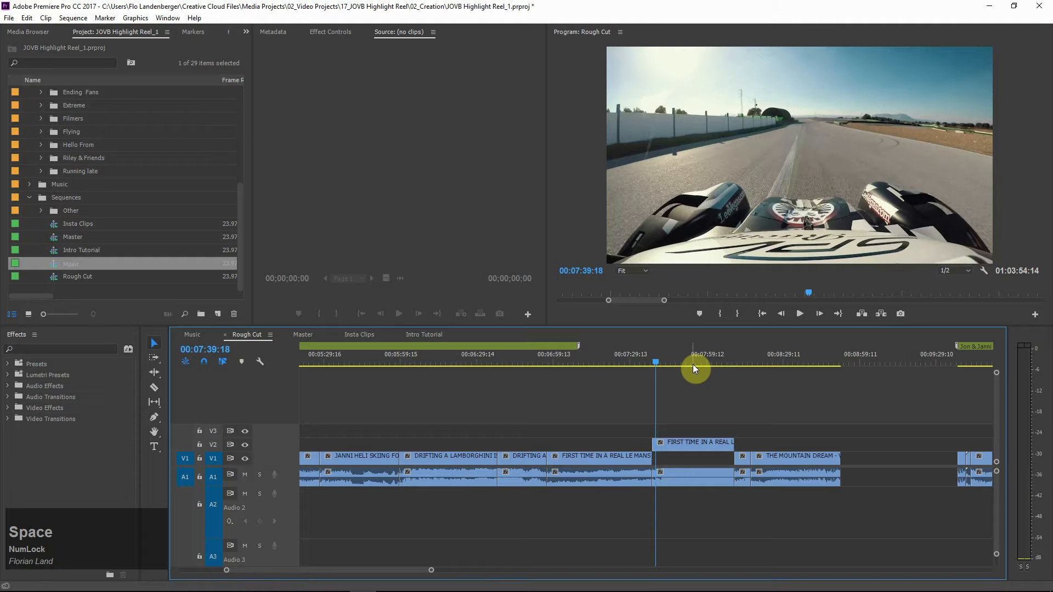
Copy the FIRST TIME IN A REAL LE MANS CAR clip from Rough Cut's V2 and paste it past the end of the Intro Tutorial edit
{"action": "left_click", "coordinate": [697, 458]}
{"action": "left_click_drag", "start_coordinate": [692, 362], "coordinate": [724, 365]}
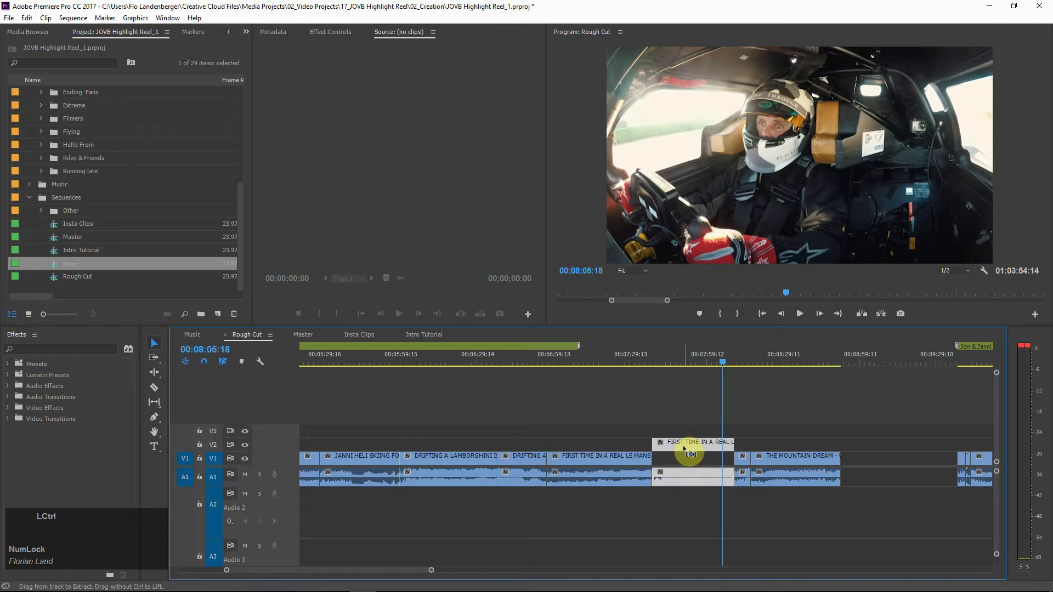
{"action": "left_click", "coordinate": [412, 334]}
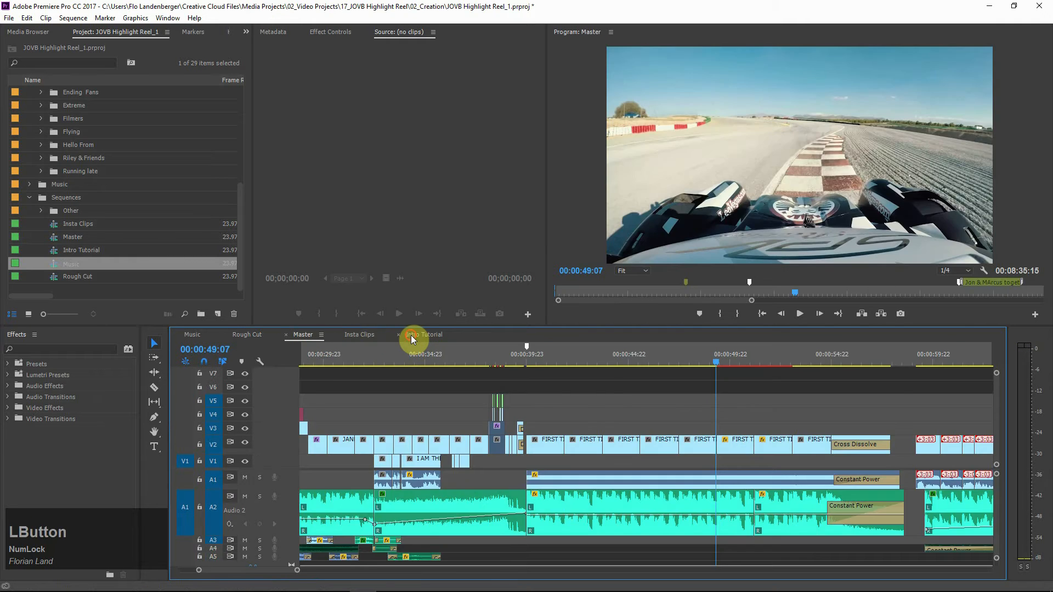
{"action": "left_click", "coordinate": [452, 362]}
{"action": "key", "text": "ctrl+v"}
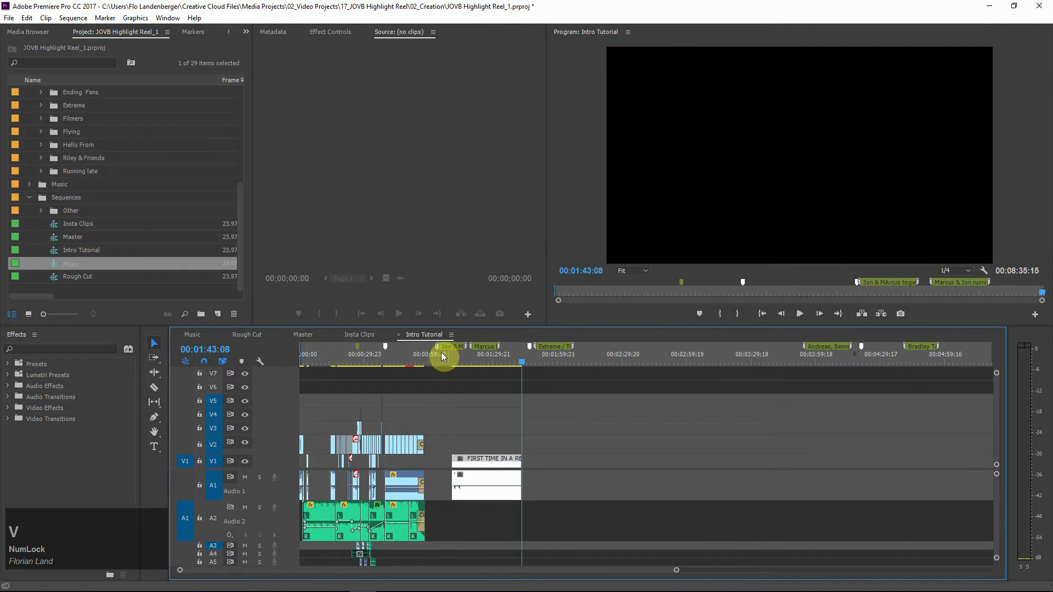
Try to delete only the audio part of the FIRST TIME IN A REAL LE MANS CAR clip pasted past the edit's end
{"action": "left_click", "coordinate": [414, 357]}
{"action": "key", "text": "e"}
{"action": "key", "text": "e"}
{"action": "key", "text": "e"}
{"action": "key", "text": "q"}
{"action": "key", "text": "q"}
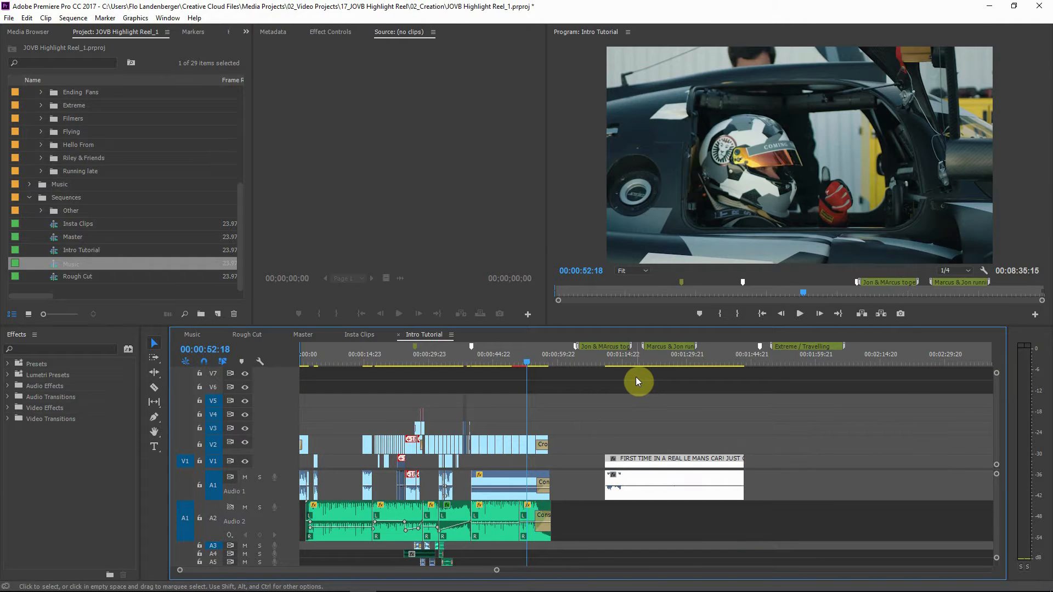
{"action": "left_click", "coordinate": [643, 545]}
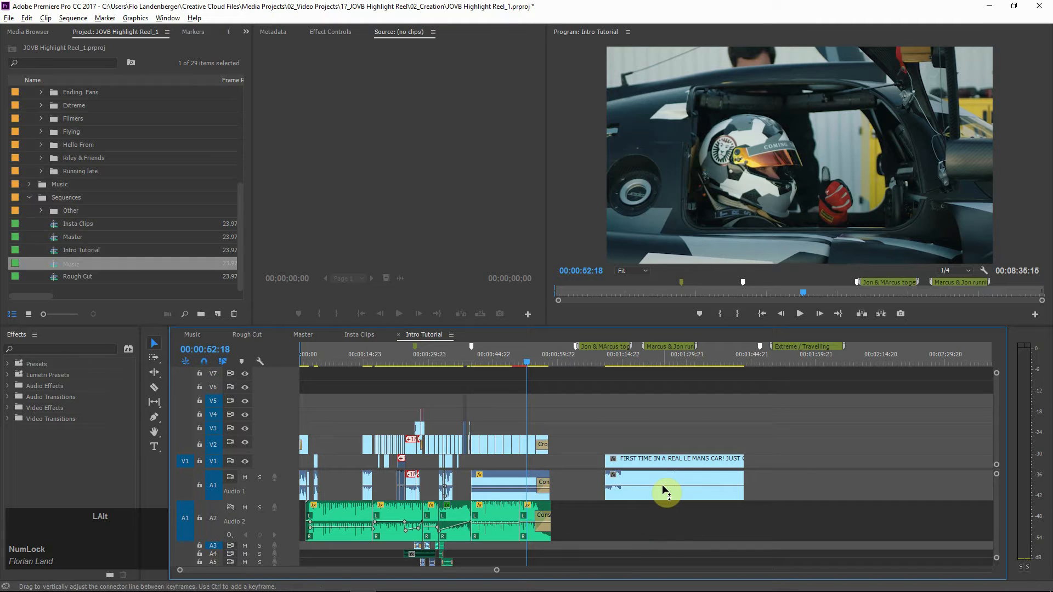
{"action": "key", "text": "Delete"}
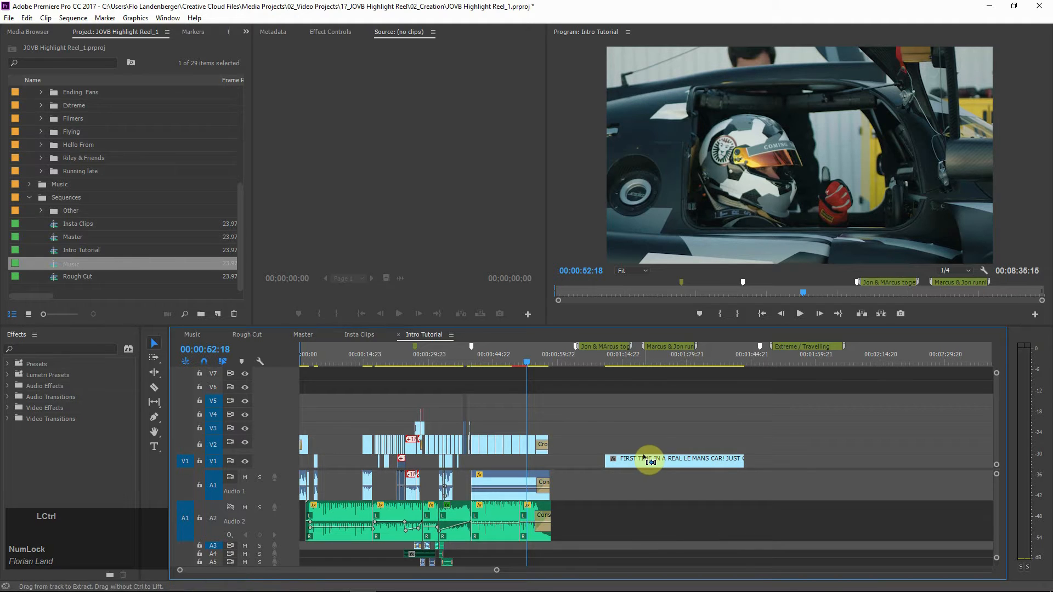
Unlink the pasted Le Mans clip's video and audio, and delete the separated audio part
{"action": "left_click_drag", "start_coordinate": [650, 439], "coordinate": [666, 520]}
{"action": "right_click", "coordinate": [673, 464]}
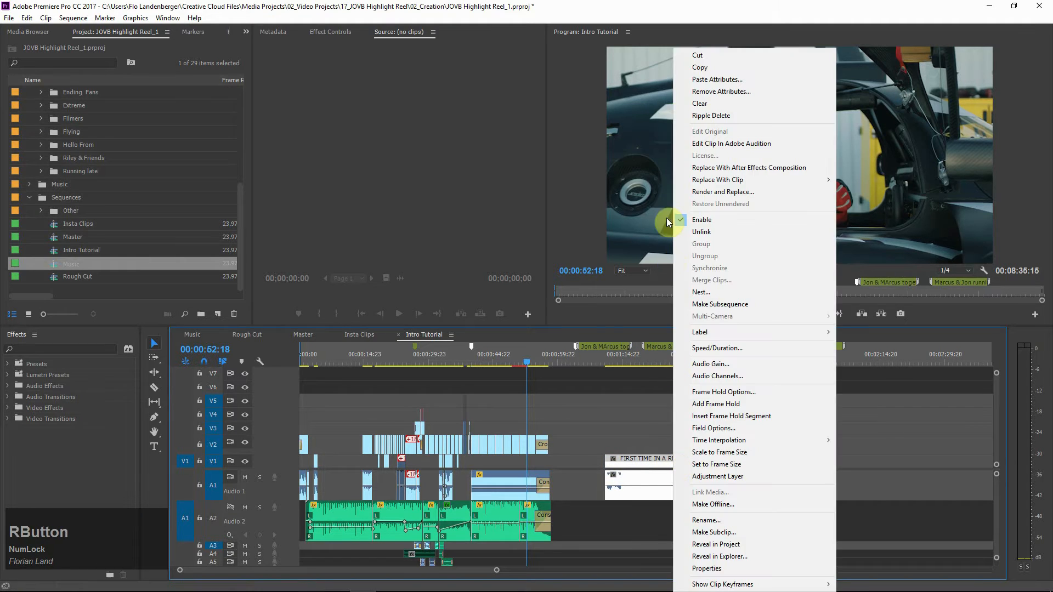
{"action": "left_click", "coordinate": [704, 233]}
{"action": "left_click", "coordinate": [682, 438]}
{"action": "left_click", "coordinate": [670, 491]}
{"action": "key", "text": "Delete"}
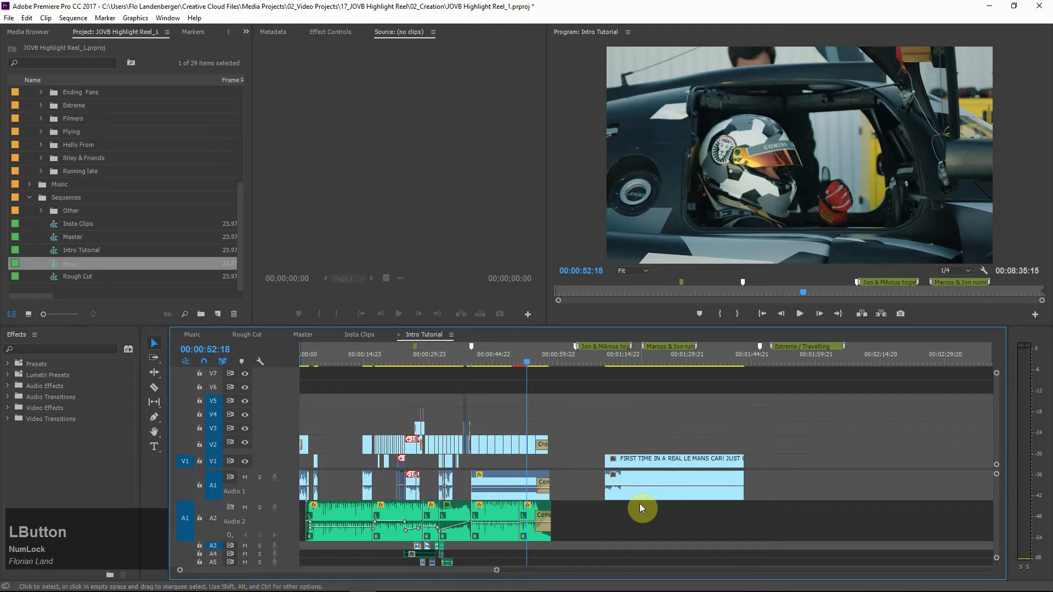
Select only the audio of the linked Le Mans clip and delete it, keeping the video on V1
{"action": "left_click", "coordinate": [644, 483], "text": "alt"}
{"action": "key", "text": "f"}
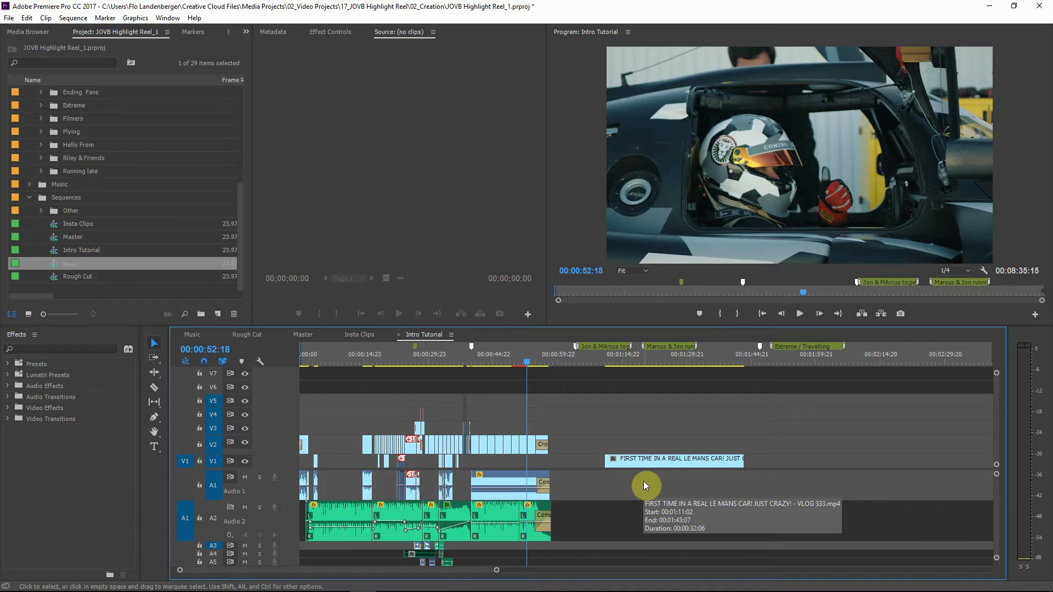
{"action": "key", "text": "q"}
{"action": "key", "text": "e"}
{"action": "key", "text": "e"}
{"action": "key", "text": "e"}
{"action": "key", "text": "q"}
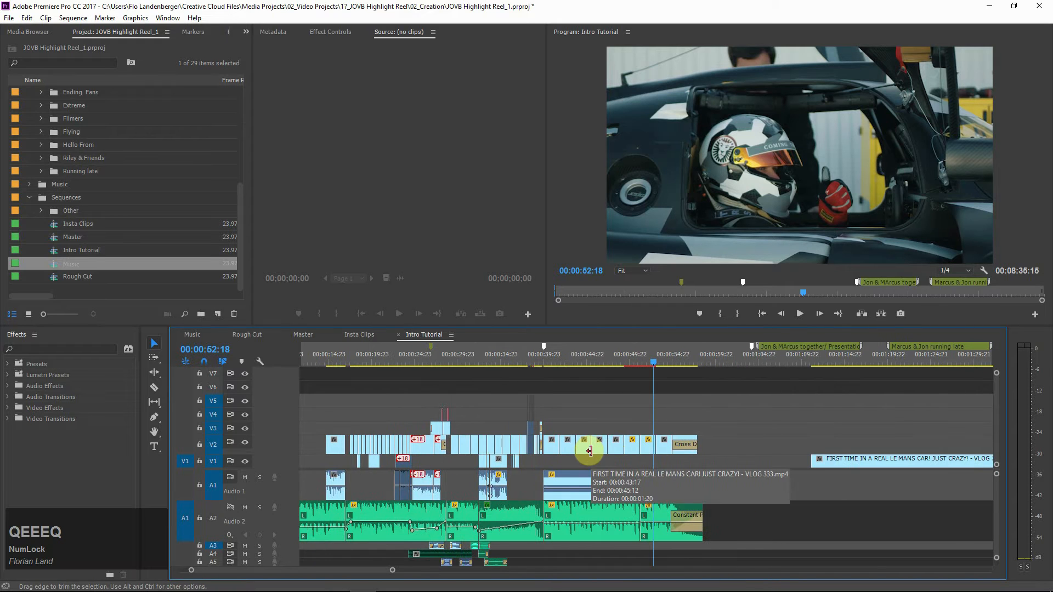
{"action": "key", "text": "ctrl+s"}
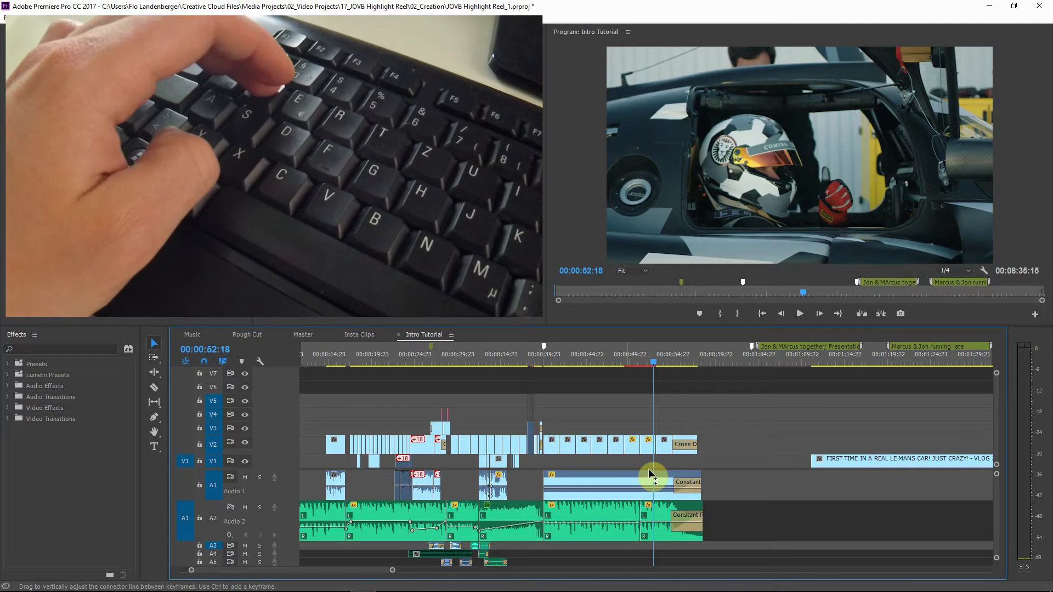
Step back and forth through the racing section's edit points from 00:00:52:18 and stop at the cut at 00:00:45:13
{"action": "key", "text": "w"}
{"action": "key", "text": "w"}
{"action": "key", "text": "w"}
{"action": "key", "text": "w"}
{"action": "key", "text": "w"}
{"action": "key", "text": "s"}
{"action": "key", "text": "w"}
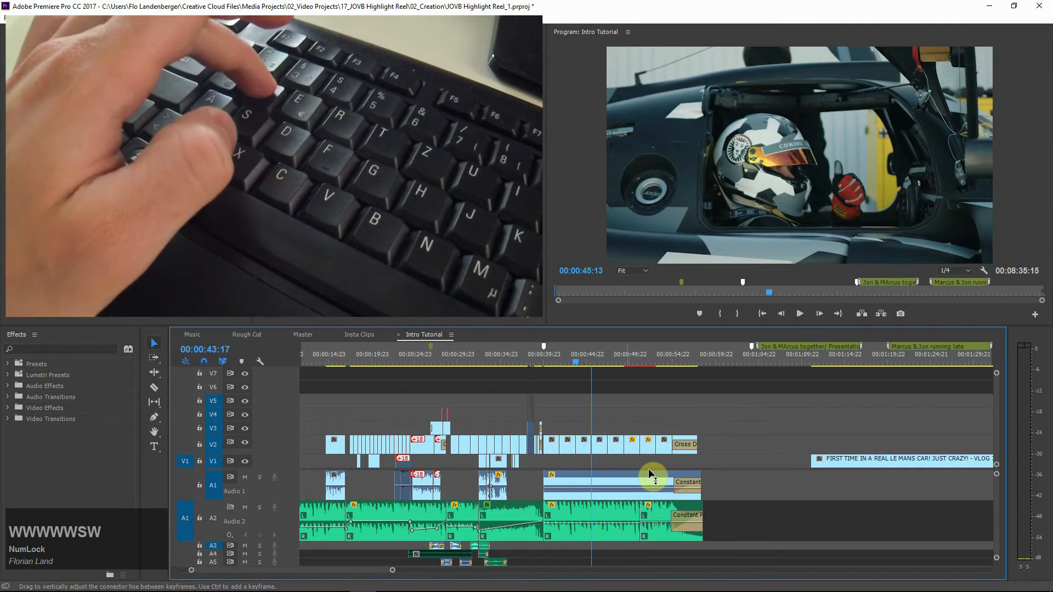
{"action": "key", "text": "s"}
{"action": "key", "text": "w"}
{"action": "key", "text": "w"}
{"action": "key", "text": "w"}
{"action": "key", "text": "s"}
{"action": "key", "text": "s"}
{"action": "key", "text": "s"}
{"action": "key", "text": "e"}
{"action": "key", "text": "e"}
{"action": "key", "text": "q"}
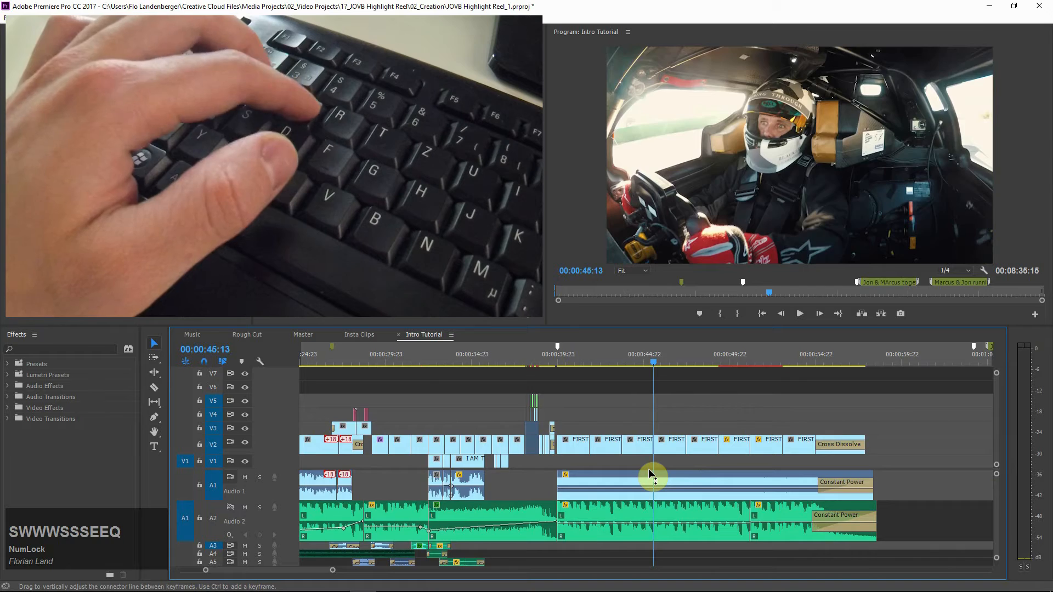
Step through the racing section's cuts and individual frames near 00:00:40:03, and move on to the cut at 00:00:47:11
{"action": "key", "text": "e"}
{"action": "key", "text": "s"}
{"action": "key", "text": "s"}
{"action": "key", "text": "w"}
{"action": "key", "text": "s"}
{"action": "key", "text": "w"}
{"action": "key", "text": "s"}
{"action": "key", "text": "w"}
{"action": "key", "text": "w"}
{"action": "key", "text": "w"}
{"action": "key", "text": "w"}
{"action": "key", "text": "w"}
{"action": "key", "text": "d"}
{"action": "key", "text": "d"}
{"action": "key", "text": "d"}
{"action": "key", "text": "d"}
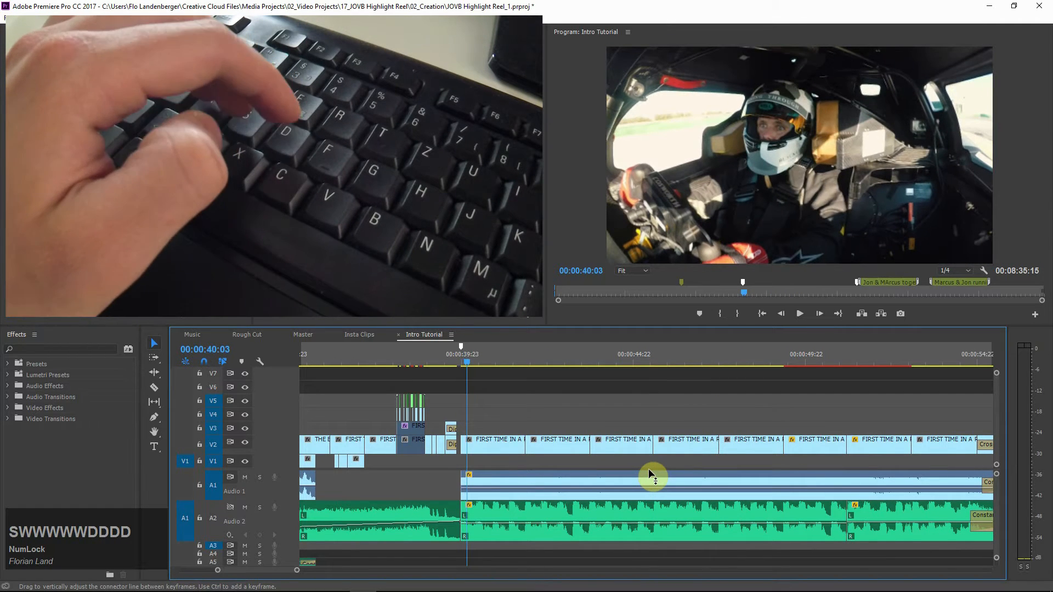
{"action": "key", "text": "d"}
{"action": "key", "text": "d"}
{"action": "key", "text": "d"}
{"action": "key", "text": "a"}
{"action": "key", "text": "a"}
{"action": "key", "text": "a"}
{"action": "key", "text": "s"}
{"action": "key", "text": "s"}
{"action": "key", "text": "s"}
{"action": "key", "text": "s"}
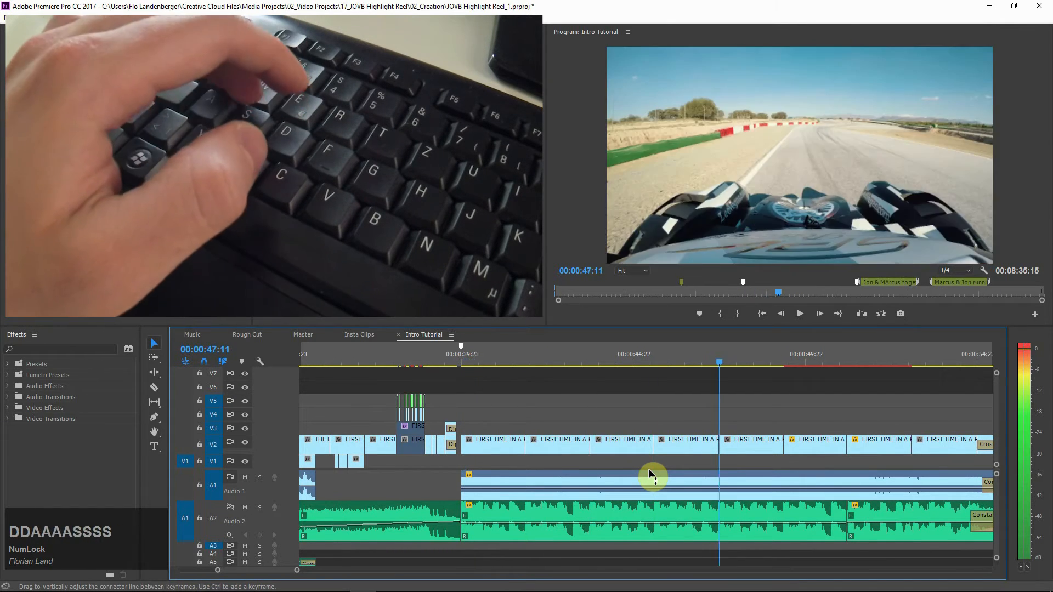
{"action": "key", "text": "q"}
{"action": "key", "text": "q"}
{"action": "key", "text": "q"}
{"action": "key", "text": "q"}
{"action": "key", "text": "e"}
{"action": "key", "text": "e"}
{"action": "key", "text": "e"}
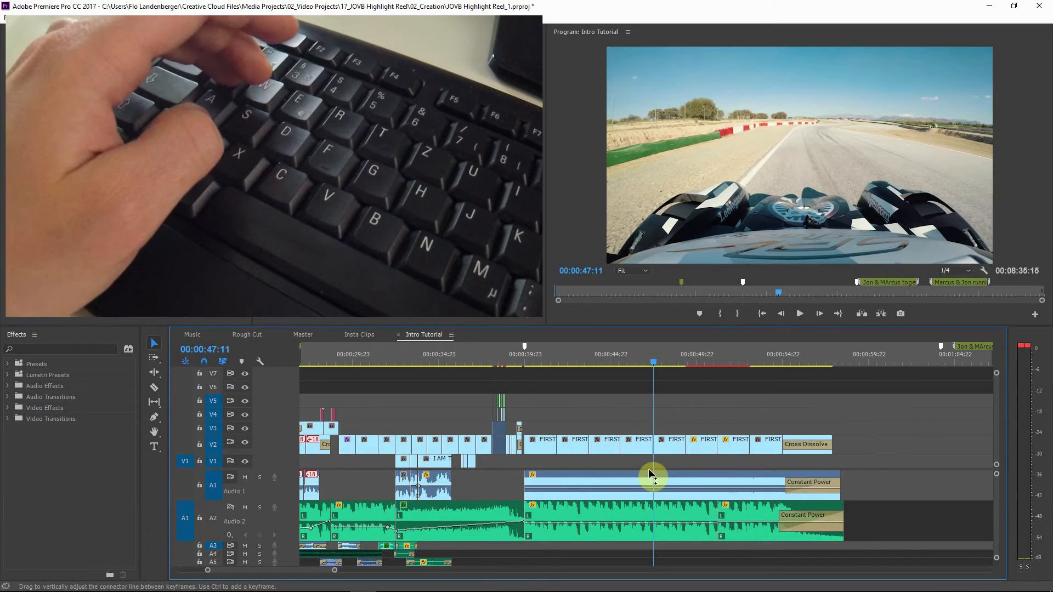
{"action": "key", "text": "q"}
{"action": "key", "text": "q"}
{"action": "key", "text": "e"}
{"action": "key", "text": "e"}
{"action": "key", "text": "e"}
{"action": "key", "text": "w"}
{"action": "key", "text": "w"}
{"action": "key", "text": "s"}
{"action": "key", "text": "s"}
{"action": "key", "text": "q"}
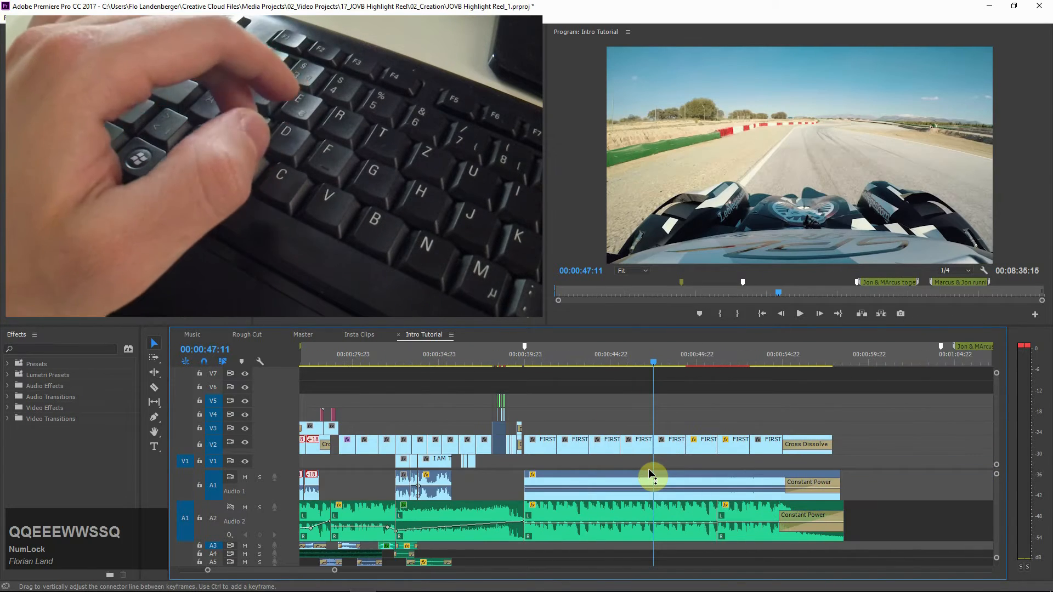
{"action": "key", "text": "s"}
{"action": "key", "text": "w"}
{"action": "key", "text": "e"}
{"action": "key", "text": "e"}
{"action": "key", "text": "e"}
{"action": "key", "text": "q"}
{"action": "key", "text": "q"}
{"action": "key", "text": "w"}
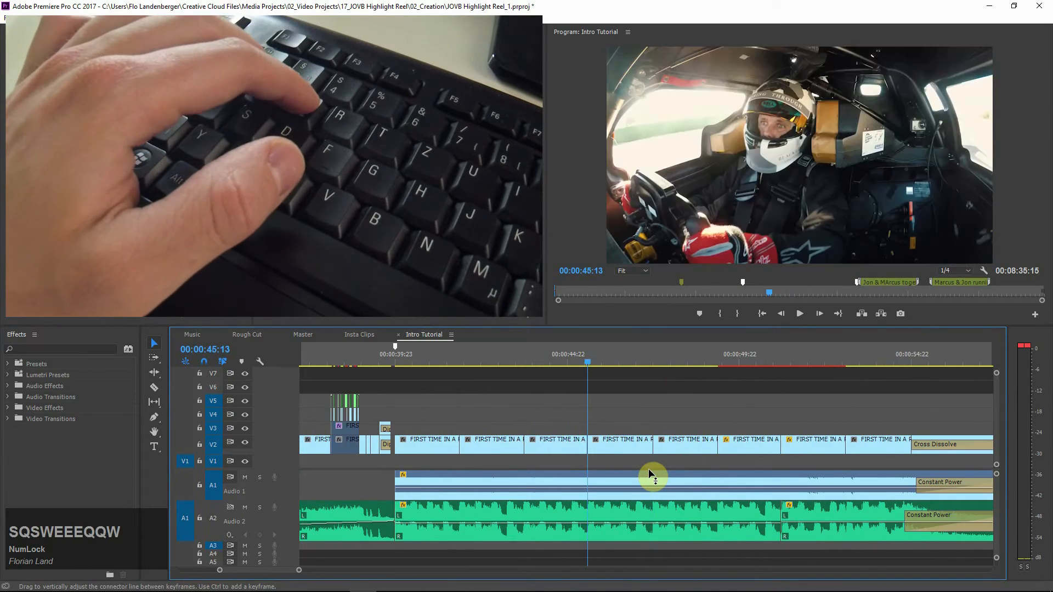
{"action": "key", "text": "w"}
{"action": "key", "text": "q"}
{"action": "key", "text": "e"}
{"action": "key", "text": "s"}
{"action": "key", "text": "q"}
{"action": "key", "text": "q"}
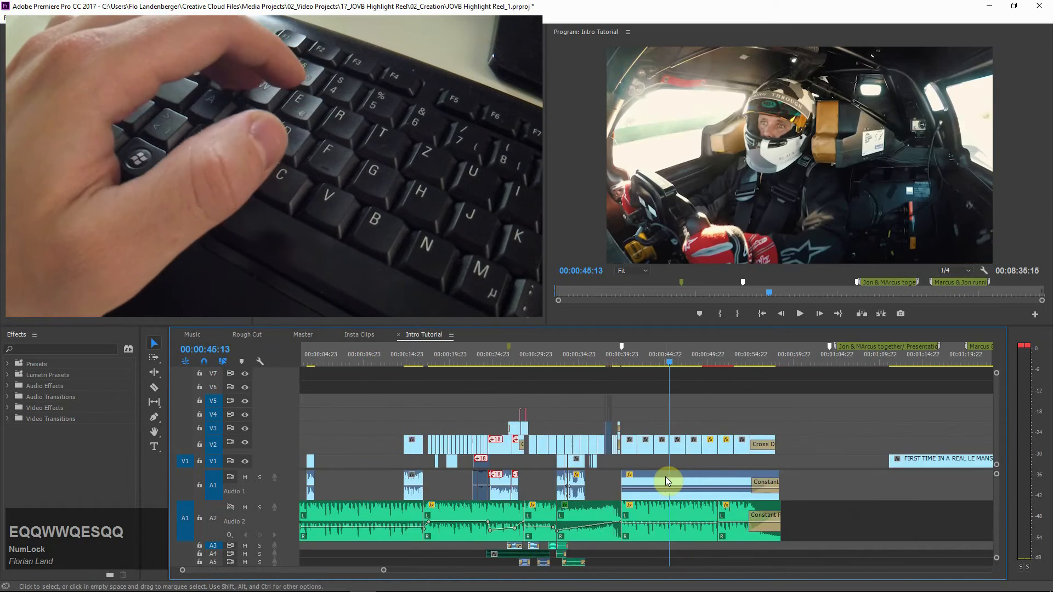
{"action": "key", "text": "e"}
{"action": "key", "text": "e"}
{"action": "key", "text": "q"}
Play the existing racing section from 00:00:39:14 to check how its shots start on the music
{"action": "left_click", "coordinate": [384, 361]}
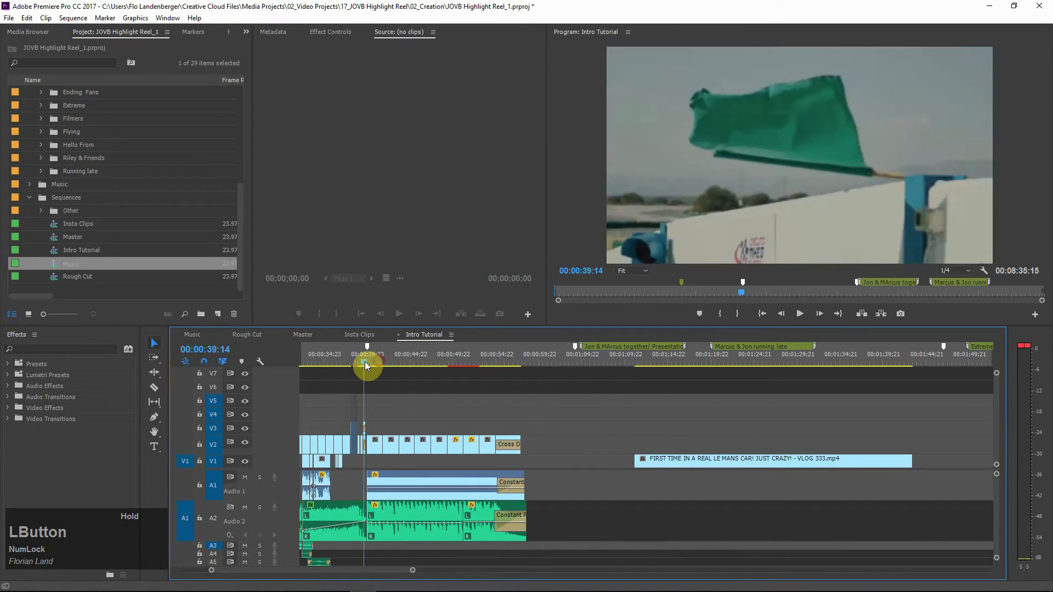
{"action": "key", "text": "e"}
{"action": "key", "text": "e"}
{"action": "key", "text": "e"}
{"action": "key", "text": "space"}
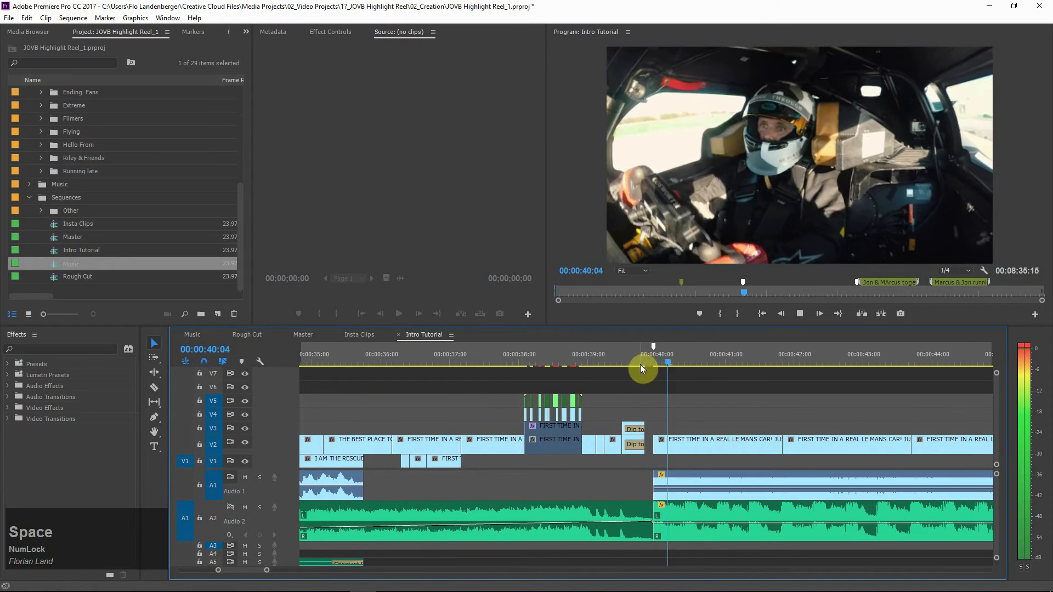
Play the pasted Le Mans clip from 00:01:14:07 and split it at the start of the cockpit shot at 00:01:19:06
{"action": "key", "text": "q"}
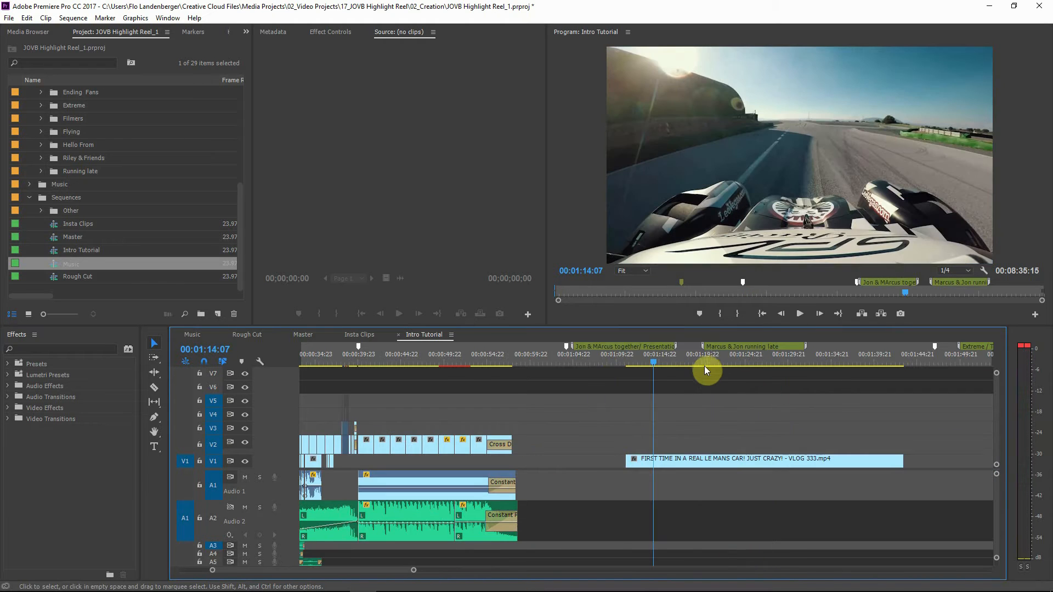
{"action": "key", "text": "space"}
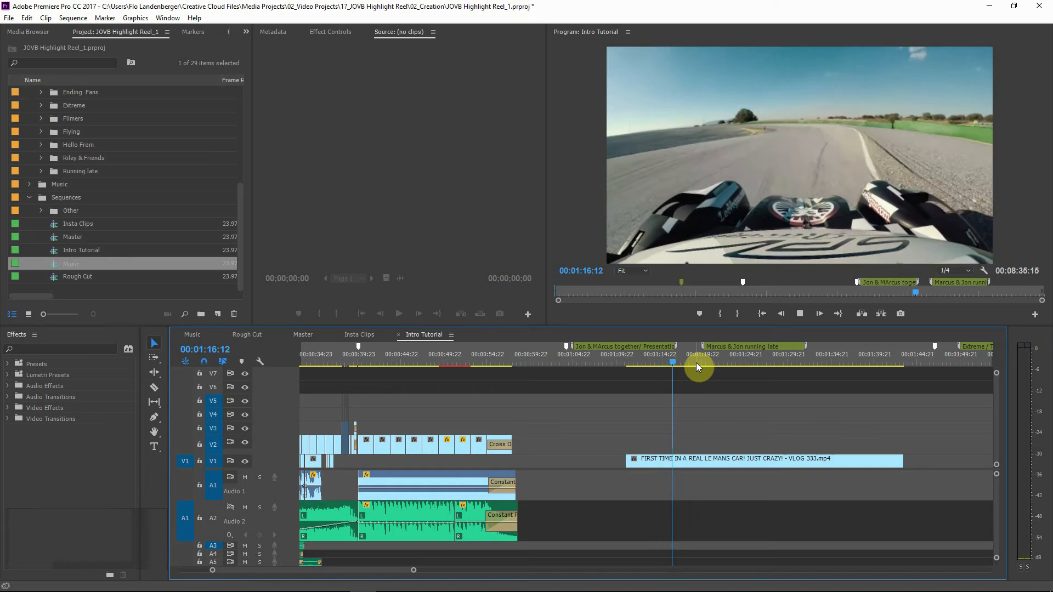
{"action": "key", "text": "space"}
{"action": "key", "text": "3"}
{"action": "key", "text": "space"}
{"action": "key", "text": "a"}
{"action": "key", "text": "a"}
{"action": "key", "text": "a"}
{"action": "key", "text": "c"}
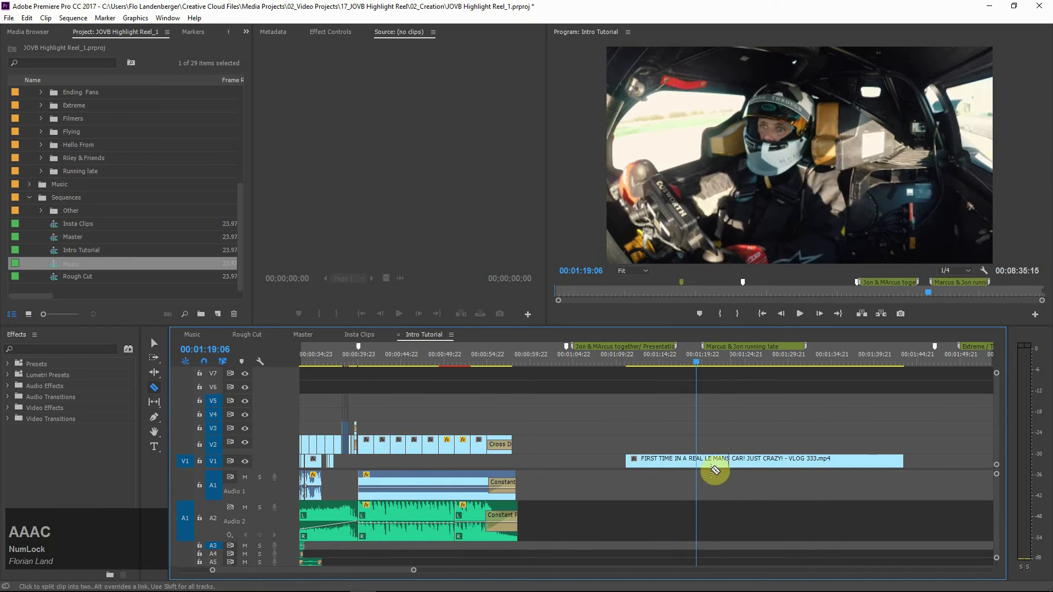
{"action": "left_click", "coordinate": [697, 461]}
Delete the Le Mans footage before 00:01:19:06 and split the remaining clip at 00:01:21:01
{"action": "key", "text": "e"}
{"action": "key", "text": "e"}
{"action": "key", "text": "v"}
{"action": "left_click", "coordinate": [627, 466]}
{"action": "key", "text": "Delete"}
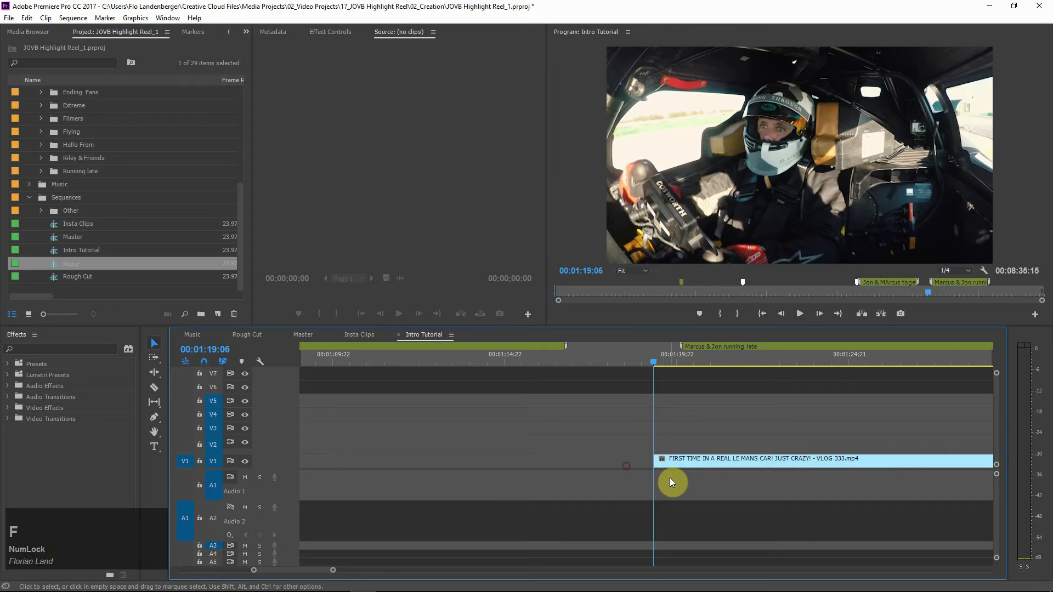
{"action": "key", "text": "space"}
{"action": "key", "text": "c"}
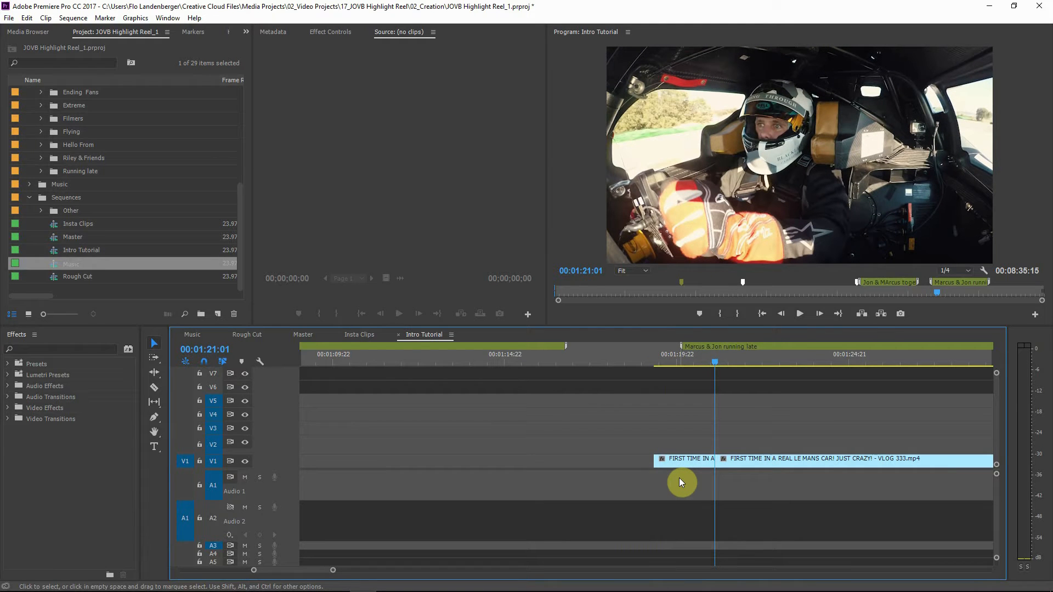
Try to split all tracks with the Razor tool at 00:01:21:06
{"action": "key", "text": "c"}
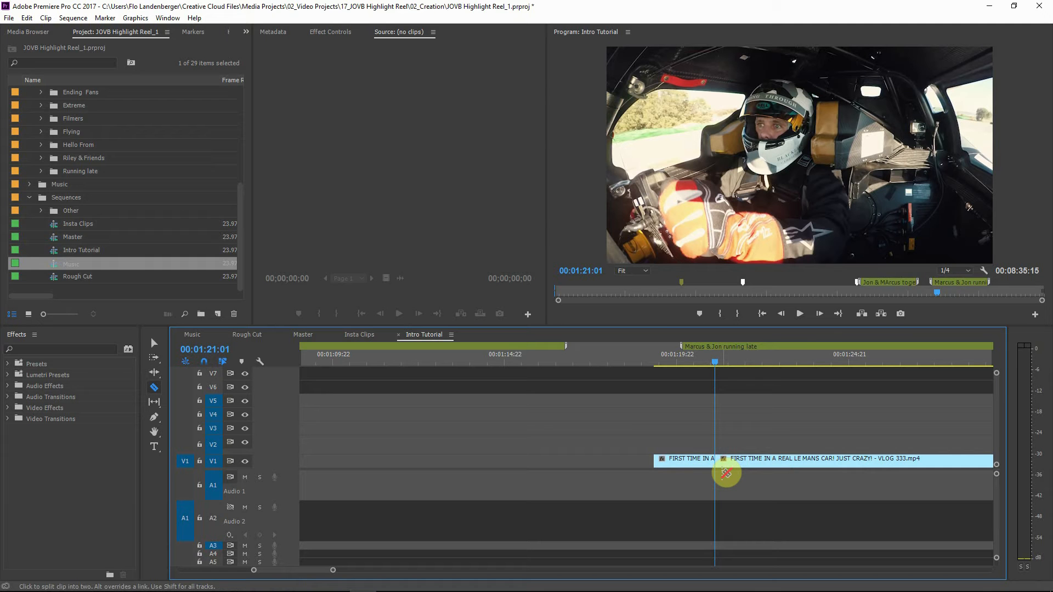
{"action": "key", "text": "ctrl+shift"}
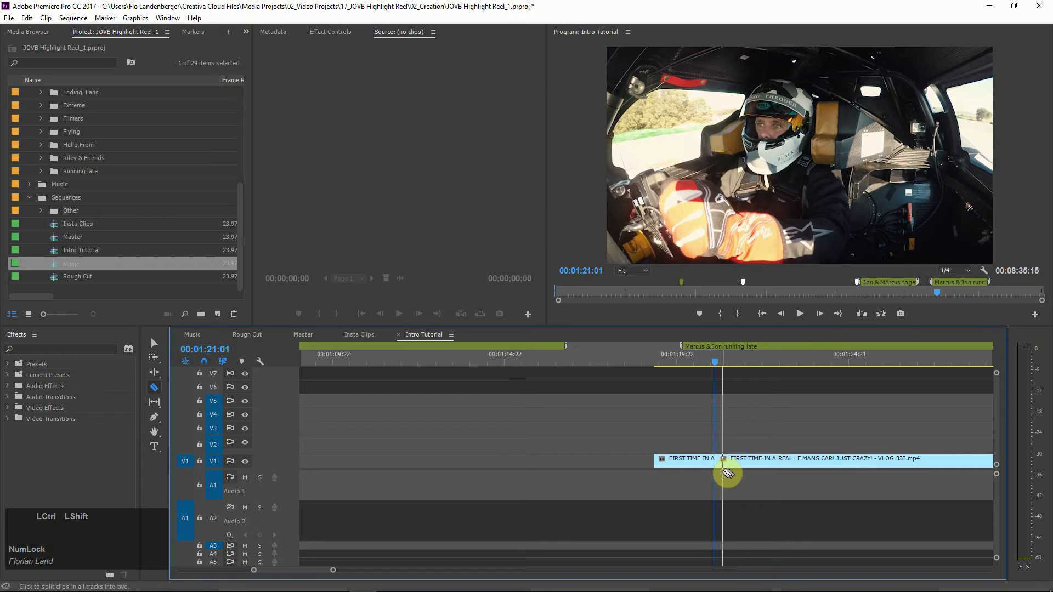
{"action": "left_click", "coordinate": [723, 463], "text": "shift"}
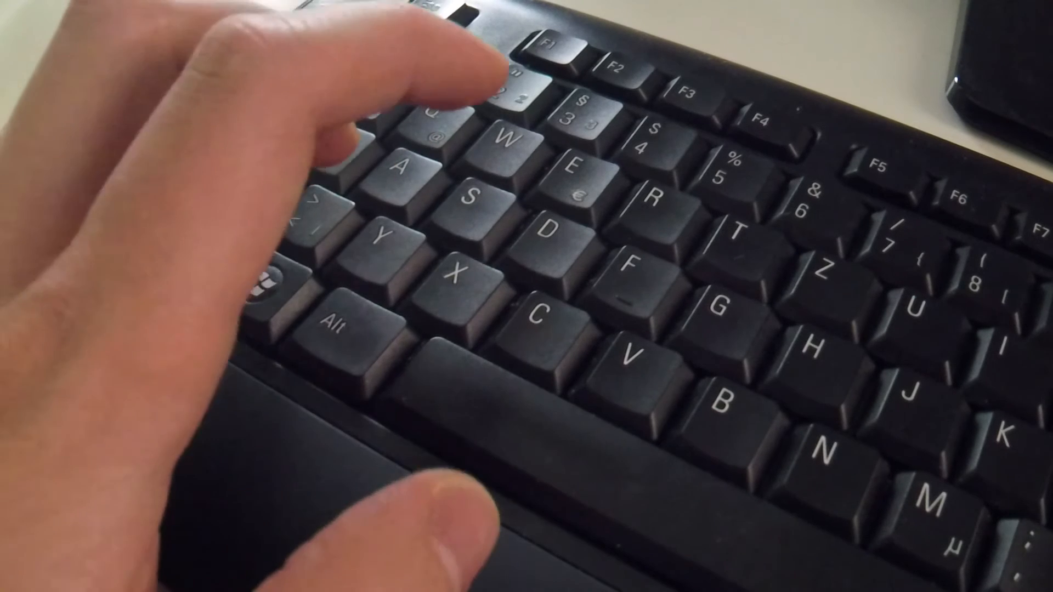
{"action": "key", "text": "c"}
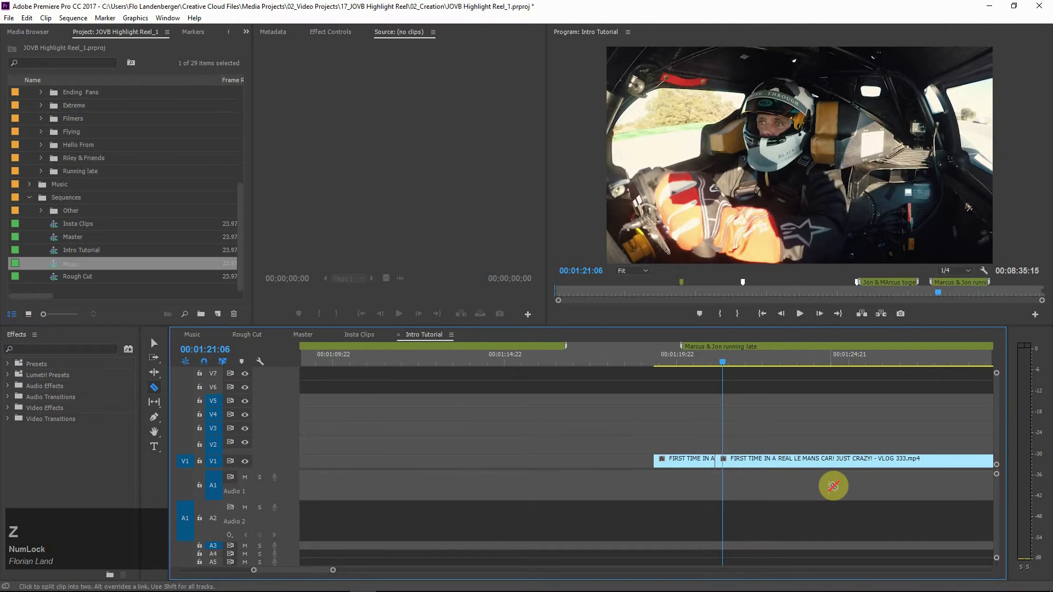
Ripple-trim the start of the second Le Mans clip up to the track shot at 00:01:26:09
{"action": "key", "text": "q"}
{"action": "key", "text": "q"}
{"action": "key", "text": "e"}
{"action": "key", "text": "3"}
{"action": "key", "text": "space"}
{"action": "key", "text": "shift"}
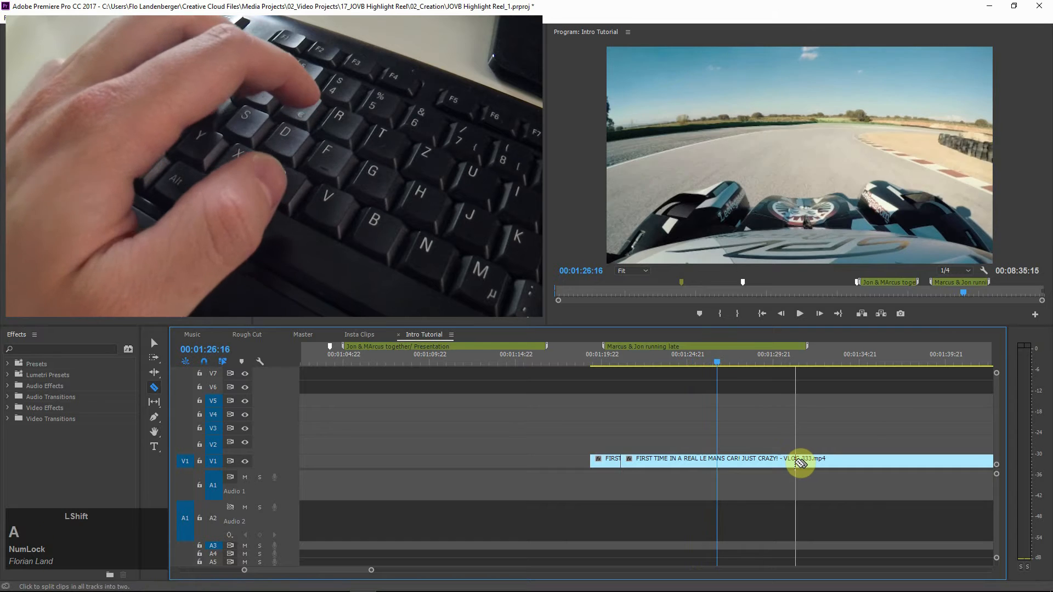
{"action": "key", "text": "a"}
{"action": "key", "text": "a"}
{"action": "key", "text": "a"}
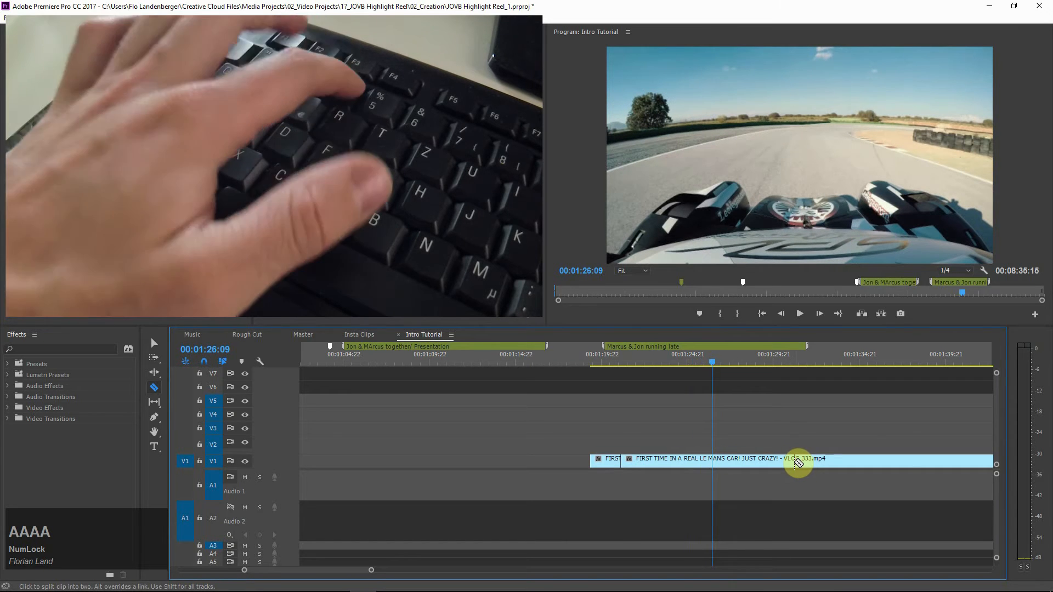
{"action": "key", "text": "4"}
Play the trimmed track shot and split it shortly after 00:01:22:11
{"action": "key", "text": "space"}
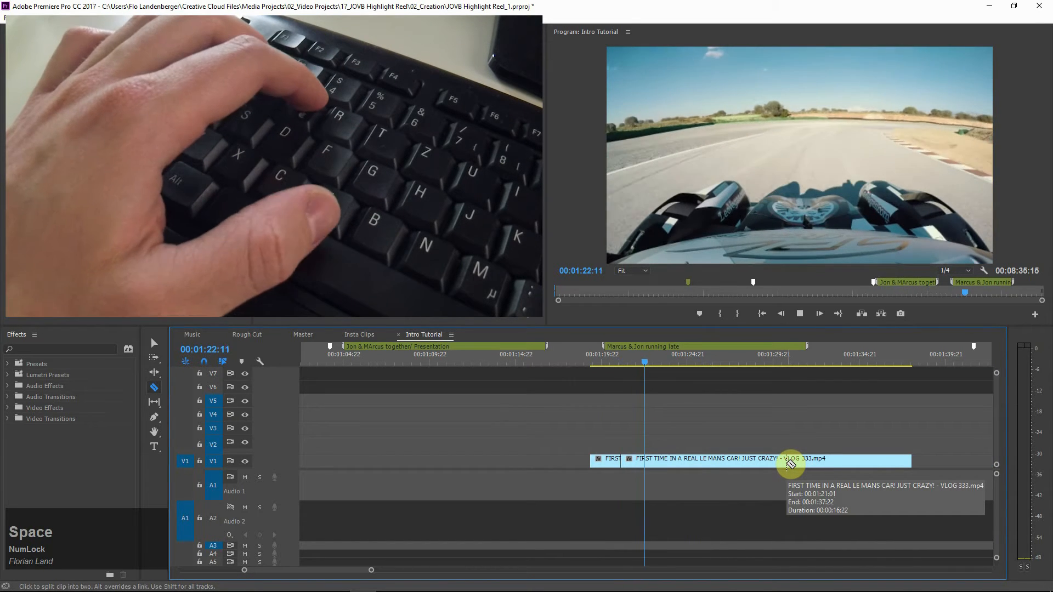
{"action": "key", "text": "space"}
{"action": "key", "text": "ctrl+shift+c"}
Play the remaining Le Mans footage after 00:01:22:22 from several points to find the next usable shot
{"action": "key", "text": "space"}
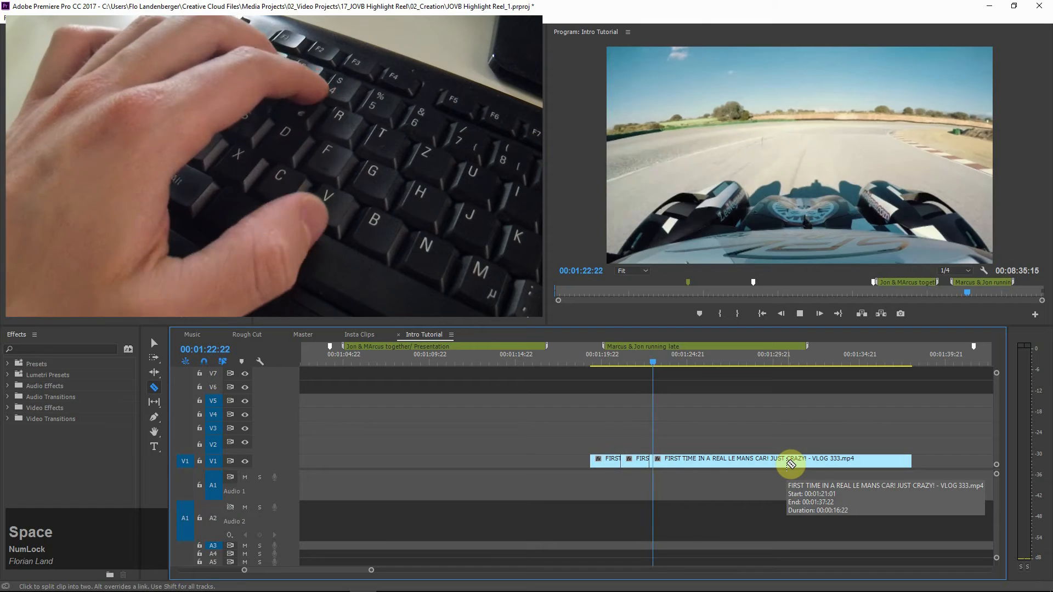
{"action": "key", "text": "3"}
{"action": "key", "text": "space"}
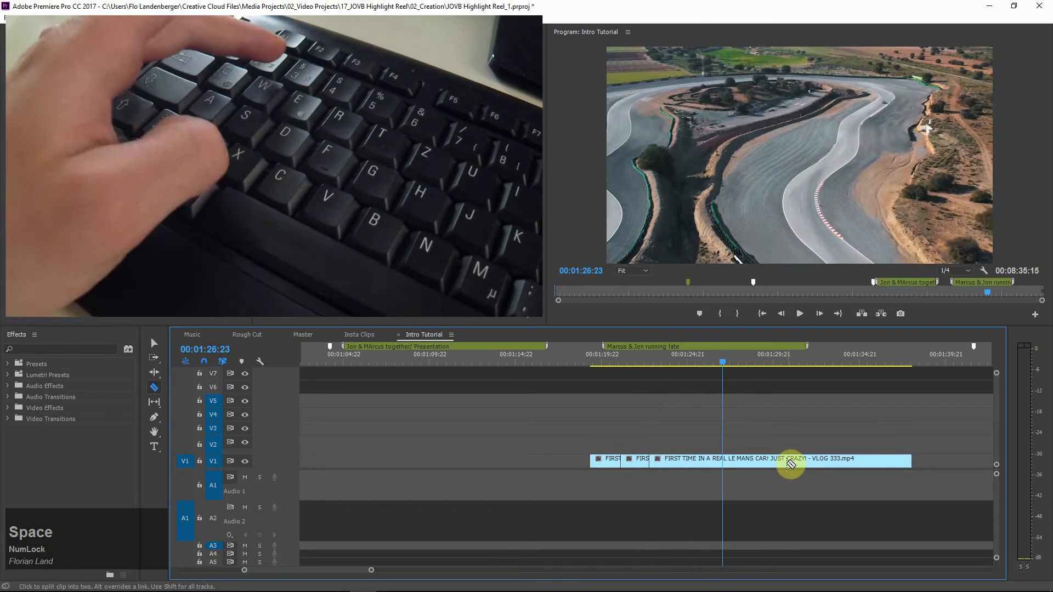
{"action": "left_click", "coordinate": [675, 360]}
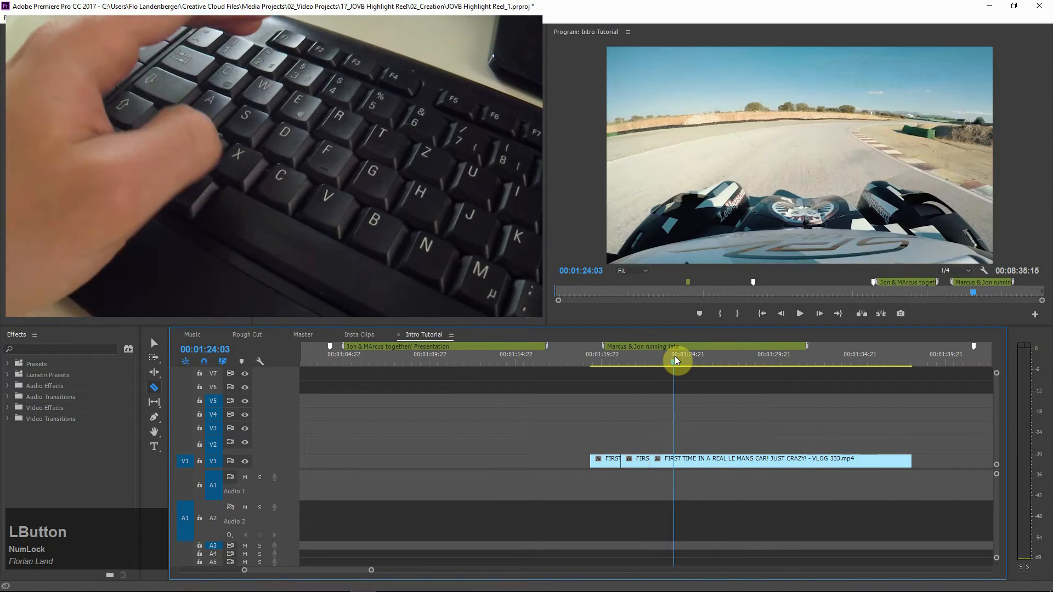
{"action": "key", "text": "space"}
{"action": "key", "text": "3"}
{"action": "key", "text": "3"}
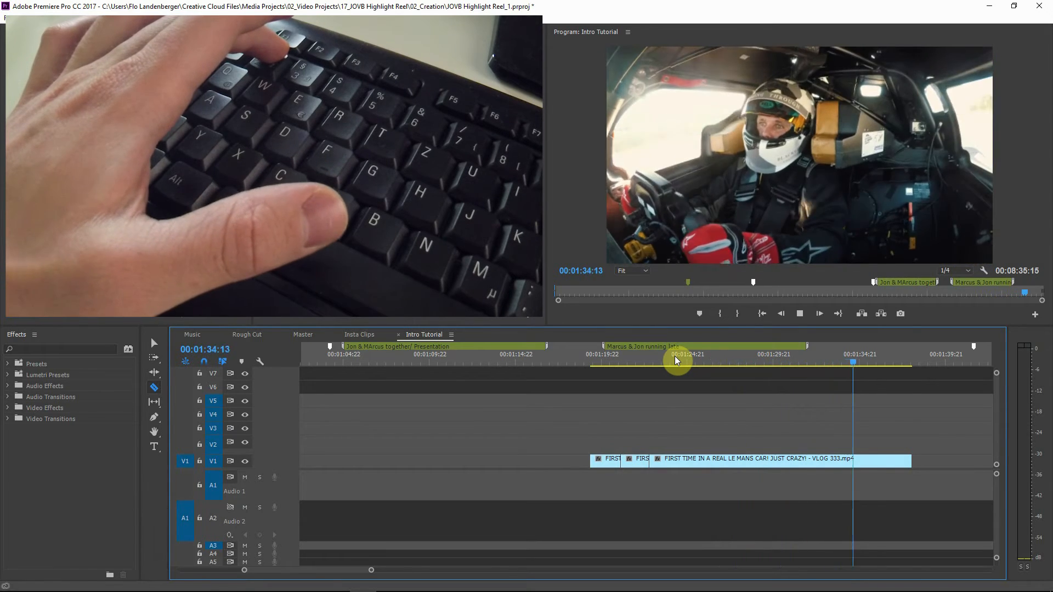
{"action": "left_click", "coordinate": [676, 360]}
{"action": "key", "text": "space"}
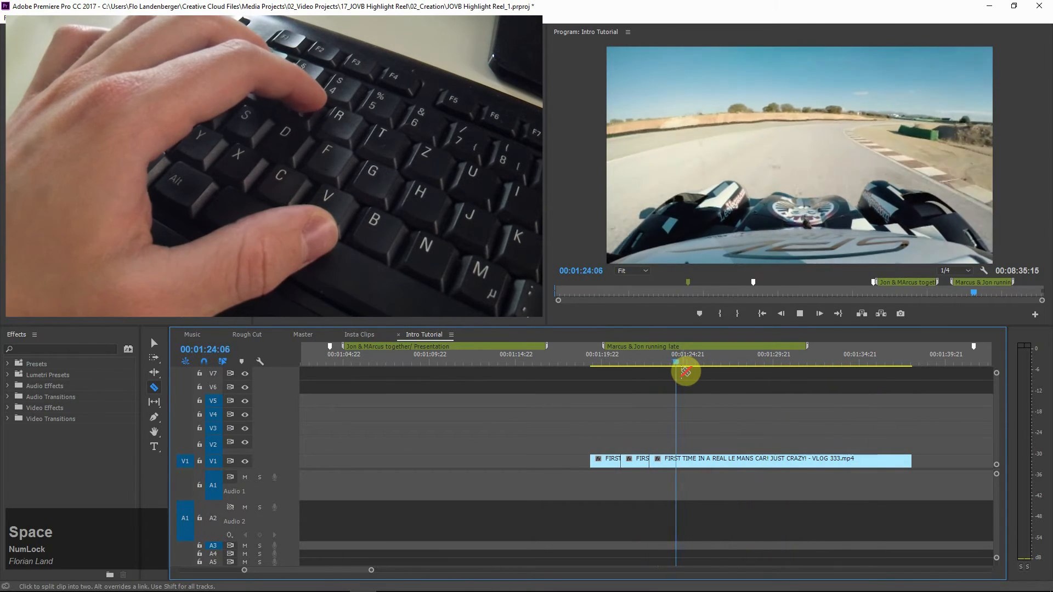
Ripple-trim the start of the third Le Mans clip up to the aerial track shot at 00:01:27:08
{"action": "key", "text": "d"}
{"action": "key", "text": "d"}
{"action": "key", "text": "d"}
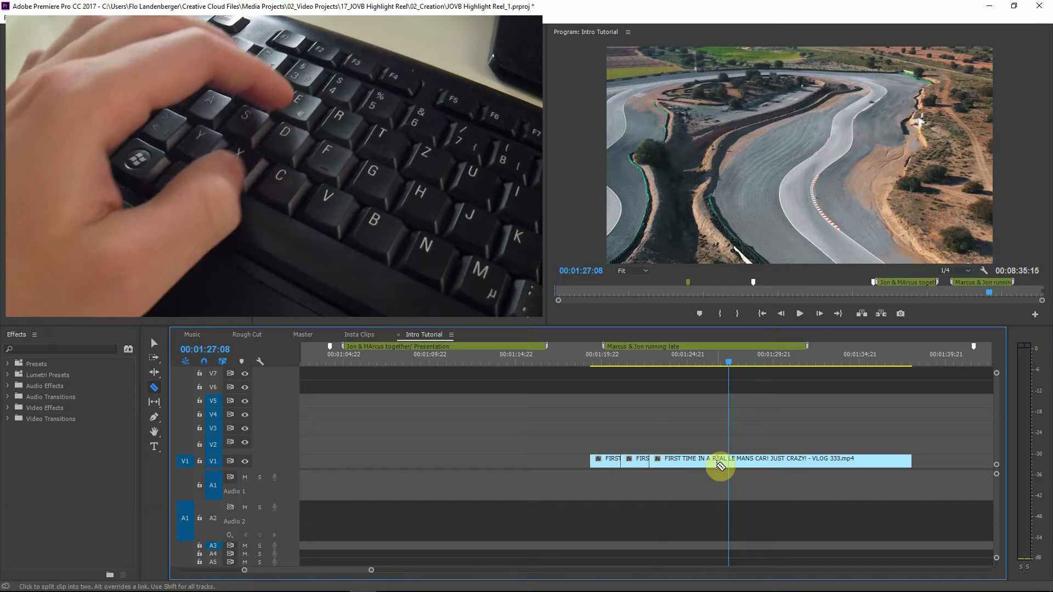
{"action": "key", "text": "4"}
{"action": "key", "text": "3"}
Play the aerial track shot and split it at 00:01:25:06
{"action": "key", "text": "space"}
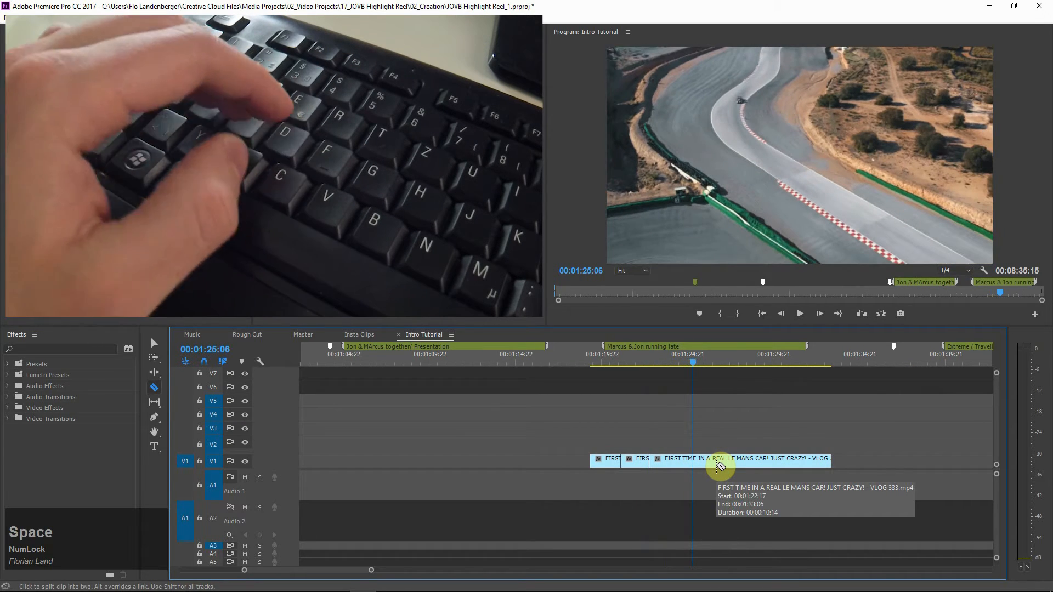
{"action": "key", "text": "ctrl+shift+space"}
{"action": "key", "text": "3"}
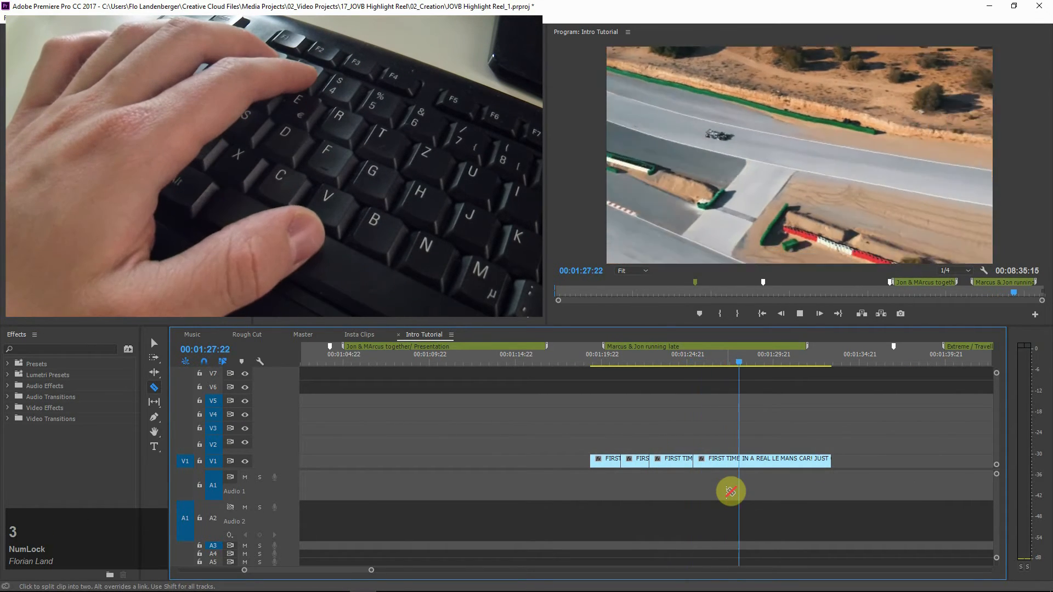
Play on to the cockpit shot and delete the footage between 00:01:25:06 and 00:01:29:05
{"action": "key", "text": "space"}
{"action": "key", "text": "c"}
{"action": "key", "text": "f"}
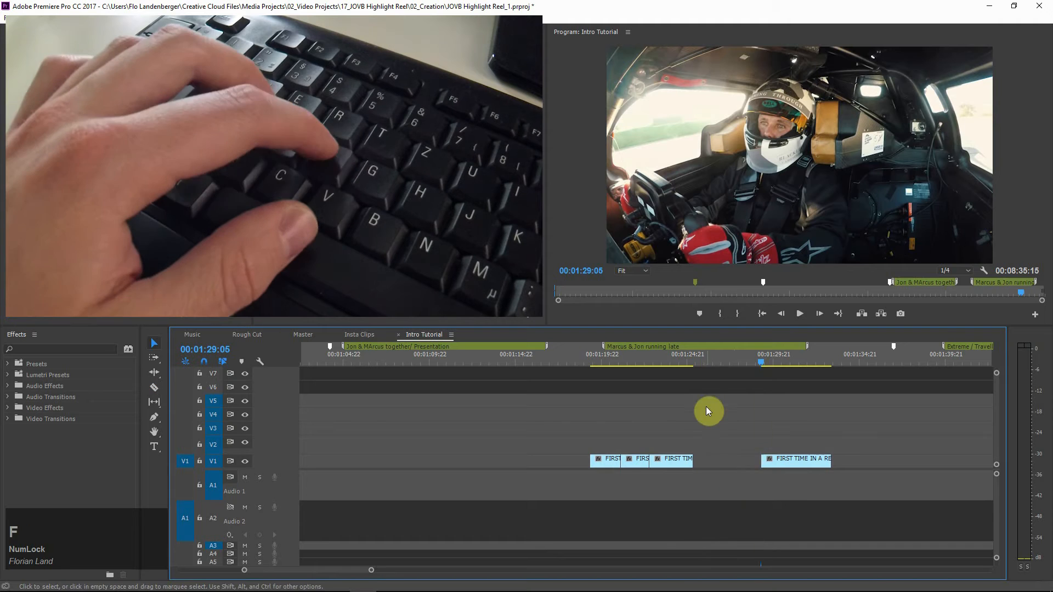
Replay the aerial shot and close the gap between it and the cockpit shot
{"action": "left_click", "coordinate": [669, 360]}
{"action": "key", "text": "space"}
{"action": "left_click", "coordinate": [726, 464]}
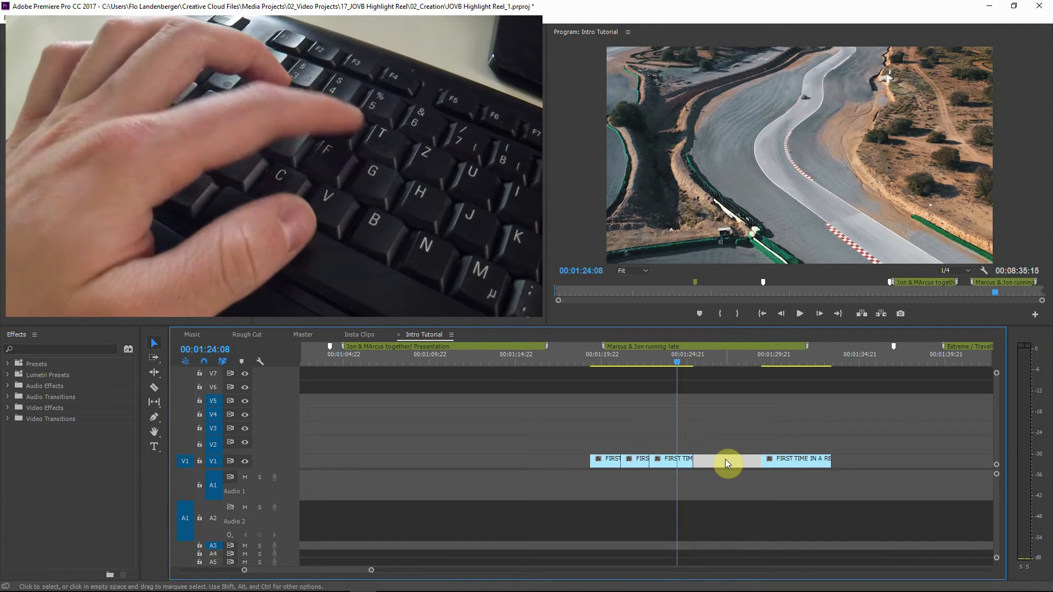
{"action": "left_click", "coordinate": [715, 492]}
{"action": "left_click", "coordinate": [720, 468]}
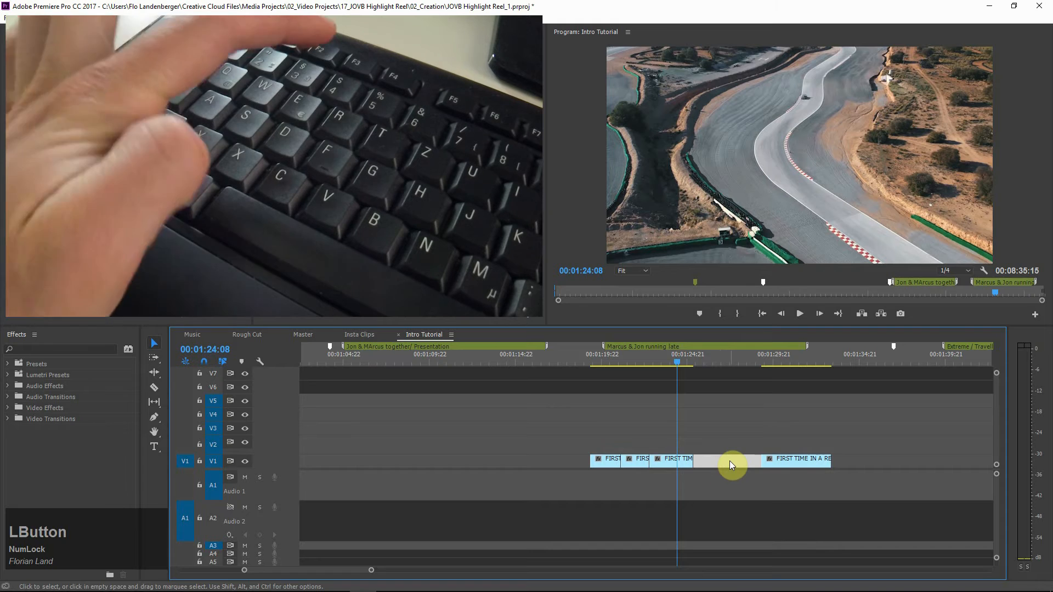
{"action": "key", "text": "r"}
Play the cockpit shot and step frame by frame around the change to the onboard view near 00:01:27:15
{"action": "key", "text": "space"}
{"action": "key", "text": "space"}
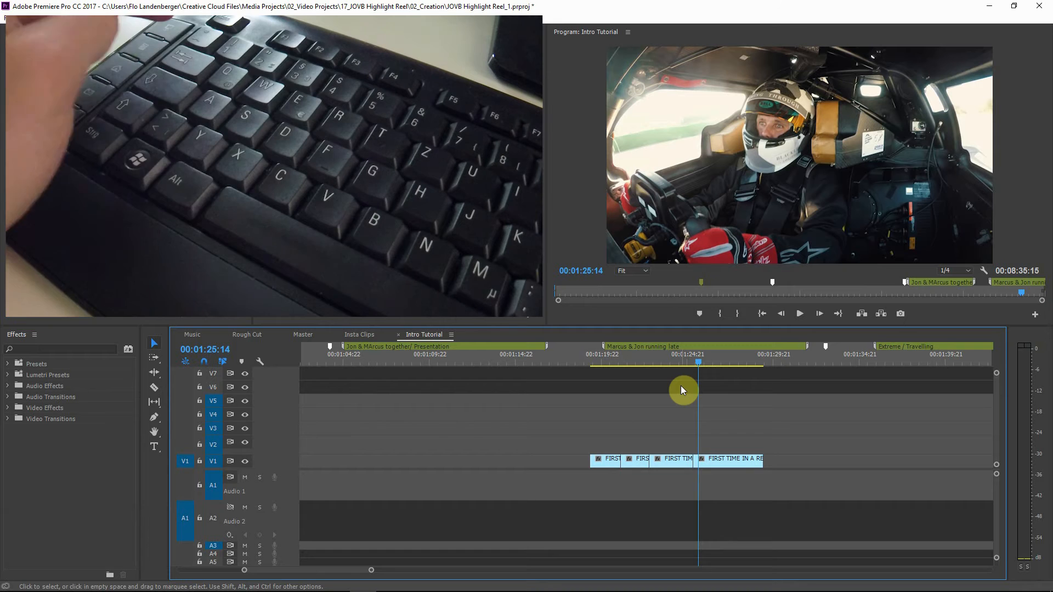
{"action": "key", "text": "space"}
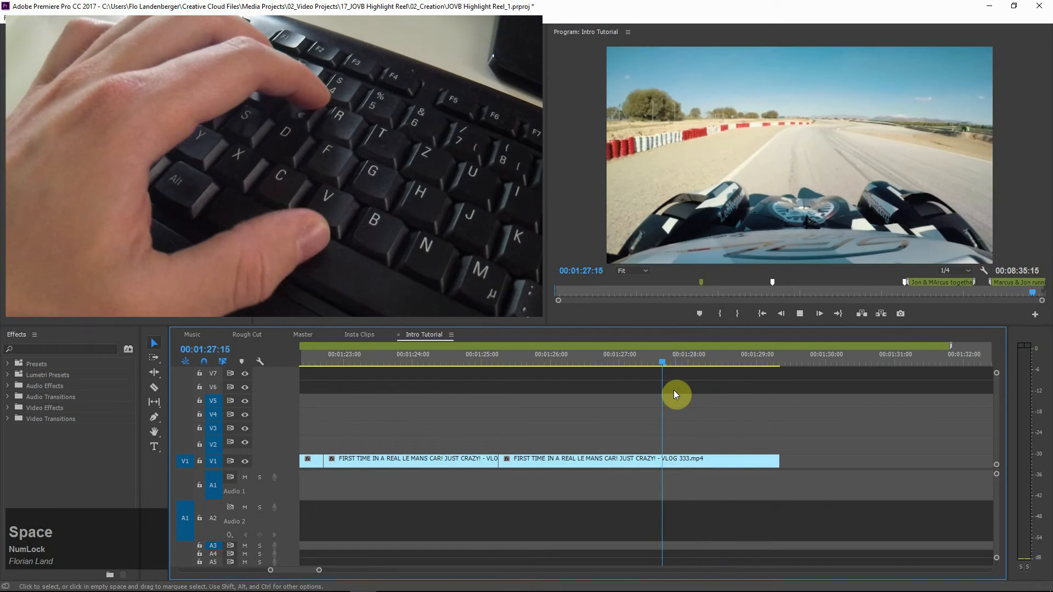
{"action": "key", "text": "a"}
{"action": "key", "text": "a"}
{"action": "key", "text": "a"}
{"action": "key", "text": "a"}
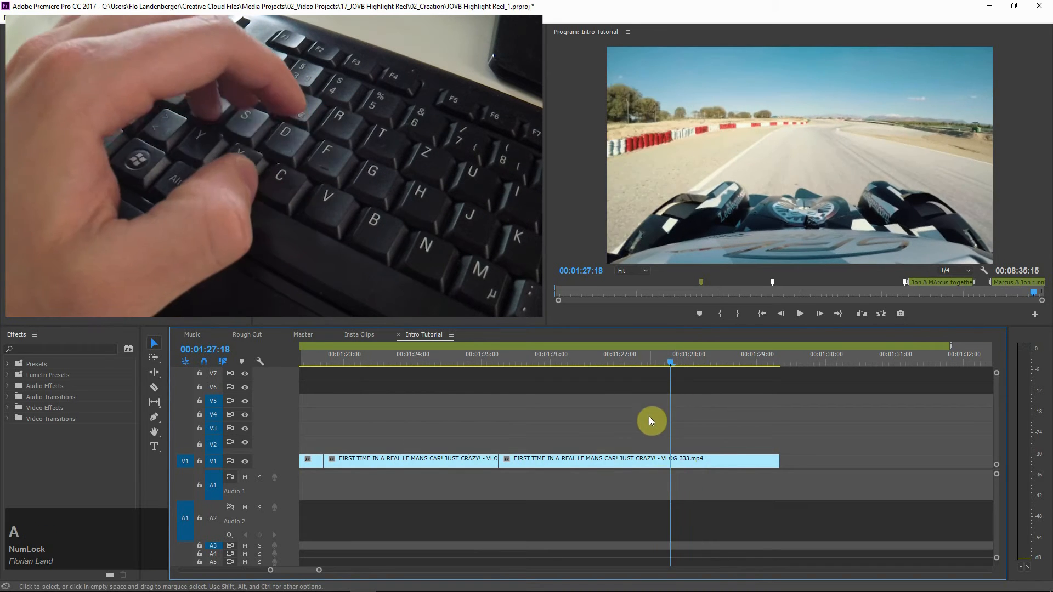
Split the last clip near 00:01:26:17 and 00:01:27:15 and delete the piece between the cuts
{"action": "key", "text": "c"}
{"action": "left_click", "coordinate": [662, 459]}
{"action": "left_click_drag", "start_coordinate": [631, 362], "coordinate": [607, 442]}
{"action": "left_click", "coordinate": [604, 459]}
{"action": "key", "text": "v"}
{"action": "left_click", "coordinate": [642, 459]}
{"action": "key", "text": "f"}
Play the onboard shot after the gap and extend the end of this last clip to the next marker
{"action": "key", "text": "space"}
{"action": "key", "text": "q"}
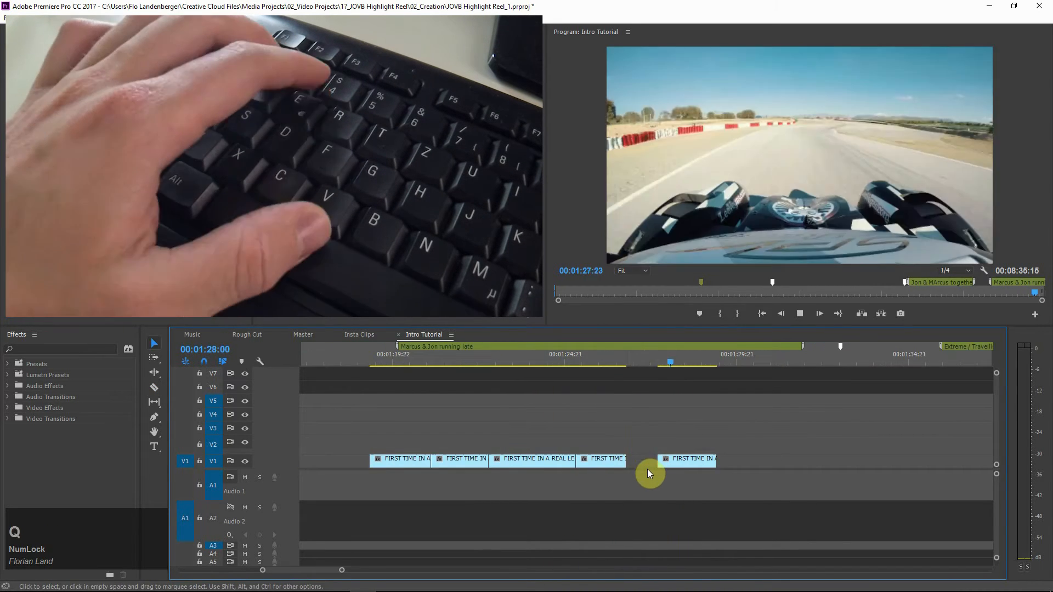
{"action": "key", "text": "space"}
{"action": "left_click", "coordinate": [639, 460]}
{"action": "key", "text": "r"}
{"action": "key", "text": "space"}
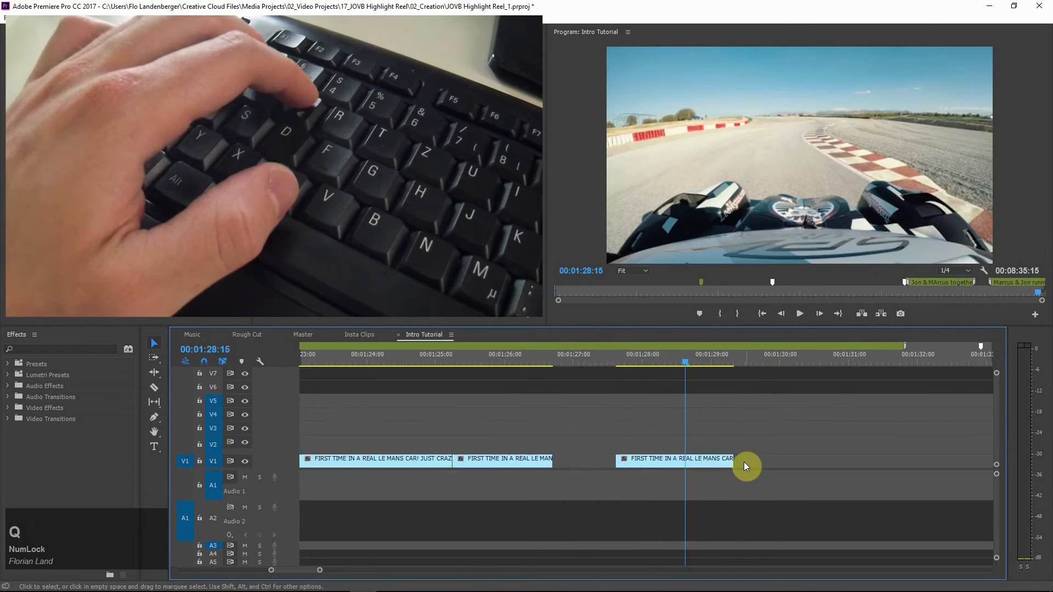
{"action": "key", "text": "q"}
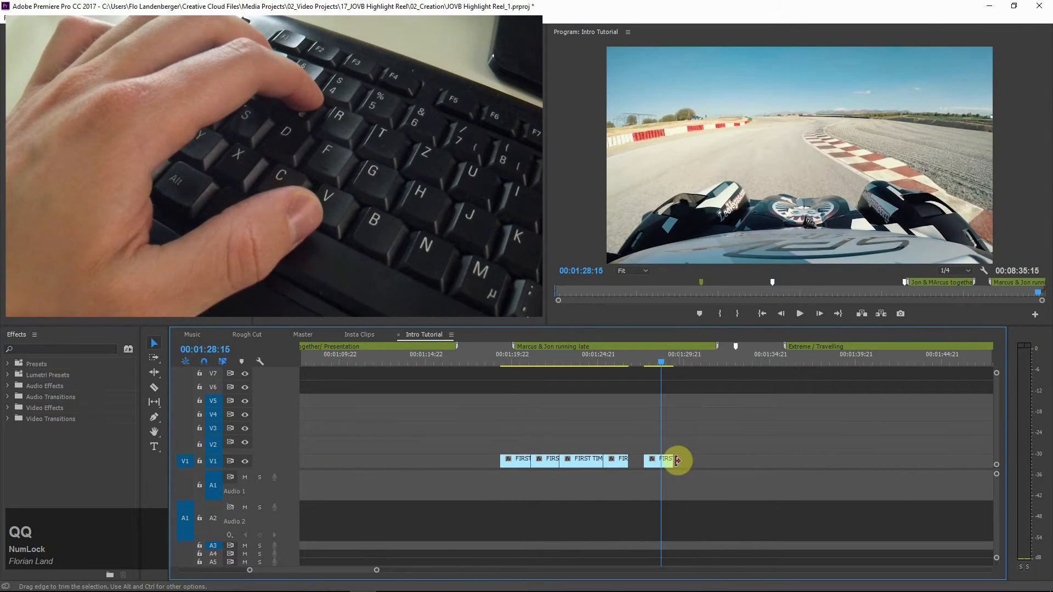
{"action": "left_click_drag", "start_coordinate": [801, 451], "coordinate": [735, 451]}
{"action": "key", "text": "="}
Play the extended onboard clip and split it at 00:01:30:14
{"action": "key", "text": "space"}
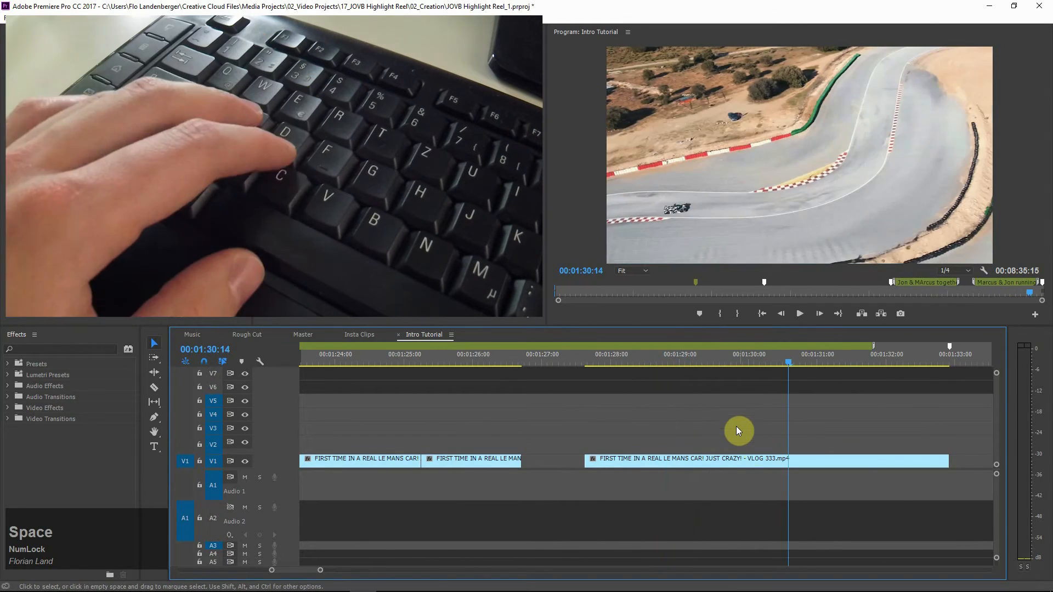
{"action": "key", "text": "space"}
{"action": "key", "text": "minus"}
Ripple-trim the end of the clip after the gap so it stops where the onboard view ends
{"action": "left_click", "coordinate": [676, 354]}
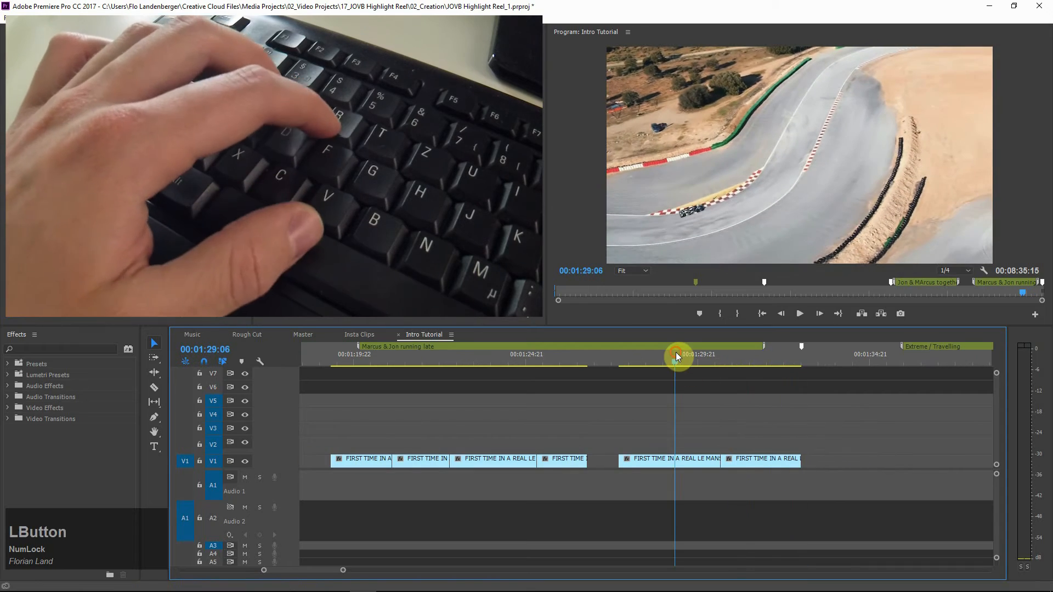
{"action": "key", "text": "space"}
{"action": "key", "text": "space"}
{"action": "key", "text": "5"}
{"action": "key", "text": "space"}
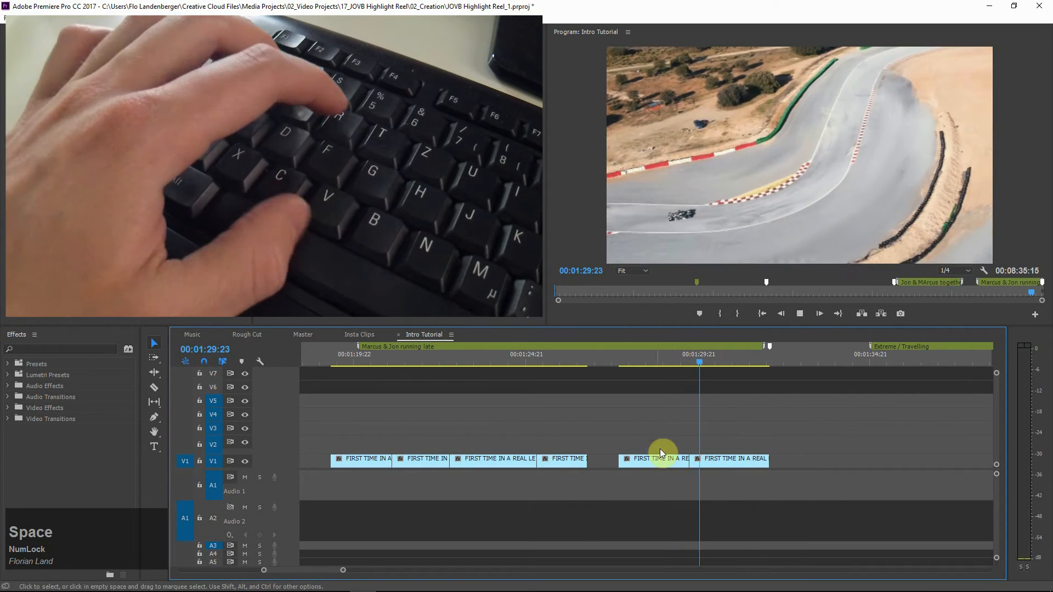
Close the gap in front of the onboard shot
{"action": "key", "text": "space"}
{"action": "left_click", "coordinate": [597, 461]}
{"action": "key", "text": "Delete"}
Play the last two shots and ripple-trim the end of the final clip to 00:01:29:17
{"action": "key", "text": "space"}
{"action": "key", "text": "3"}
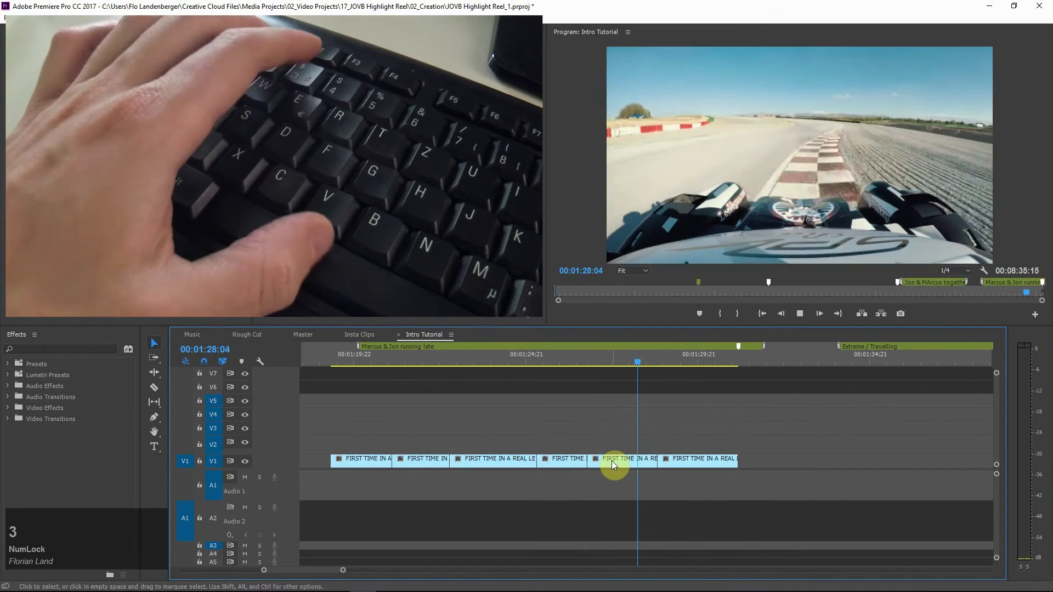
{"action": "key", "text": "space"}
{"action": "key", "text": "space"}
{"action": "key", "text": "a"}
{"action": "key", "text": "a"}
{"action": "key", "text": "a"}
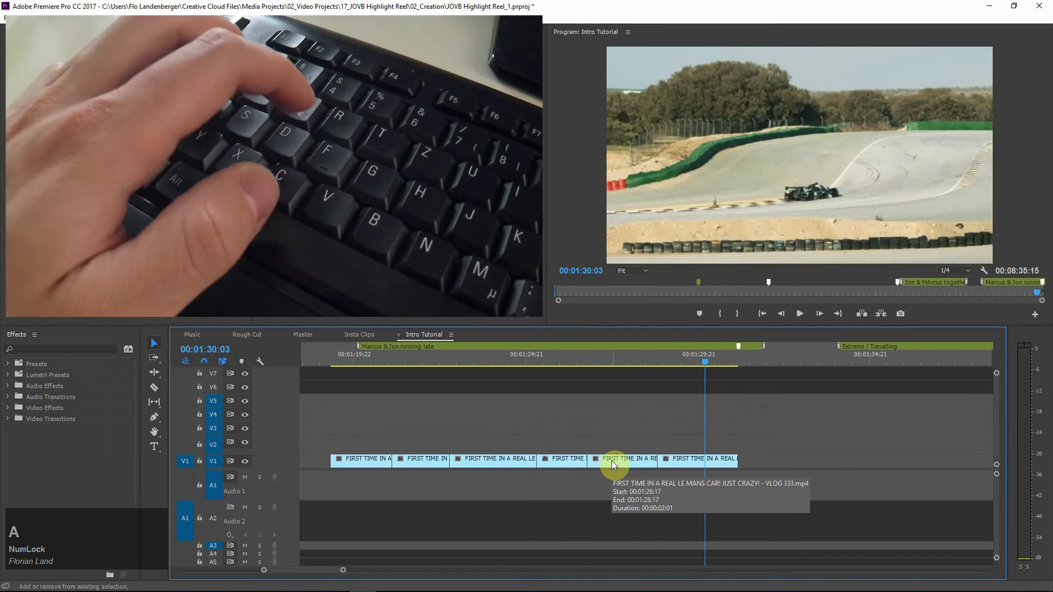
{"action": "key", "text": "5"}
Move all the trimmed Le Mans shots onto V3 above the existing race clips, starting shortly after 00:00:42:00
{"action": "key", "text": "q"}
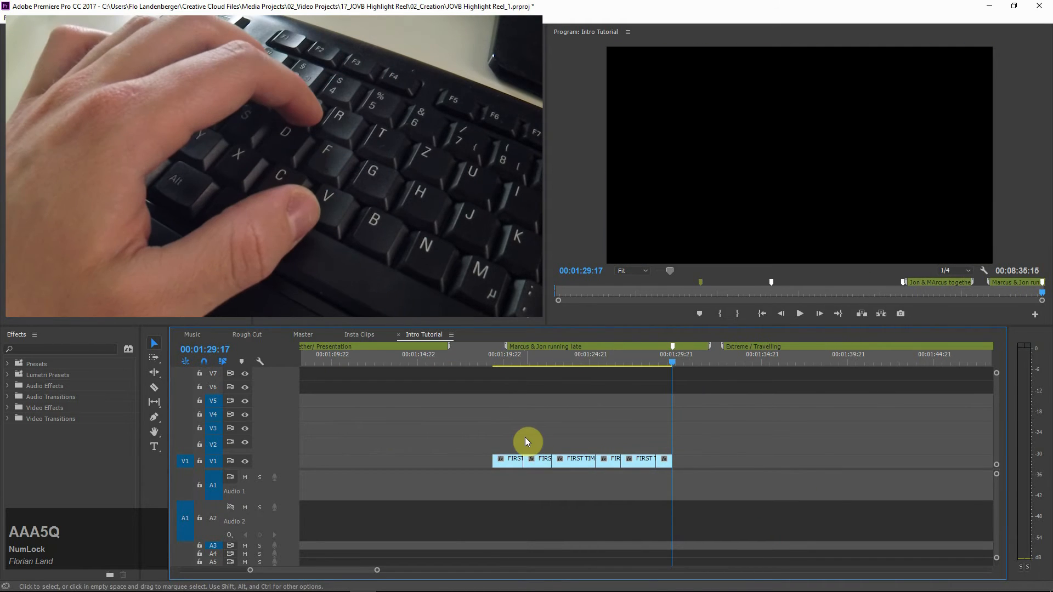
{"action": "left_click_drag", "start_coordinate": [669, 491], "coordinate": [669, 490]}
{"action": "key", "text": "q"}
{"action": "key", "text": "q"}
{"action": "left_click_drag", "start_coordinate": [628, 434], "coordinate": [508, 432]}
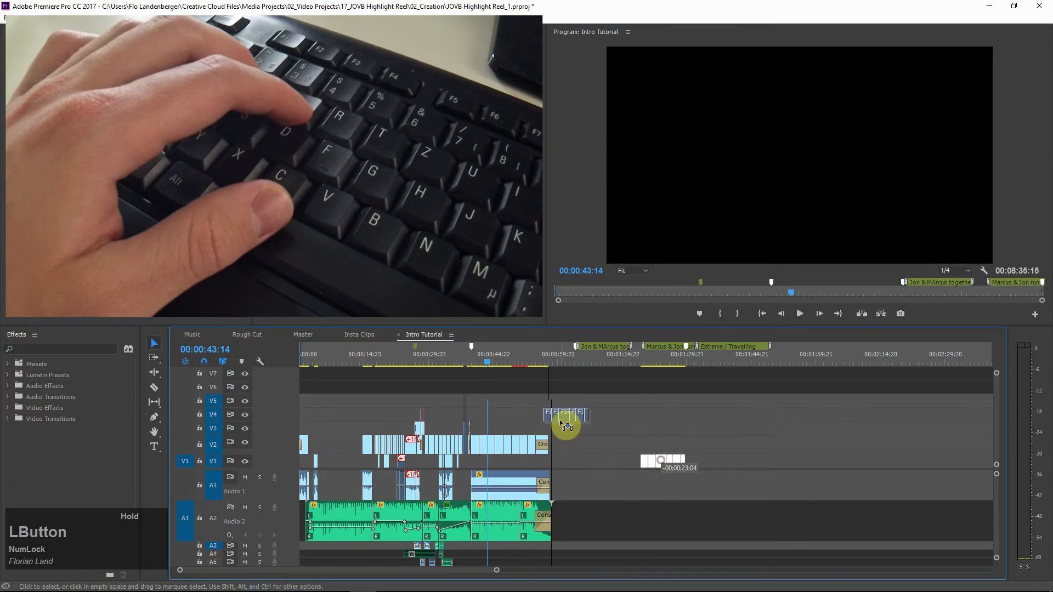
{"action": "left_click", "coordinate": [477, 353]}
{"action": "key", "text": "e"}
{"action": "key", "text": "e"}
{"action": "key", "text": "e"}
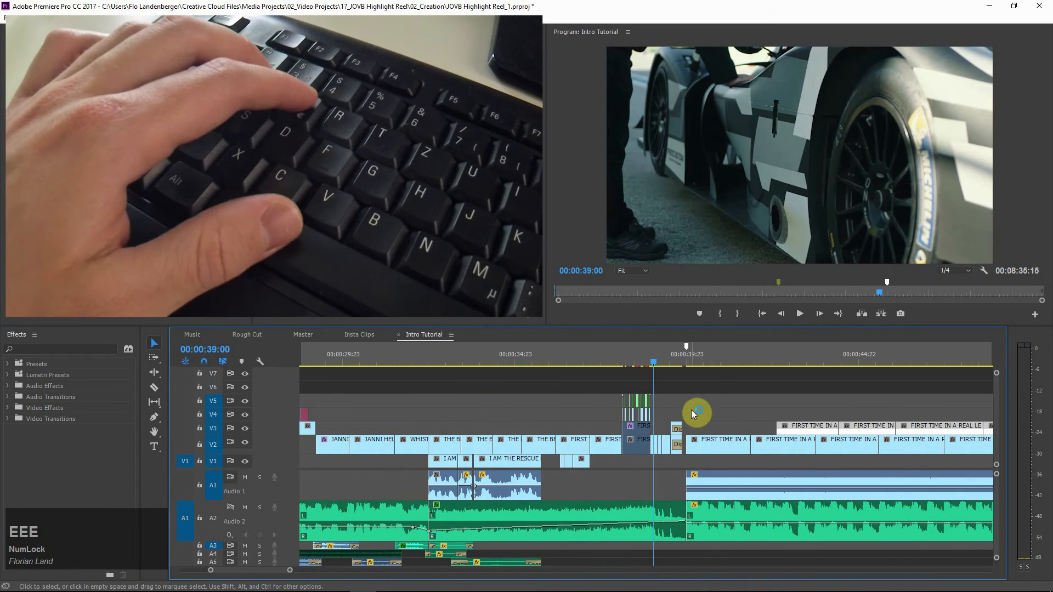
Play the race section's music and move the first Le Mans shot on V3 to the marker at 00:00:39:23
{"action": "key", "text": "space"}
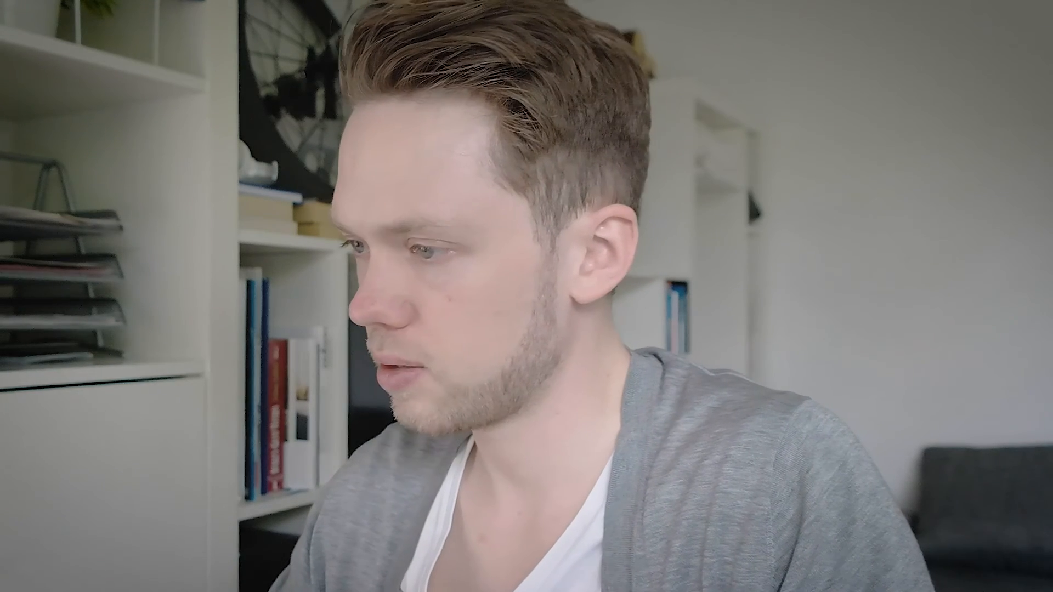
{"action": "left_click", "coordinate": [793, 435]}
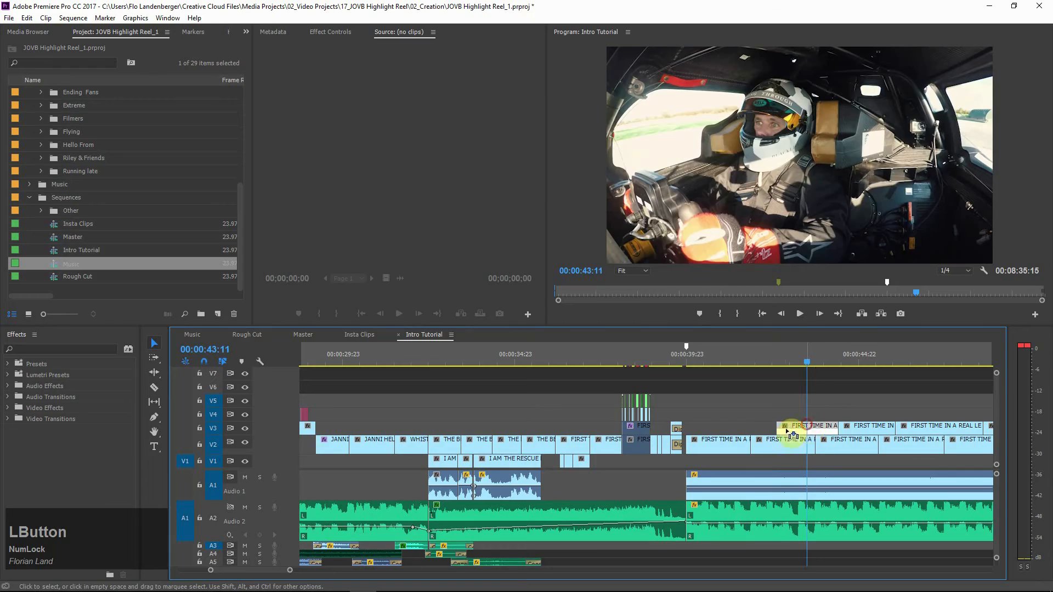
{"action": "left_click_drag", "start_coordinate": [793, 435], "coordinate": [715, 429]}
{"action": "left_click", "coordinate": [688, 359]}
{"action": "key", "text": "e"}
{"action": "key", "text": "e"}
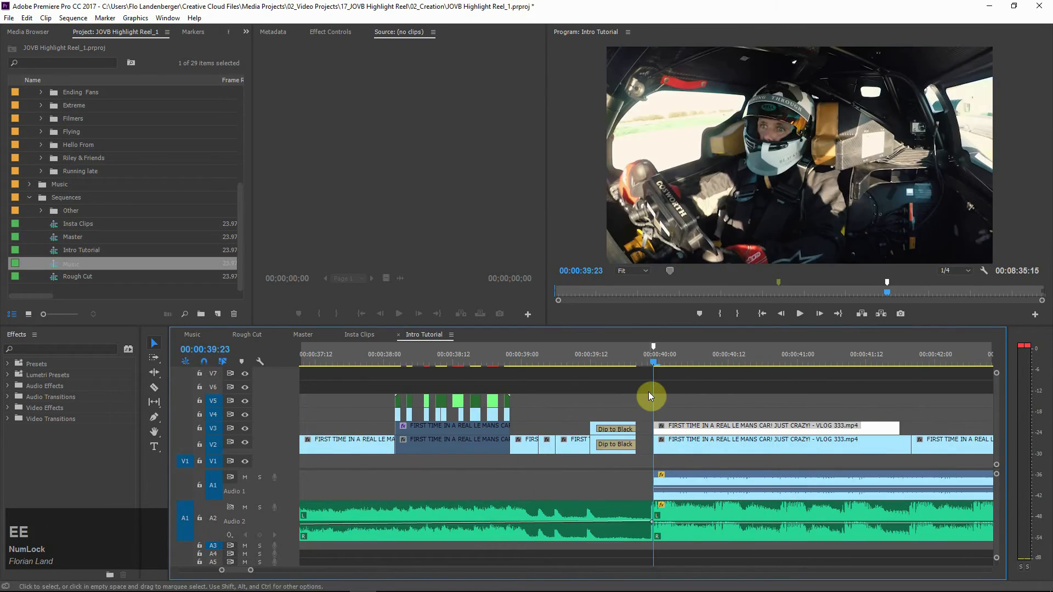
Extend the end of the first V3 shot to the first clip cut on V2 and play the result
{"action": "left_click_drag", "start_coordinate": [901, 426], "coordinate": [913, 427]}
{"action": "left_click_drag", "start_coordinate": [896, 361], "coordinate": [802, 361]}
{"action": "key", "text": "space"}
{"action": "key", "text": "space"}
Move the second Le Mans shot on V3 directly against the end of the first one
{"action": "key", "text": "q"}
{"action": "key", "text": "e"}
{"action": "key", "text": "e"}
{"action": "key", "text": "q"}
{"action": "key", "text": "q"}
{"action": "key", "text": "q"}
{"action": "left_click", "coordinate": [777, 427]}
{"action": "left_click_drag", "start_coordinate": [740, 431], "coordinate": [723, 426]}
{"action": "key", "text": "e"}
Play the second V3 shot and extend its end to the V2 cut just after 00:00:43:16
{"action": "left_click", "coordinate": [699, 361]}
{"action": "key", "text": "space"}
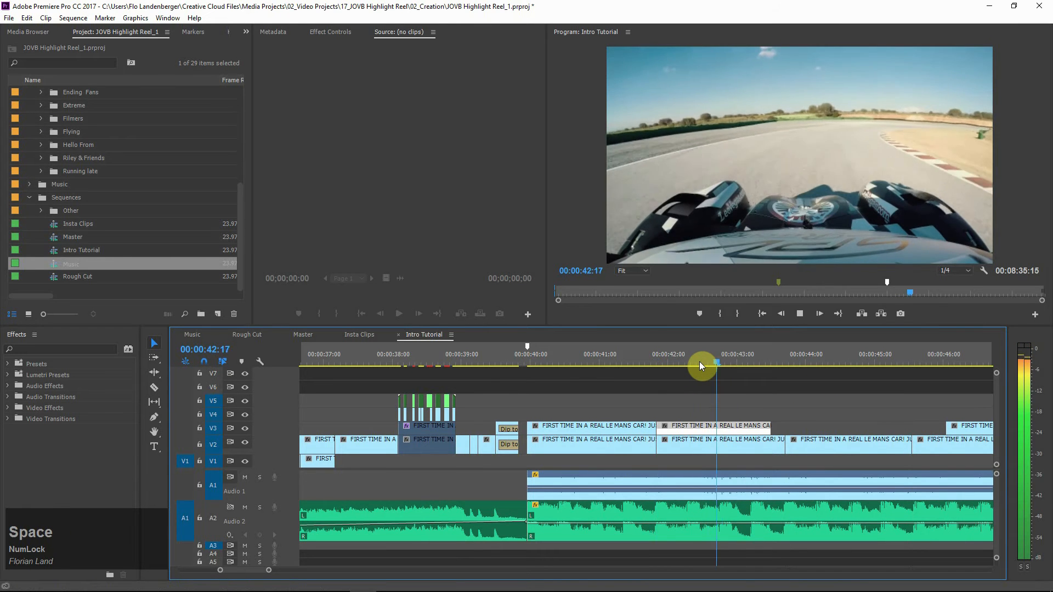
{"action": "key", "text": "e"}
{"action": "key", "text": "d"}
{"action": "key", "text": "a"}
{"action": "left_click_drag", "start_coordinate": [628, 427], "coordinate": [651, 426]}
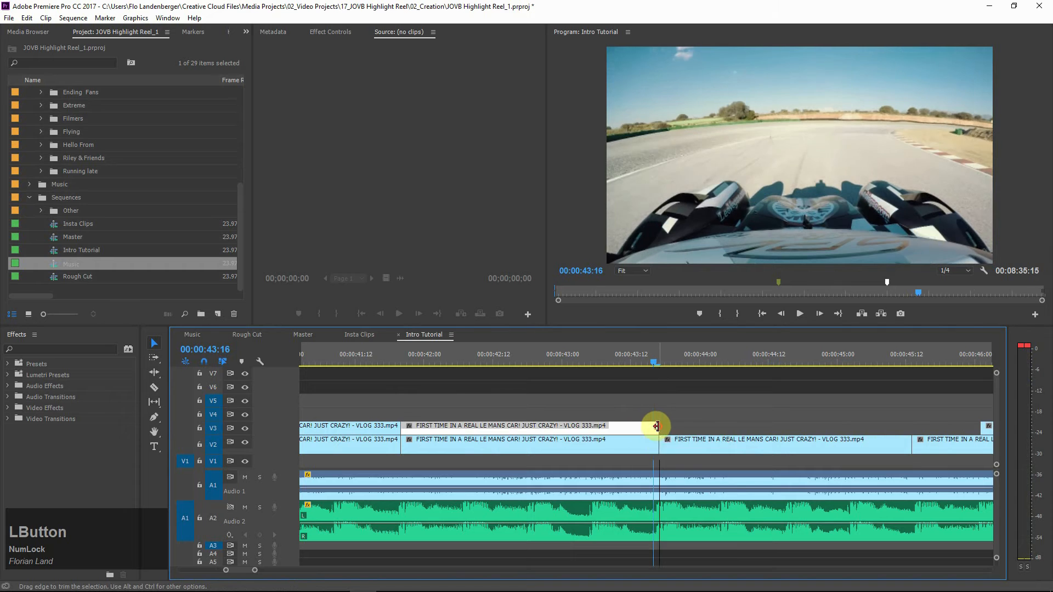
Play across the second shot's end and move the aerial shot on V3 directly behind it
{"action": "left_click", "coordinate": [623, 358]}
{"action": "key", "text": "q"}
{"action": "key", "text": "space"}
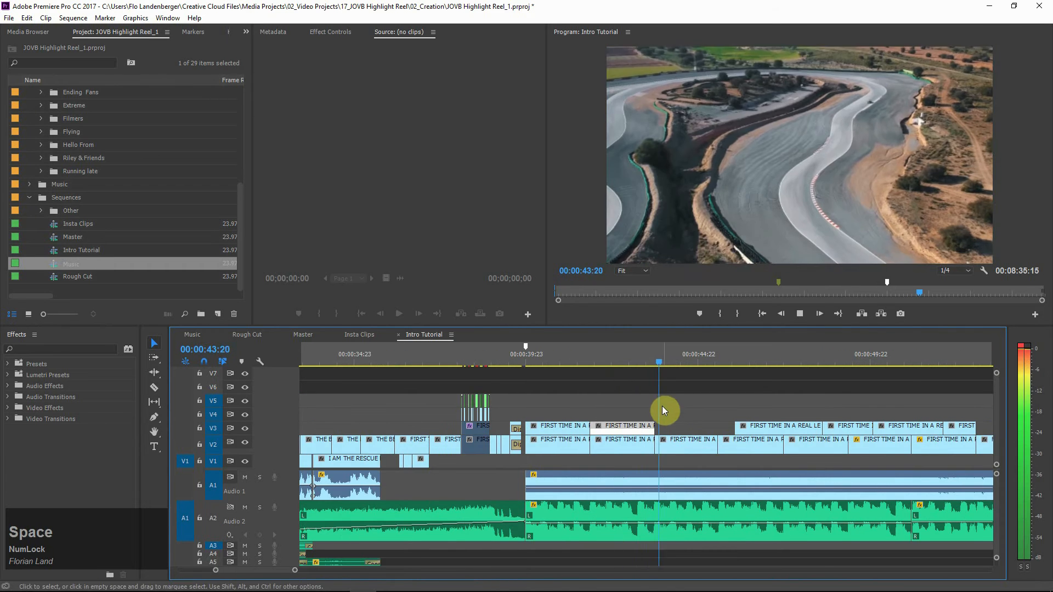
{"action": "key", "text": "space"}
{"action": "key", "text": "="}
{"action": "left_click_drag", "start_coordinate": [704, 426], "coordinate": [613, 437]}
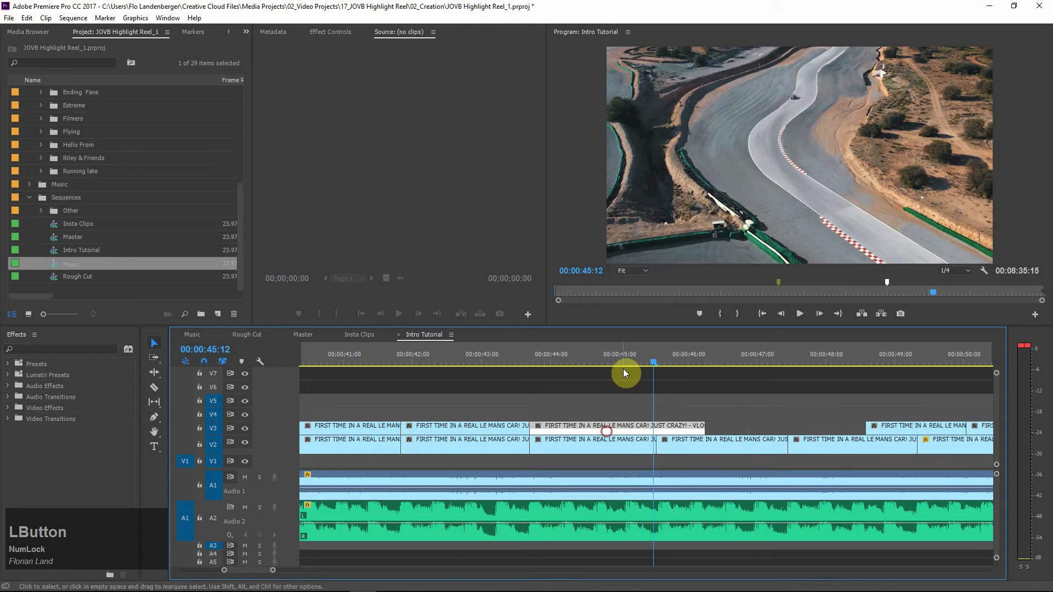
Play the aerial shot and trim its end on V3 to the V2 cut at 00:00:45:13
{"action": "key", "text": "space"}
{"action": "key", "text": "w"}
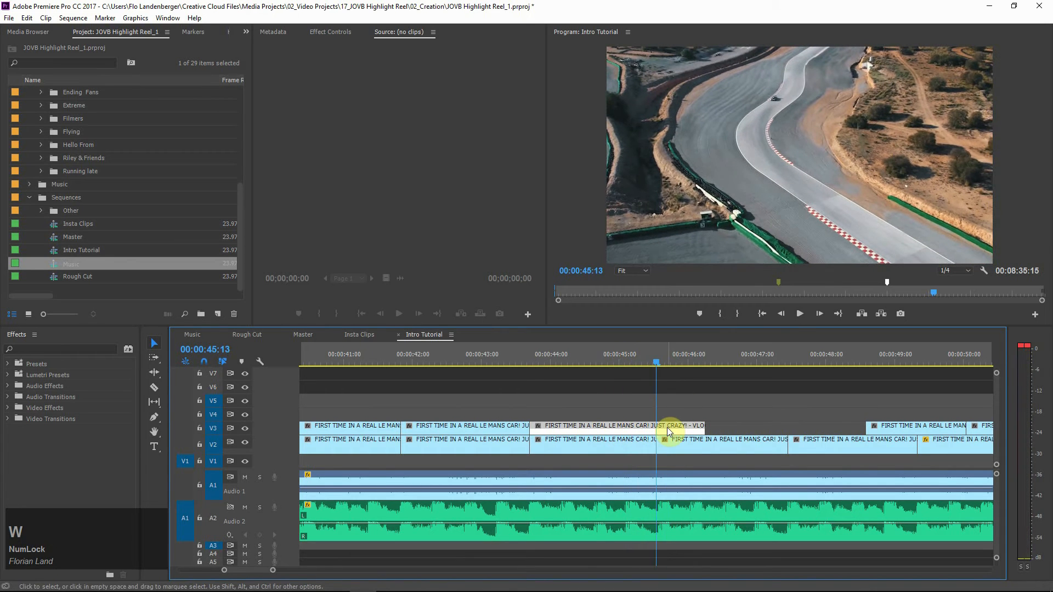
{"action": "left_click_drag", "start_coordinate": [707, 427], "coordinate": [658, 427]}
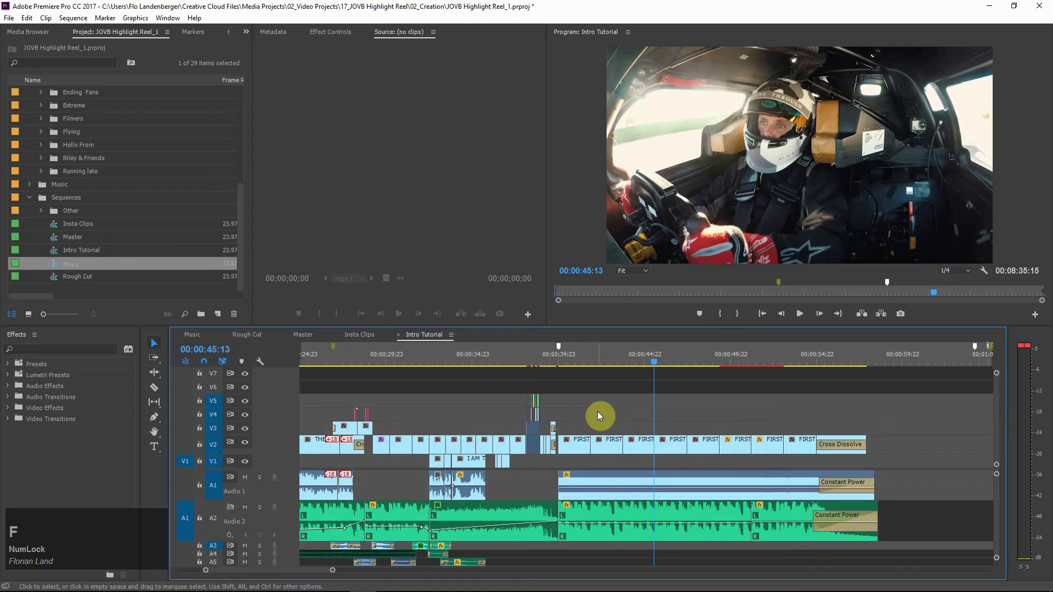
Scrub through the race section on V2 to 00:00:52:20
{"action": "left_click_drag", "start_coordinate": [756, 358], "coordinate": [779, 442]}
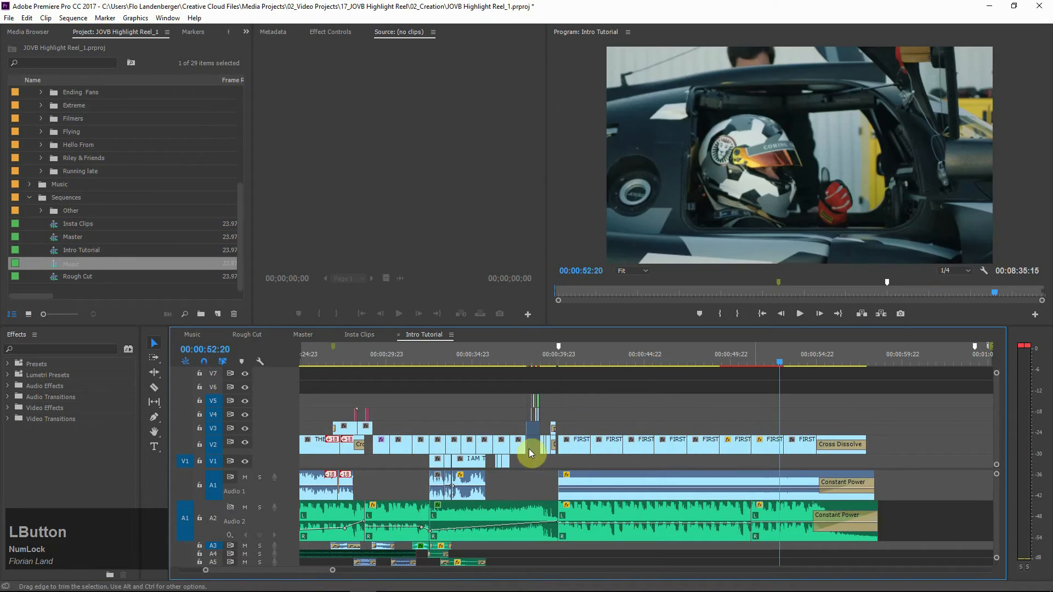
Open the Rough Cut sequence and play the Le Mans onboard clip on V2 from about 00:07:47
{"action": "left_click", "coordinate": [675, 483]}
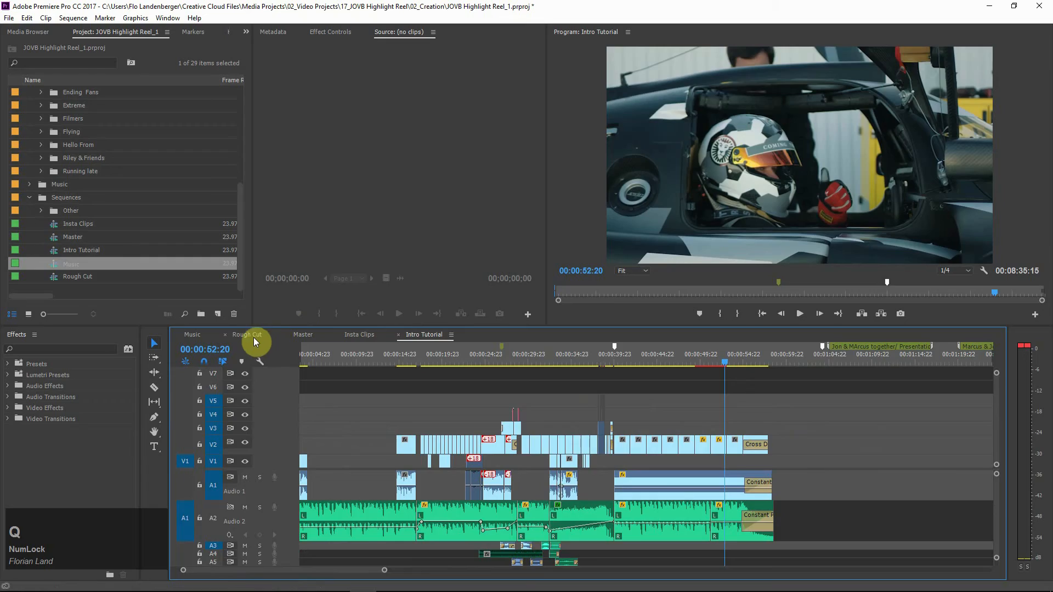
{"action": "left_click", "coordinate": [254, 335]}
{"action": "left_click", "coordinate": [754, 426]}
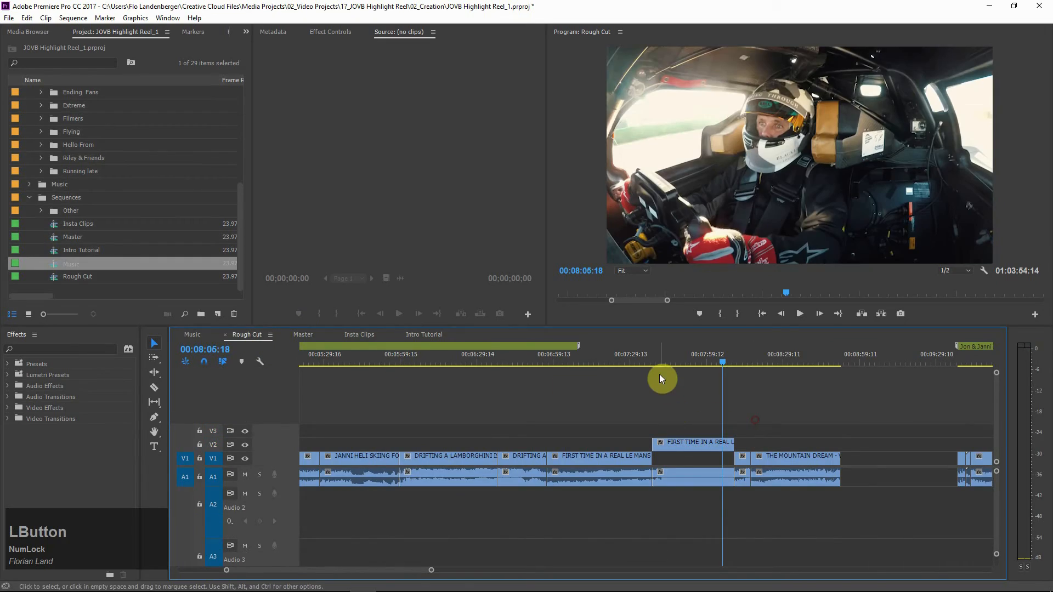
{"action": "left_click", "coordinate": [675, 364]}
{"action": "key", "text": "space"}
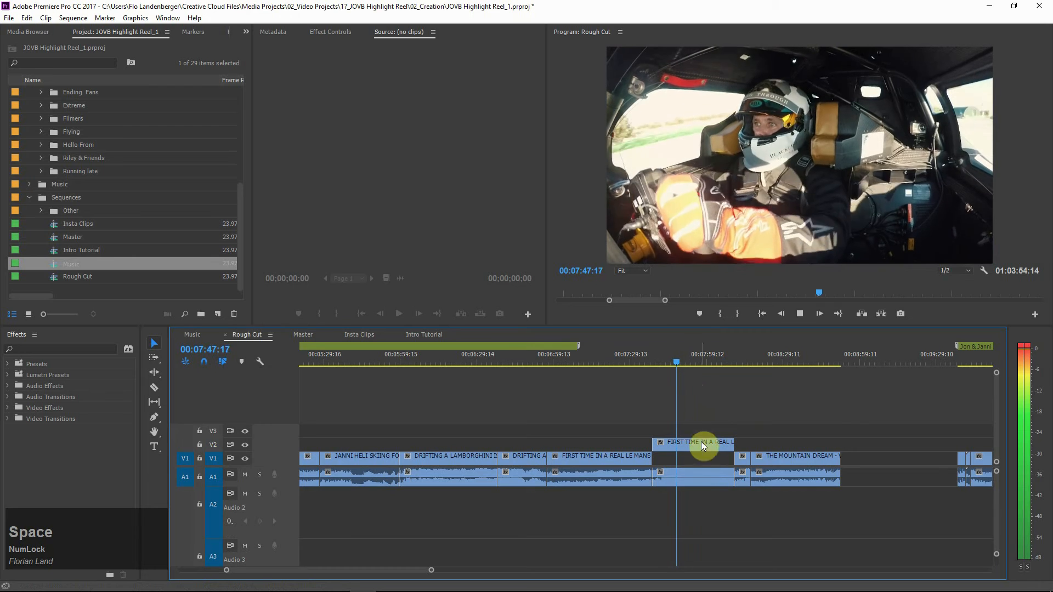
{"action": "left_click", "coordinate": [696, 529]}
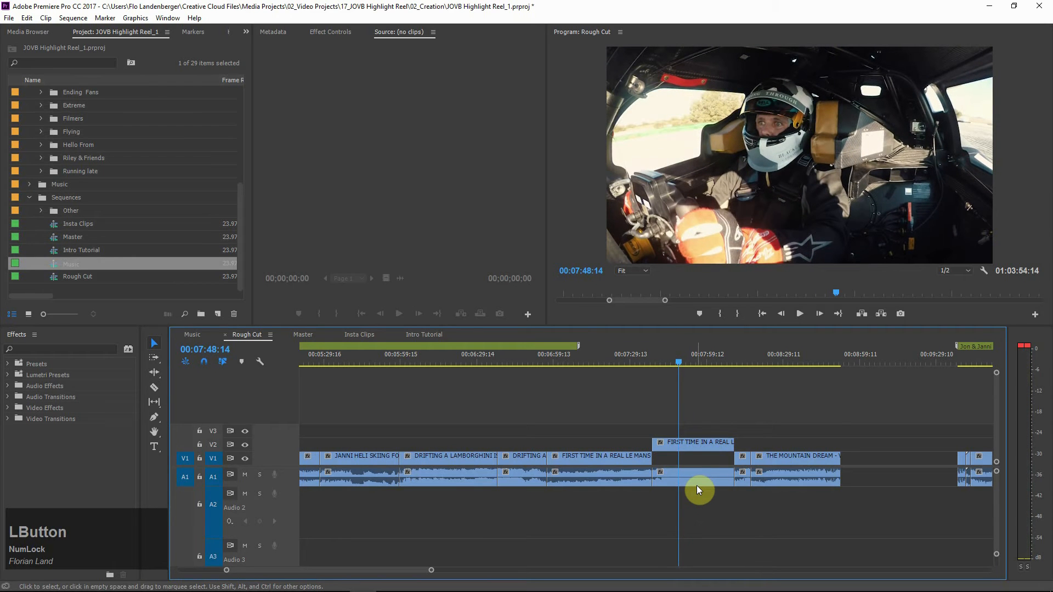
Copy only the audio of the Le Mans onboard clip and paste it into the empty area behind the intro in Intro Tutorial
{"action": "left_click", "coordinate": [696, 483], "text": "alt"}
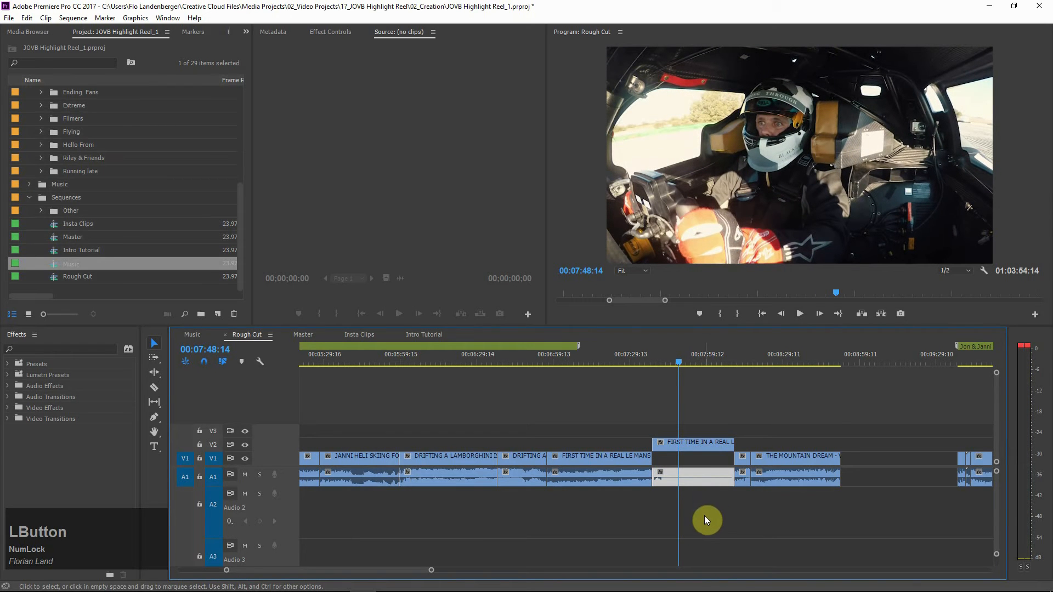
{"action": "left_click", "coordinate": [703, 516]}
{"action": "left_click", "coordinate": [699, 479], "text": "alt"}
{"action": "key", "text": "c"}
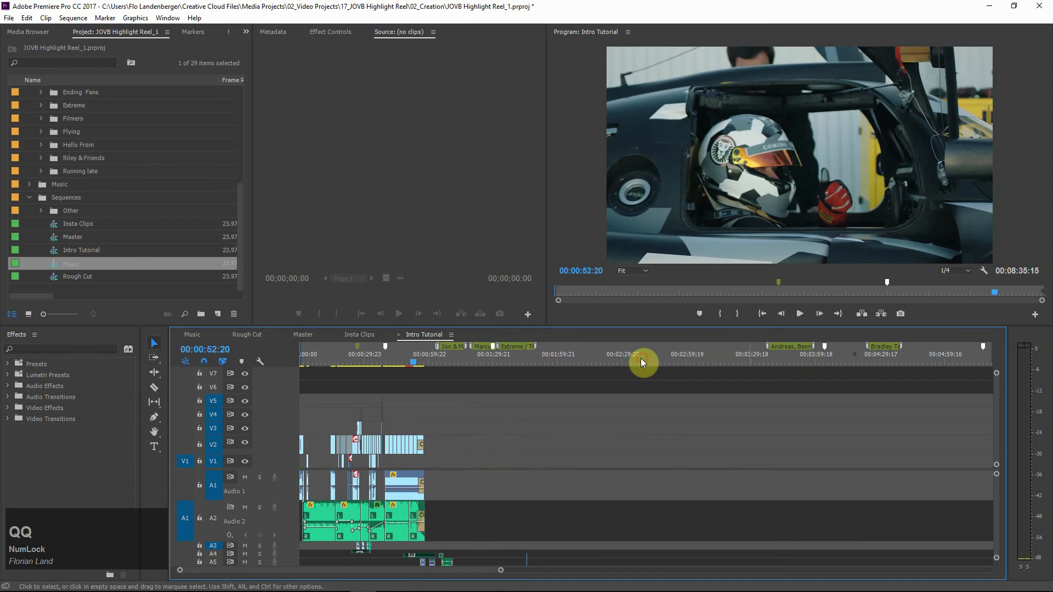
{"action": "left_click_drag", "start_coordinate": [641, 359], "coordinate": [613, 362]}
{"action": "key", "text": "ctrl+v"}
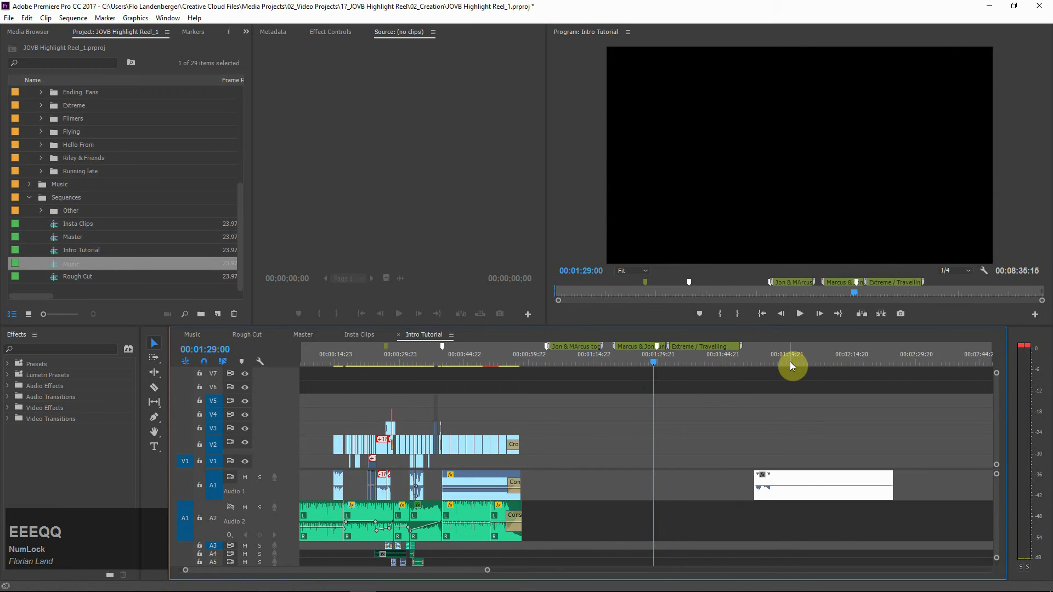
Play the pasted race audio and adjust it on A1 to span about 00:01:31 to 00:01:52
{"action": "left_click_drag", "start_coordinate": [809, 361], "coordinate": [816, 360]}
{"action": "key", "text": "space"}
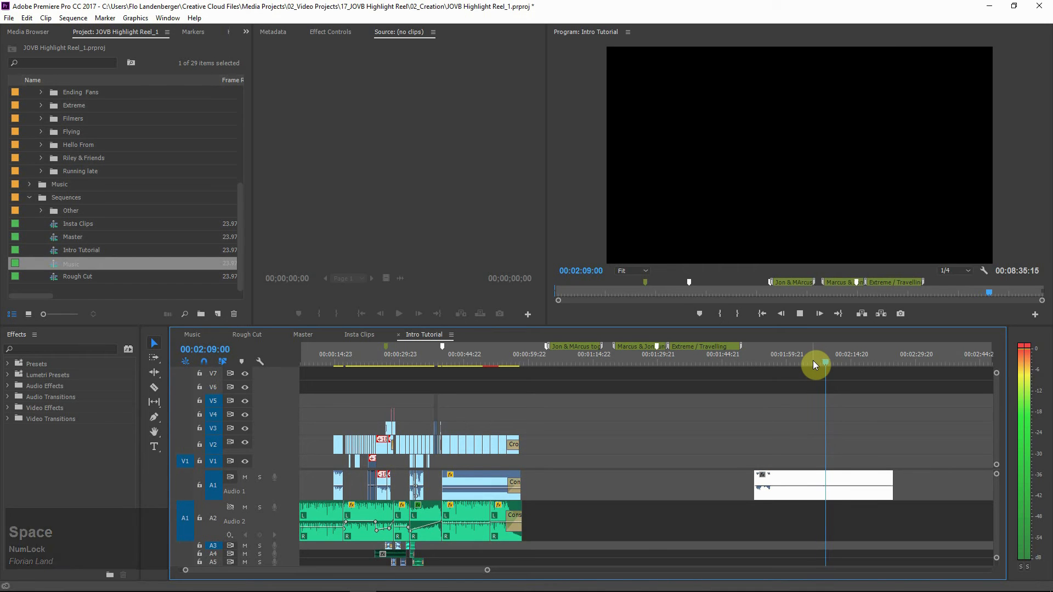
{"action": "left_click", "coordinate": [743, 560]}
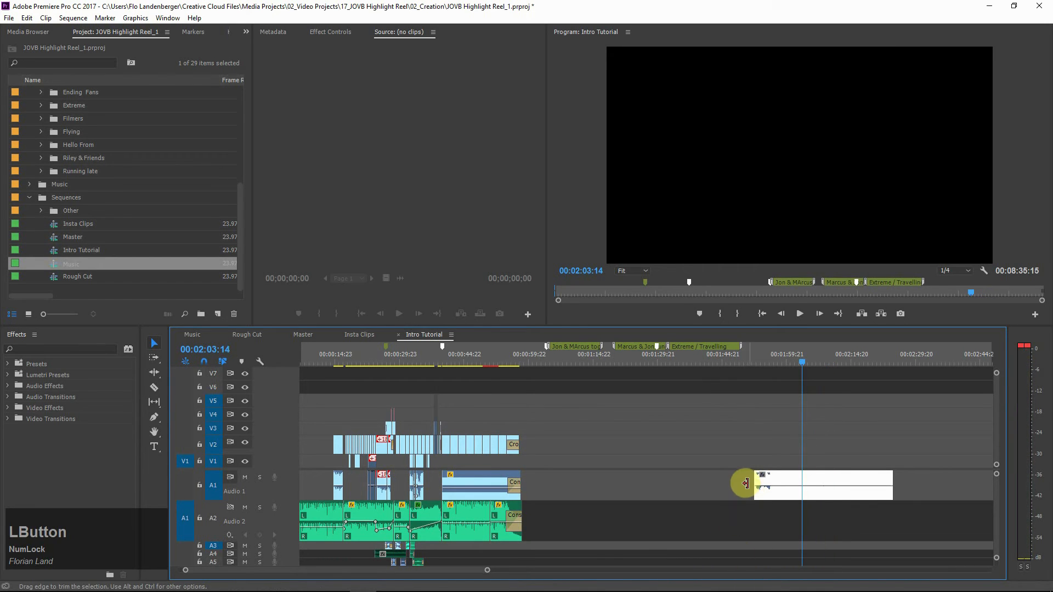
{"action": "mouse_move", "coordinate": [759, 477]}
{"action": "left_mouse_down"}
{"action": "mouse_move", "coordinate": [803, 479]}
{"action": "mouse_move", "coordinate": [667, 497]}
{"action": "left_mouse_up"}
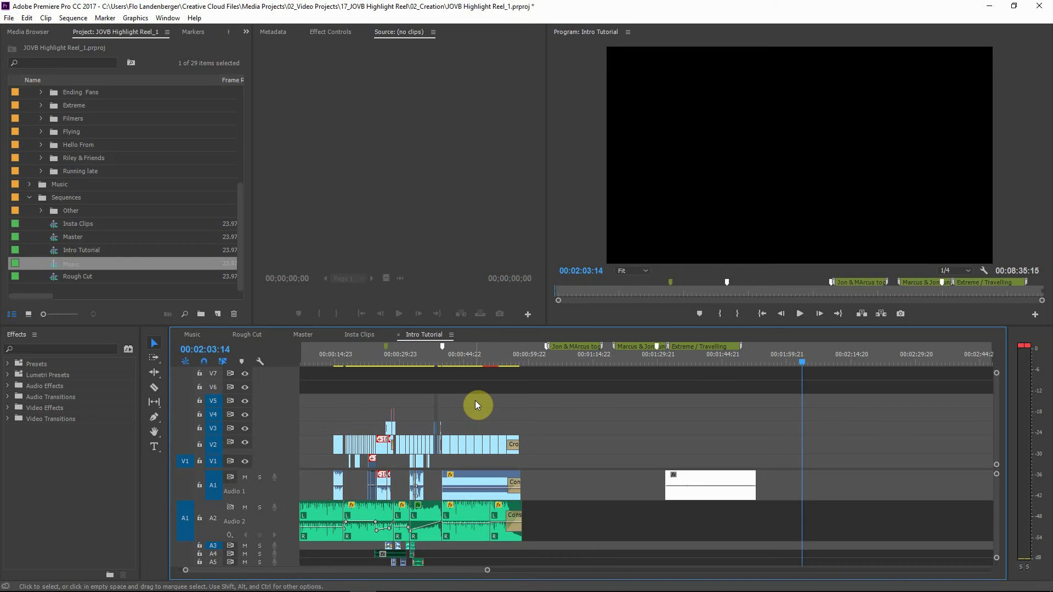
Hide V2, mute A2 and play the race sound on A1 from 00:00:39:23
{"action": "left_click", "coordinate": [454, 354]}
{"action": "key", "text": "equal"}
{"action": "key", "text": "equal"}
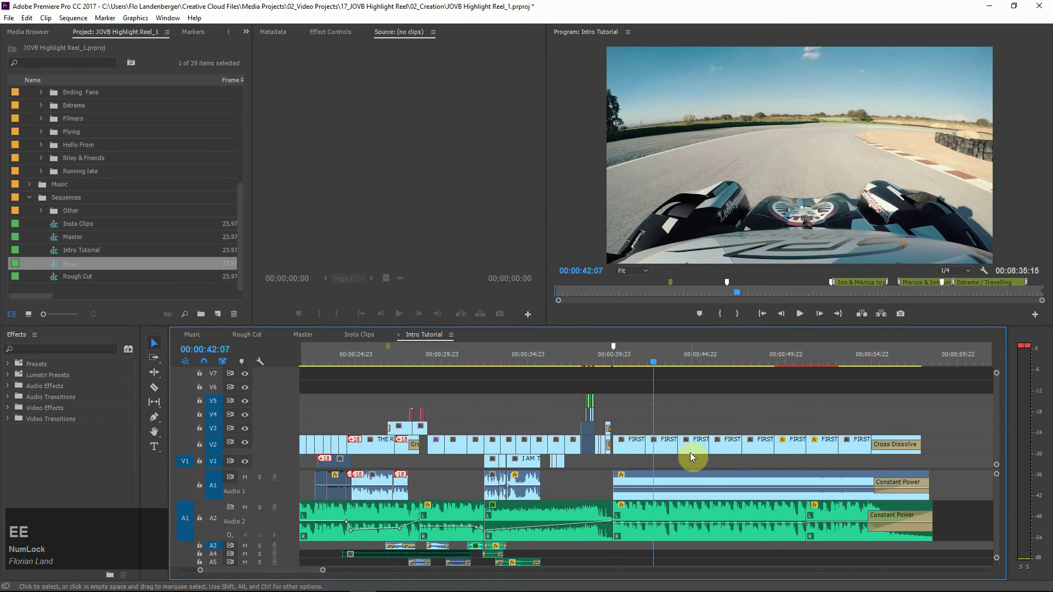
{"action": "left_click", "coordinate": [245, 443]}
{"action": "key", "text": "w"}
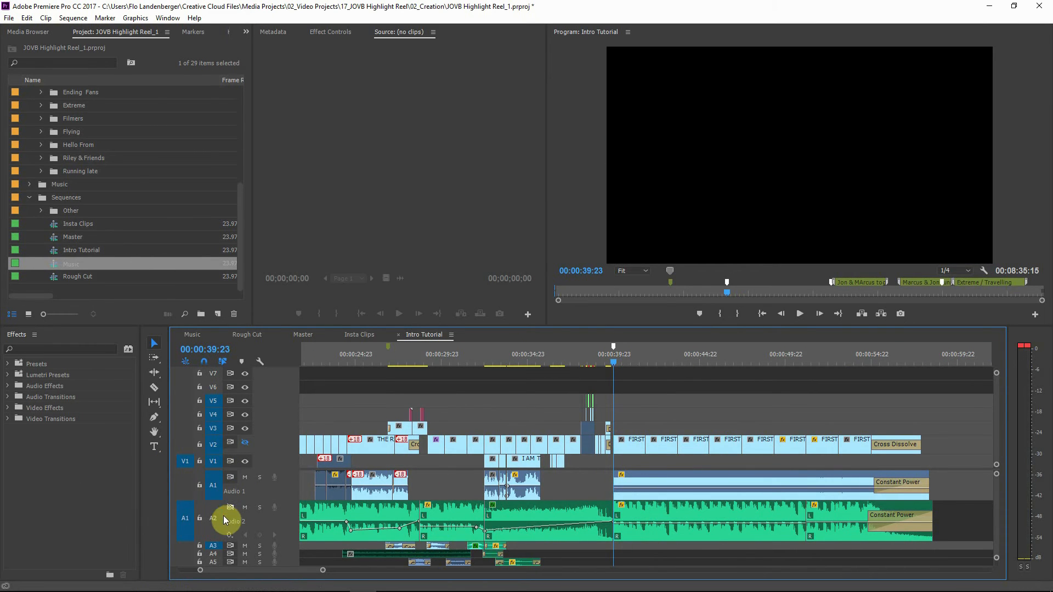
{"action": "left_click", "coordinate": [245, 508]}
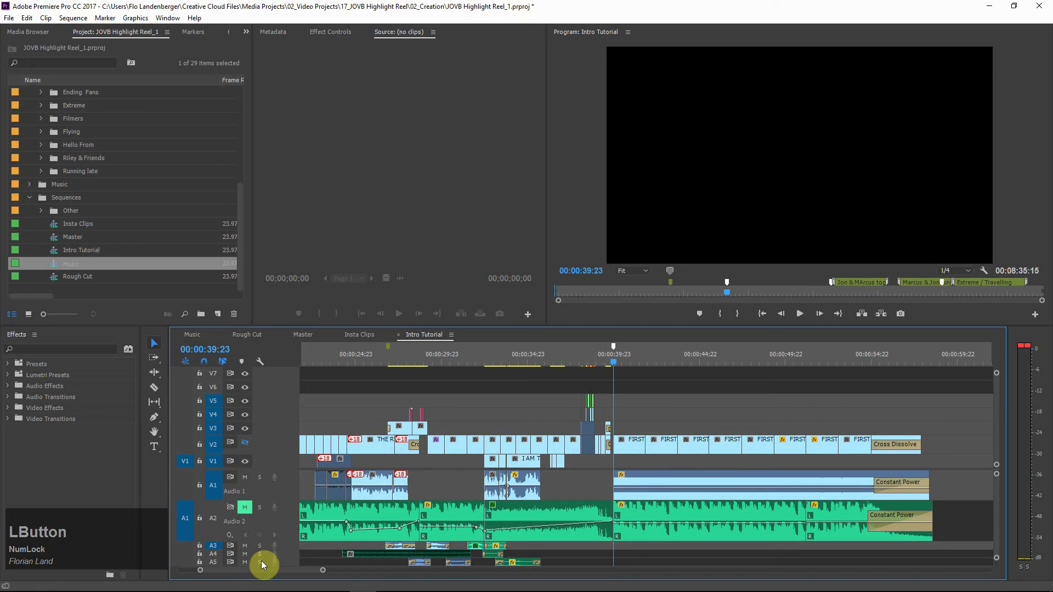
{"action": "key", "text": "space"}
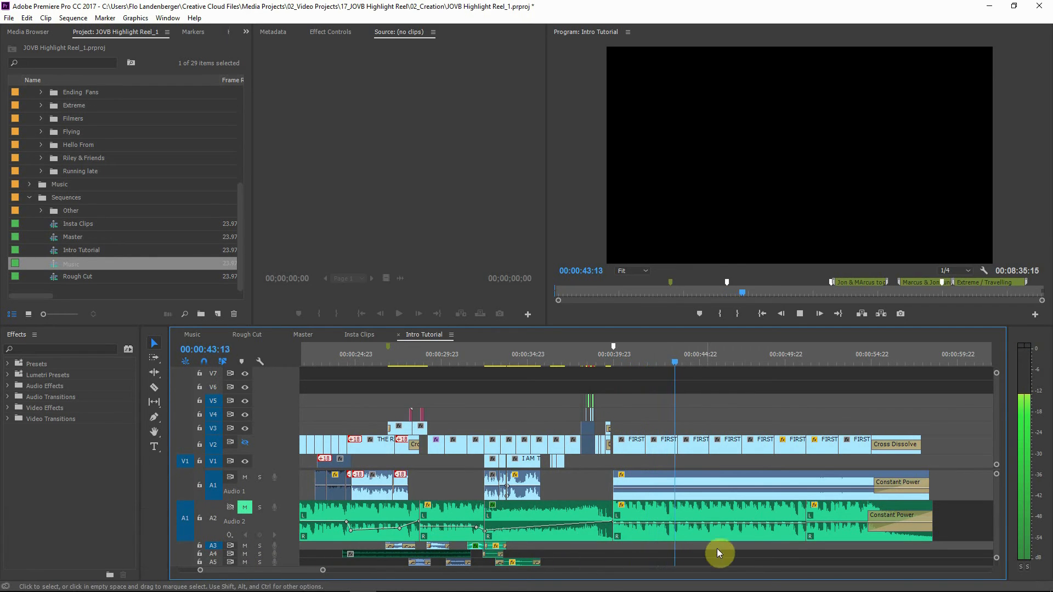
{"action": "key", "text": "space"}
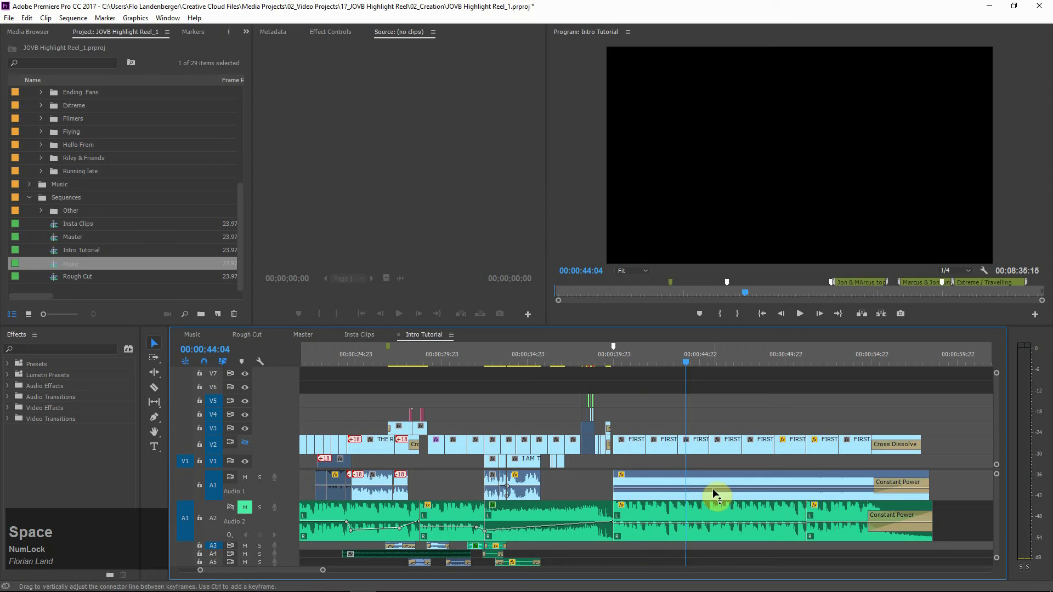
Enlarge audio track A1, play the race sound from 00:00:44:04 and unmute A2
{"action": "key", "text": "grave"}
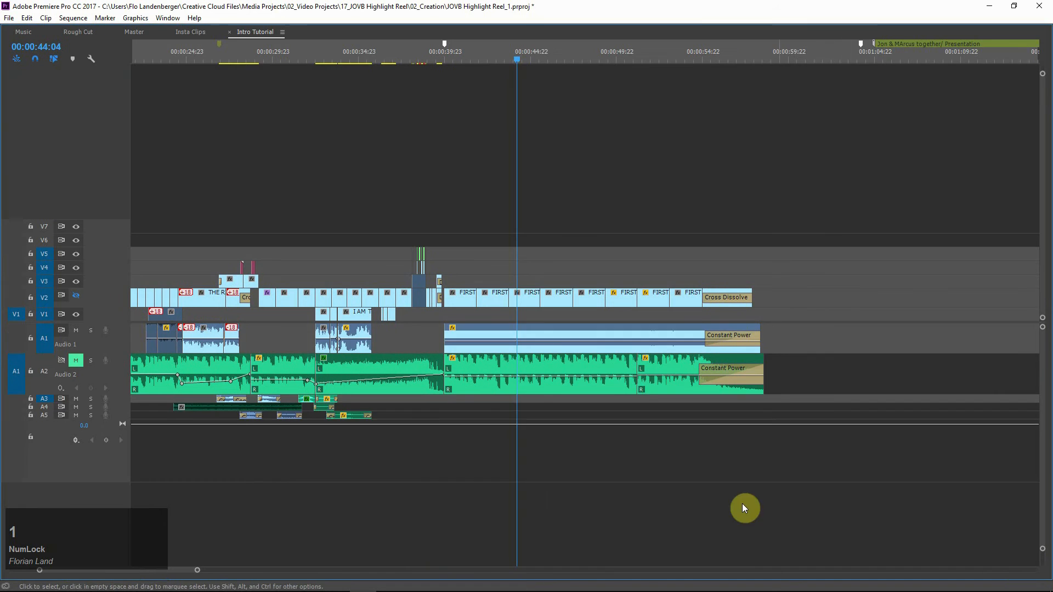
{"action": "scroll", "coordinate": [123, 333], "scroll_direction": "up", "scroll_amount": 2}
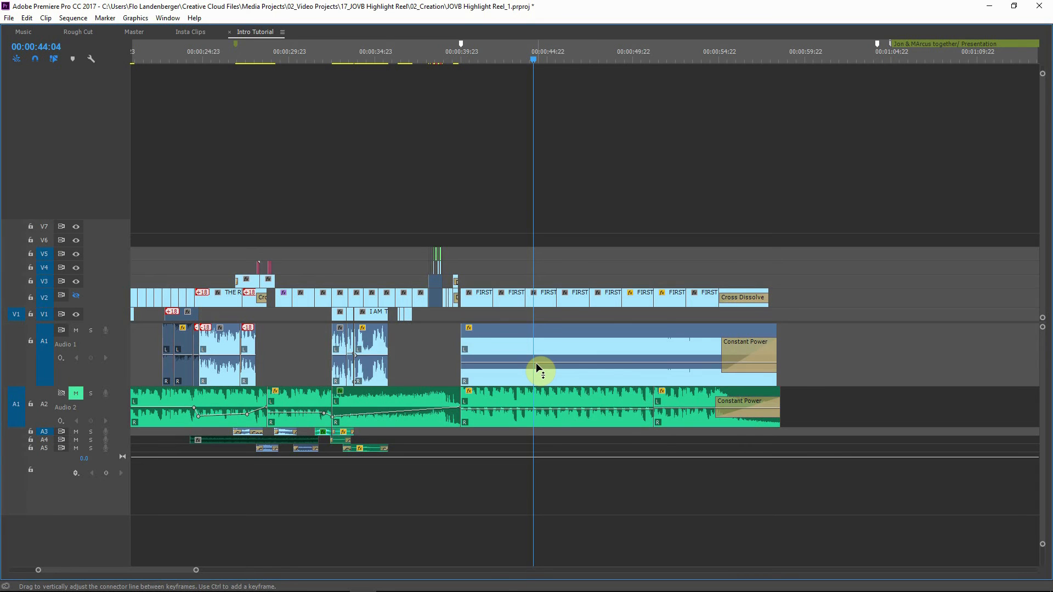
{"action": "key", "text": "space"}
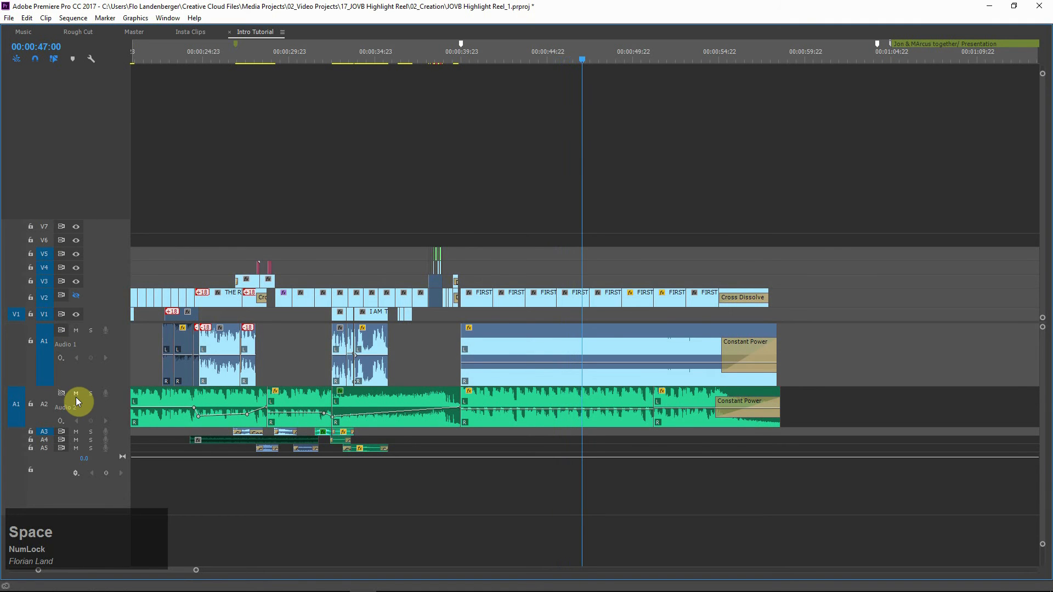
Make V2 visible again and play the race section from 00:00:47:06 with picture and music
{"action": "key", "text": "1"}
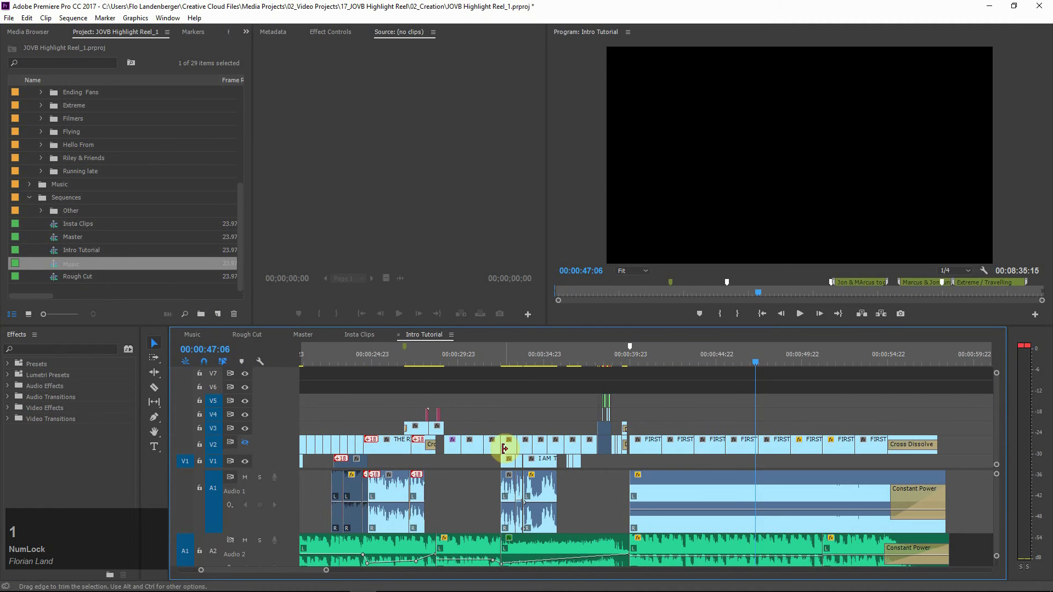
{"action": "left_click", "coordinate": [244, 442]}
{"action": "key", "text": "space"}
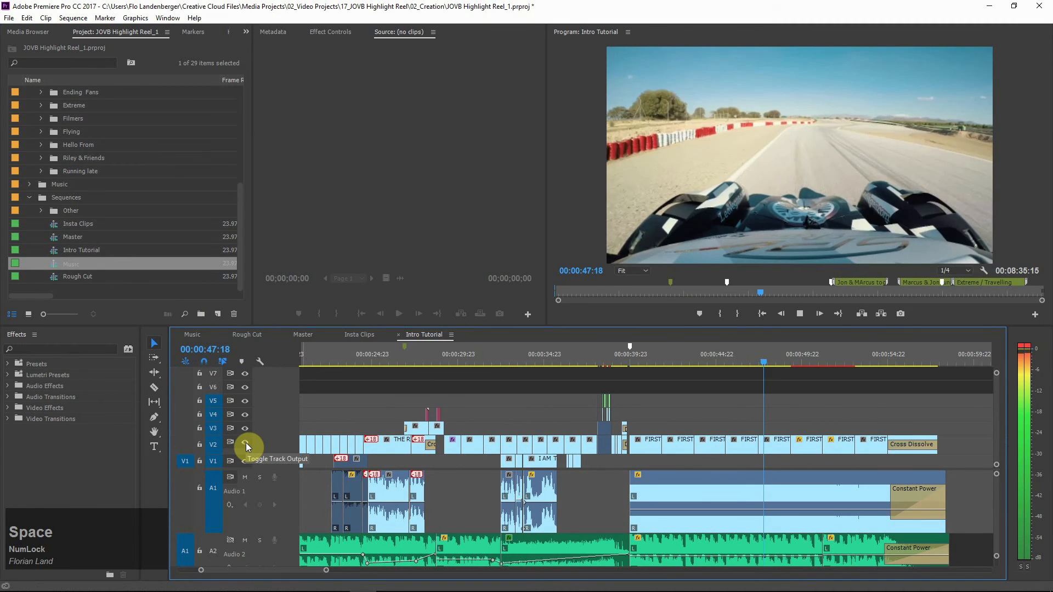